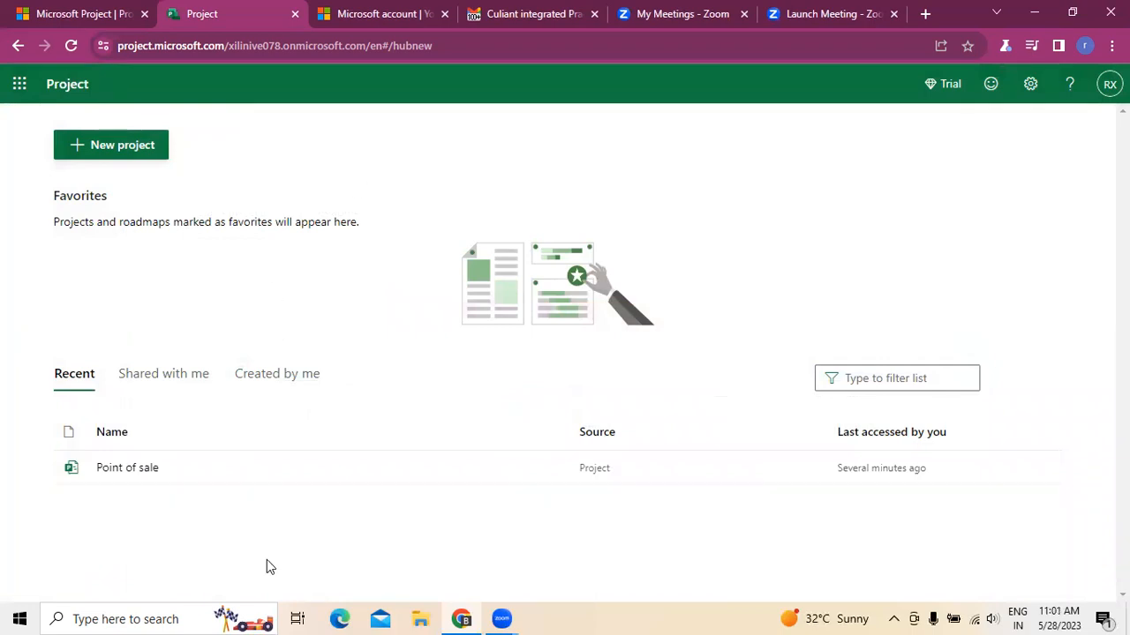
# - Open the new project gallery and browse the available templates
pyautogui.click(113, 155)
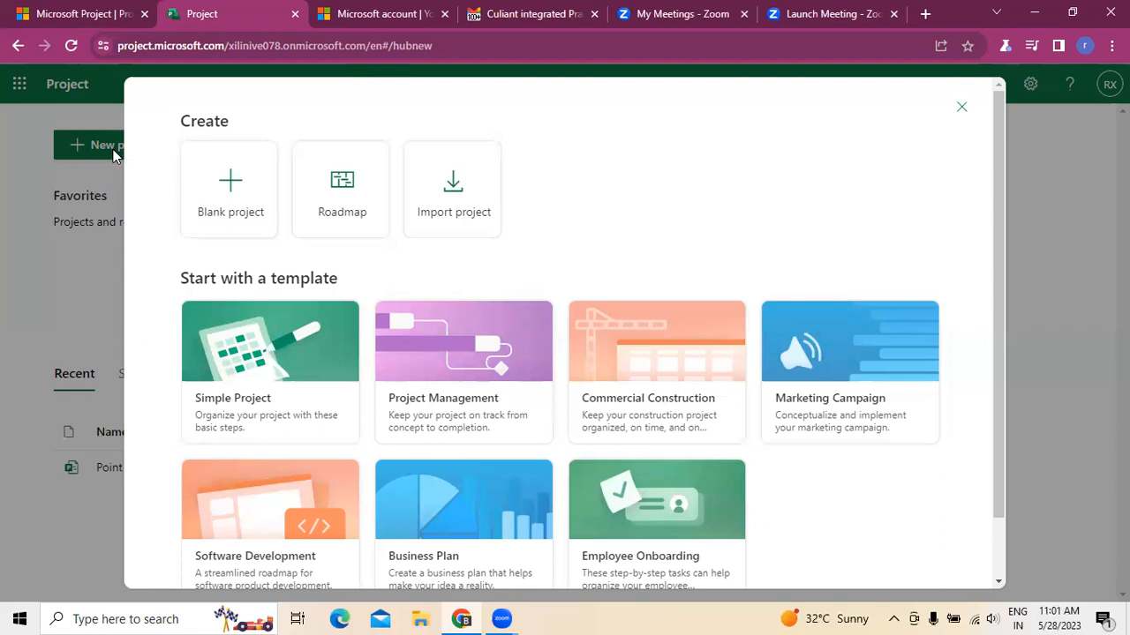
pyautogui.scroll(-1, 730, 403)
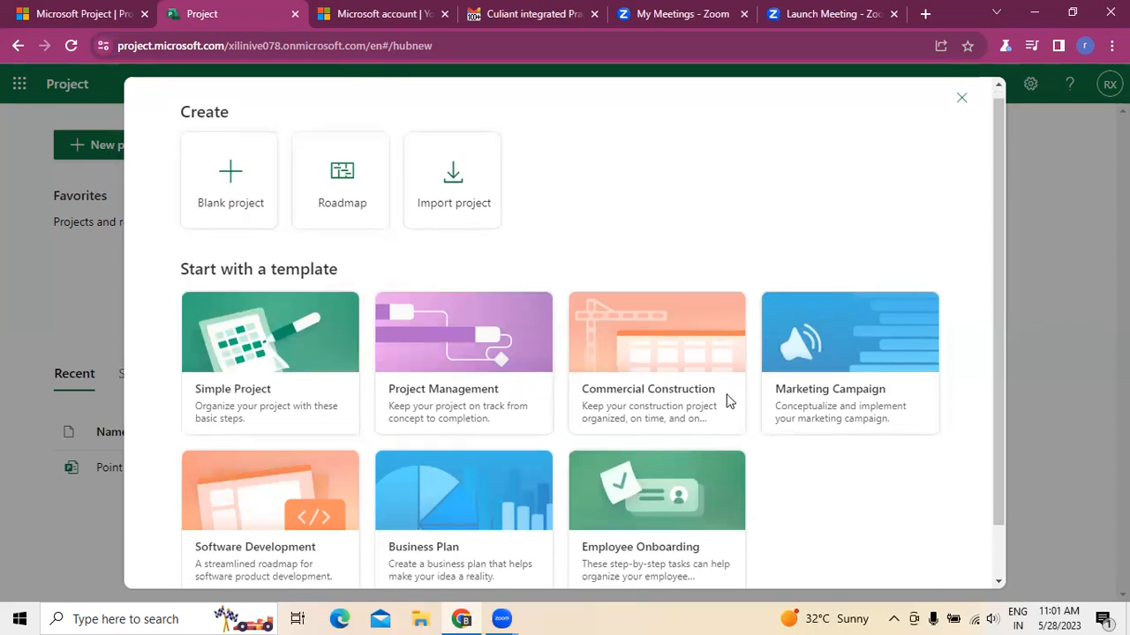
pyautogui.scroll(-1, 724, 467)
pyautogui.scroll(1, 190, 283)
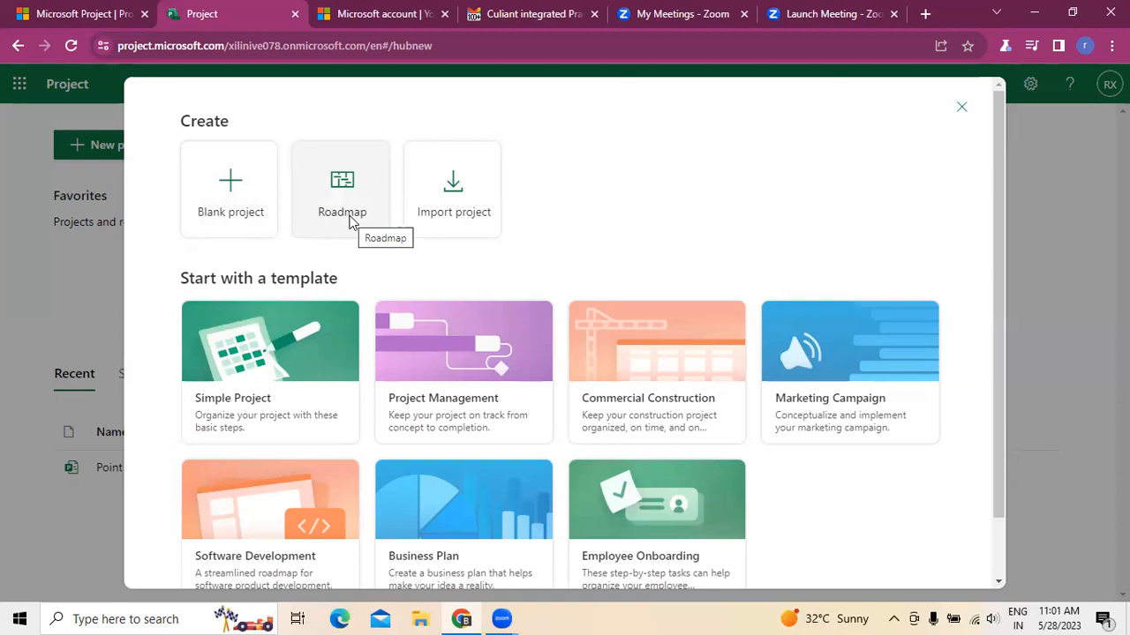
pyautogui.click(473, 220)
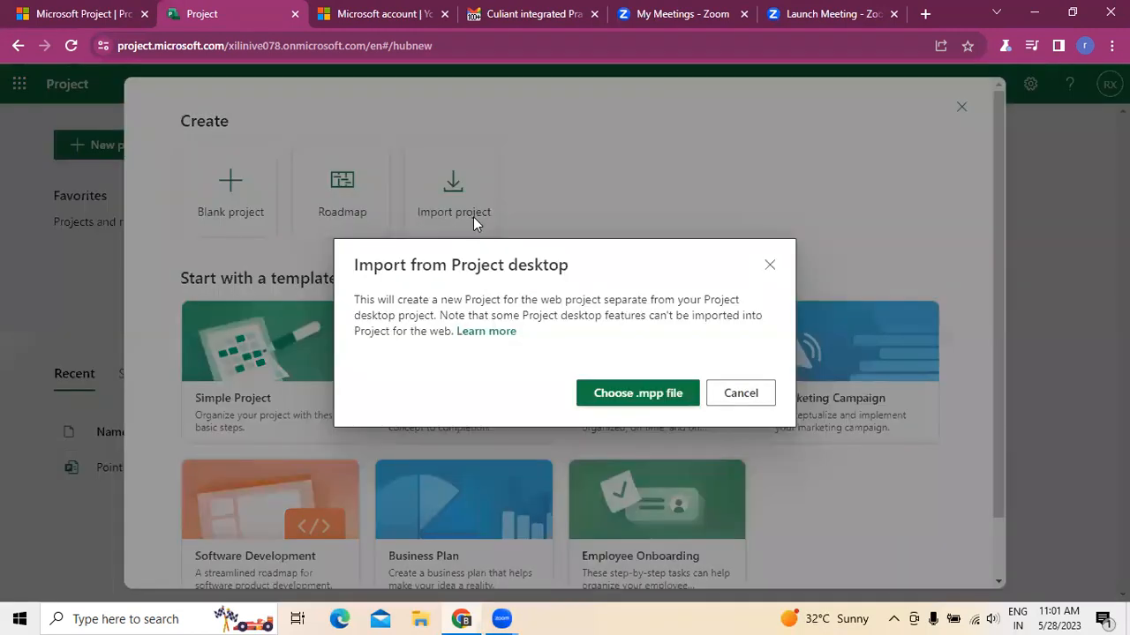
pyautogui.click(630, 404)
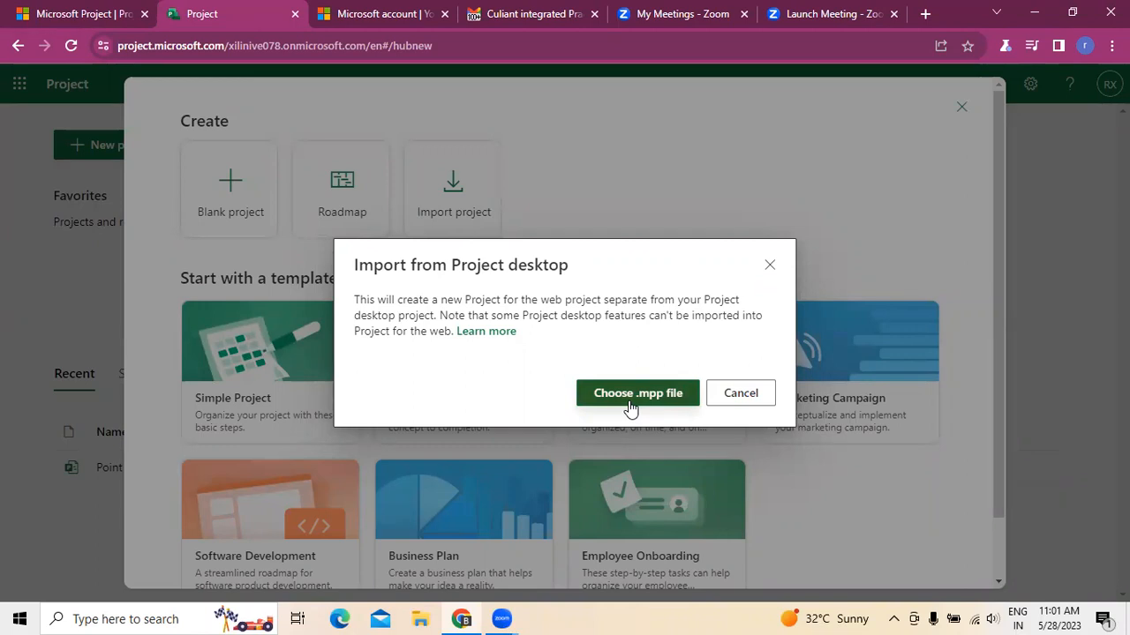
pyautogui.click(769, 267)
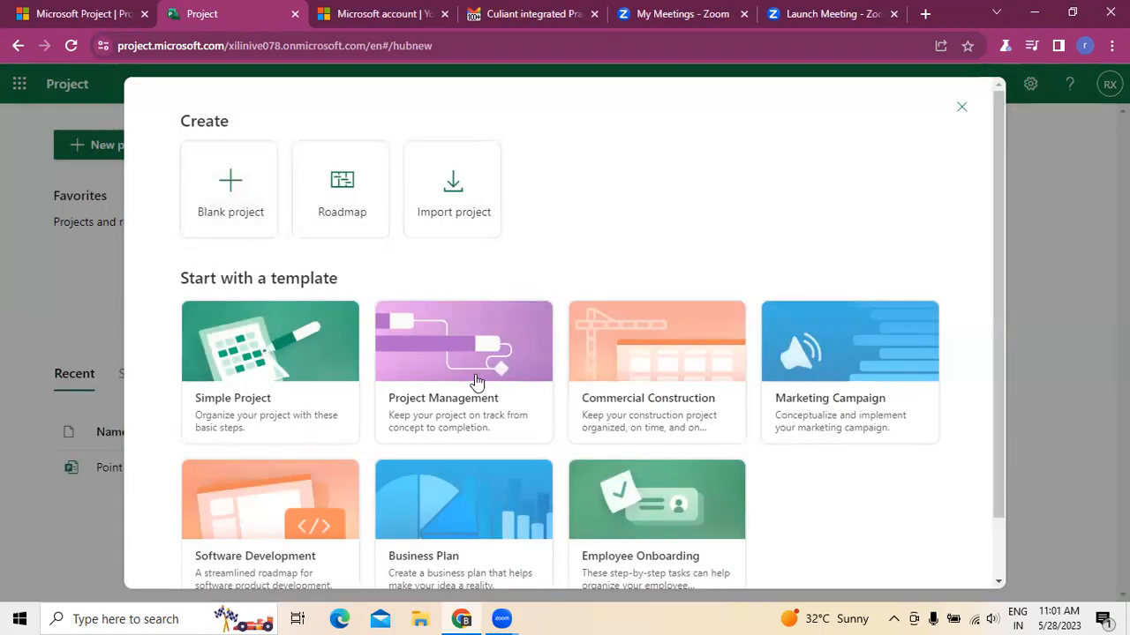
# - Create a blank project
pyautogui.scroll(-1, 476, 381)
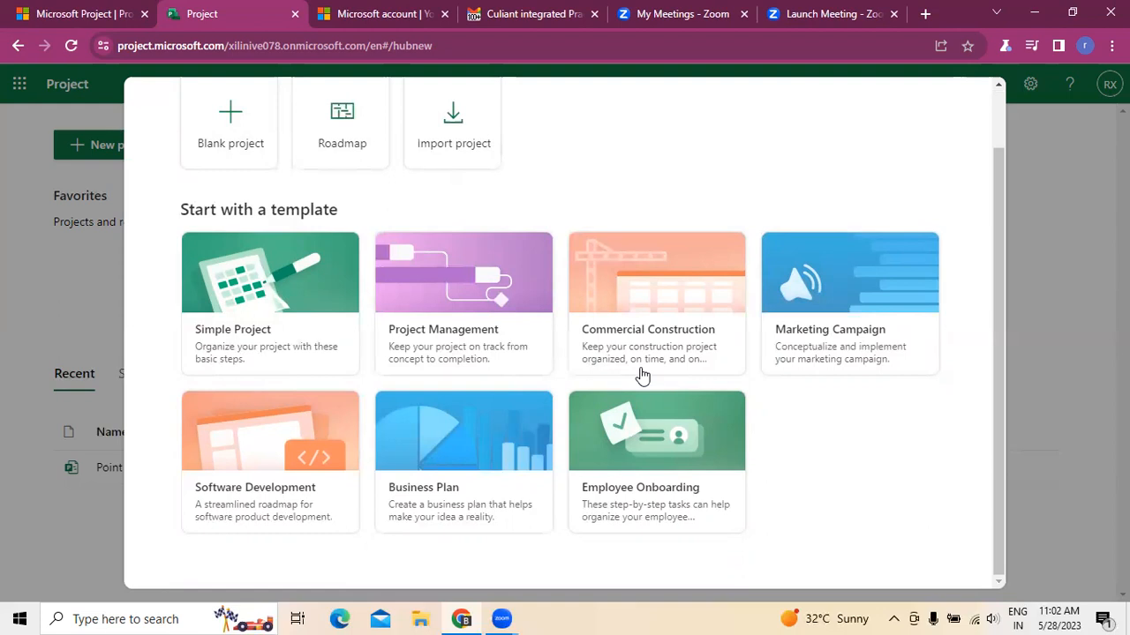
pyautogui.scroll(2, 723, 331)
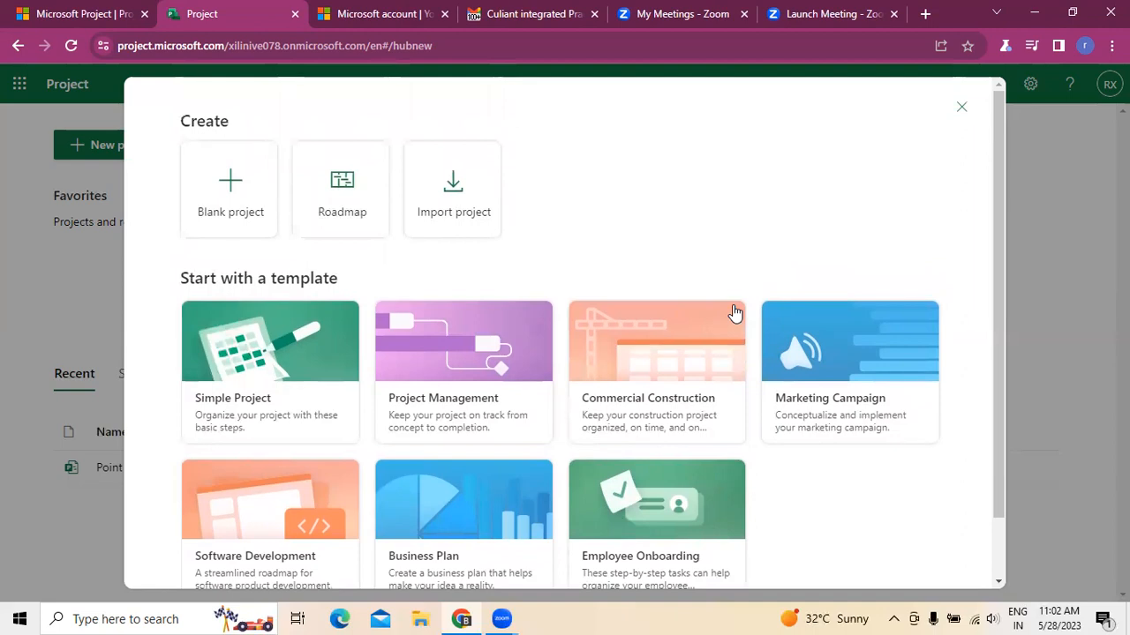
pyautogui.click(234, 218)
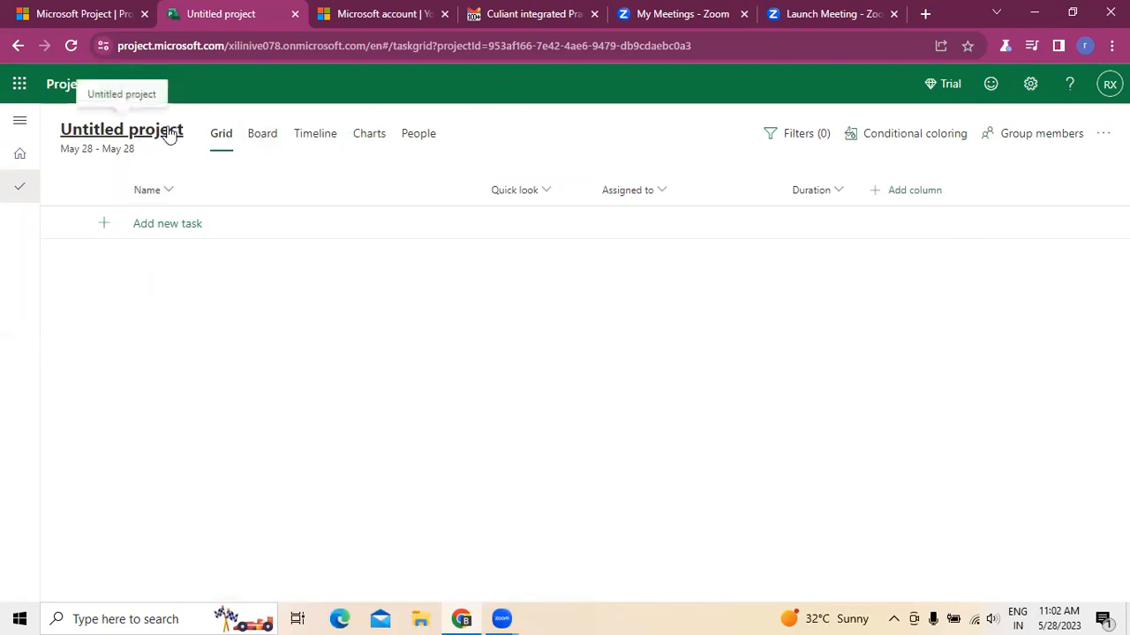
# - Switch to the Culiant integrated email and read its introduction and key features
pyautogui.click(486, 15)
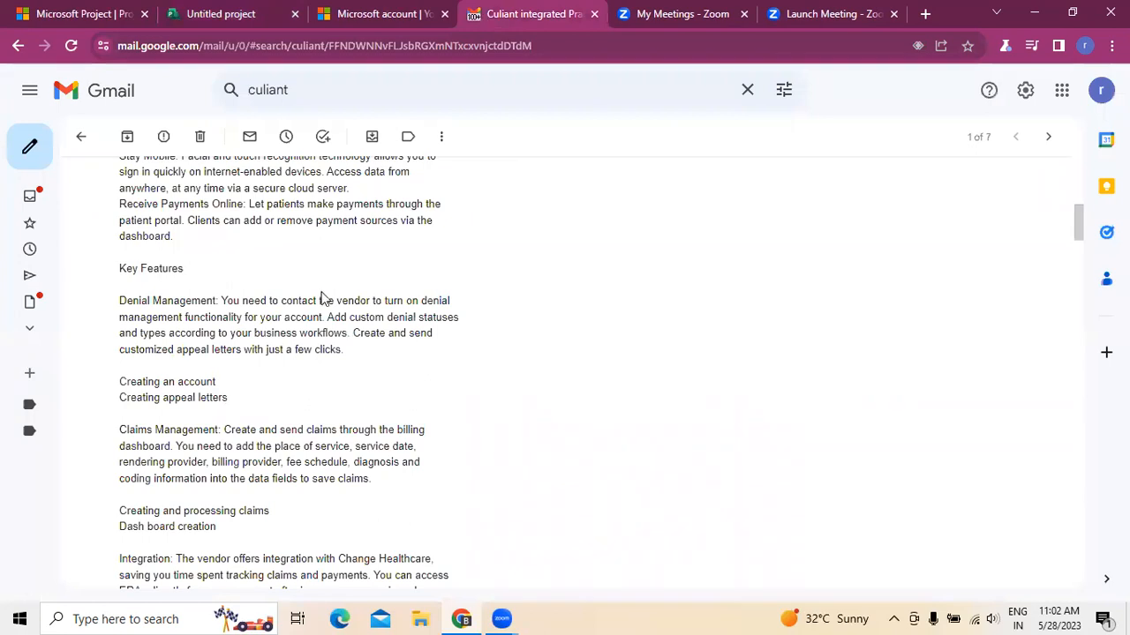
pyautogui.scroll(7, 320, 333)
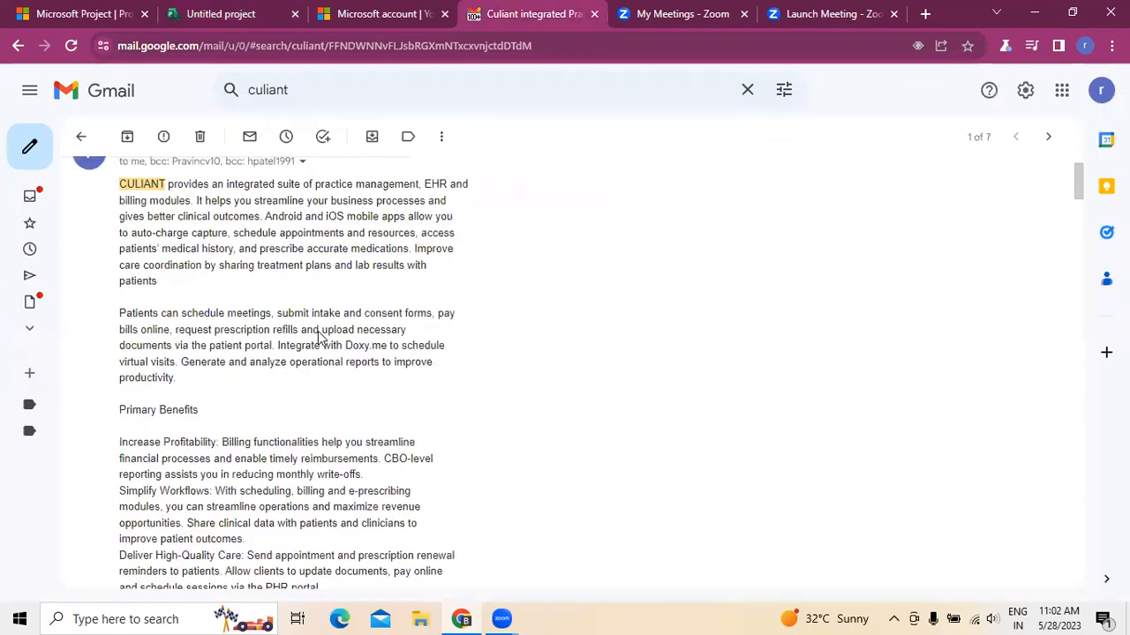
pyautogui.scroll(-2, 242, 316)
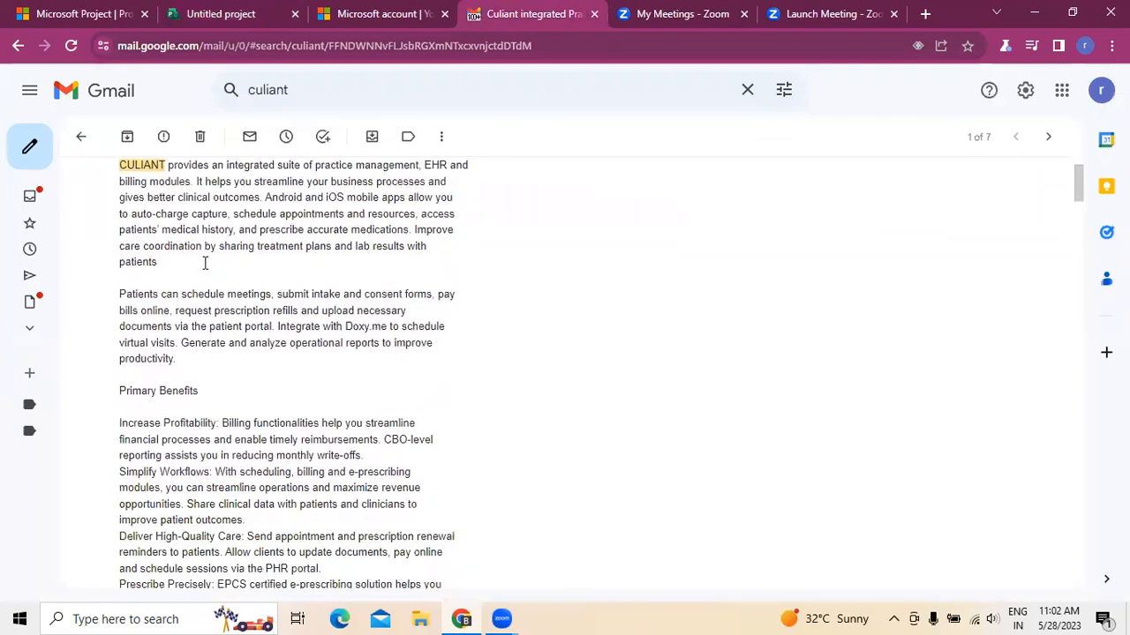
pyautogui.scroll(1, 201, 268)
pyautogui.moveTo(281, 183); pyautogui.dragTo(470, 205)
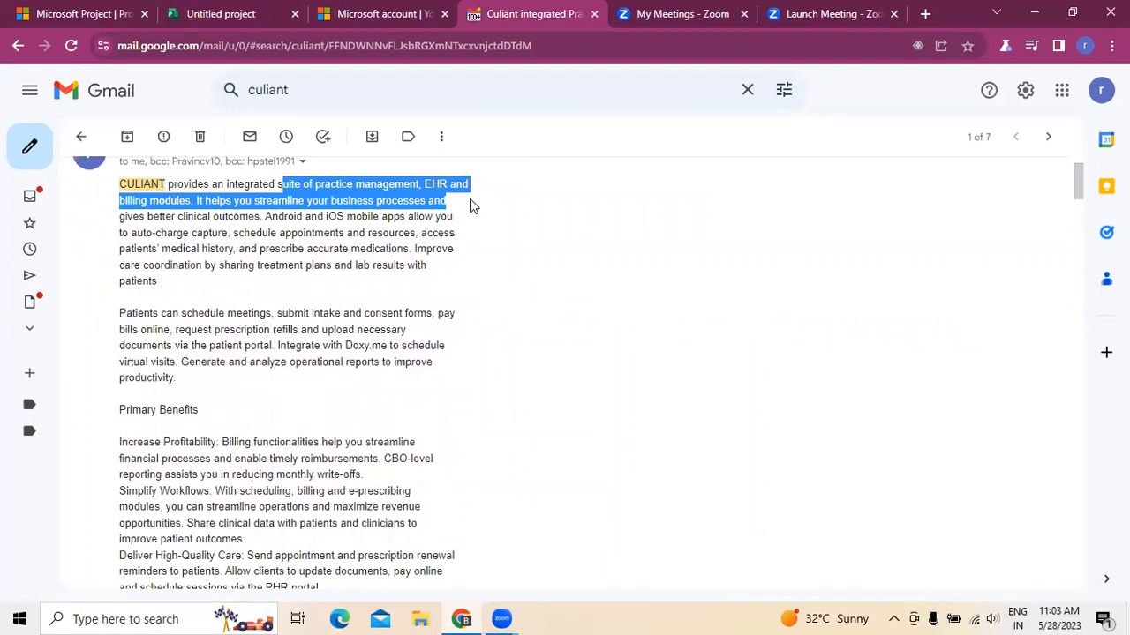
pyautogui.scroll(-4, 471, 325)
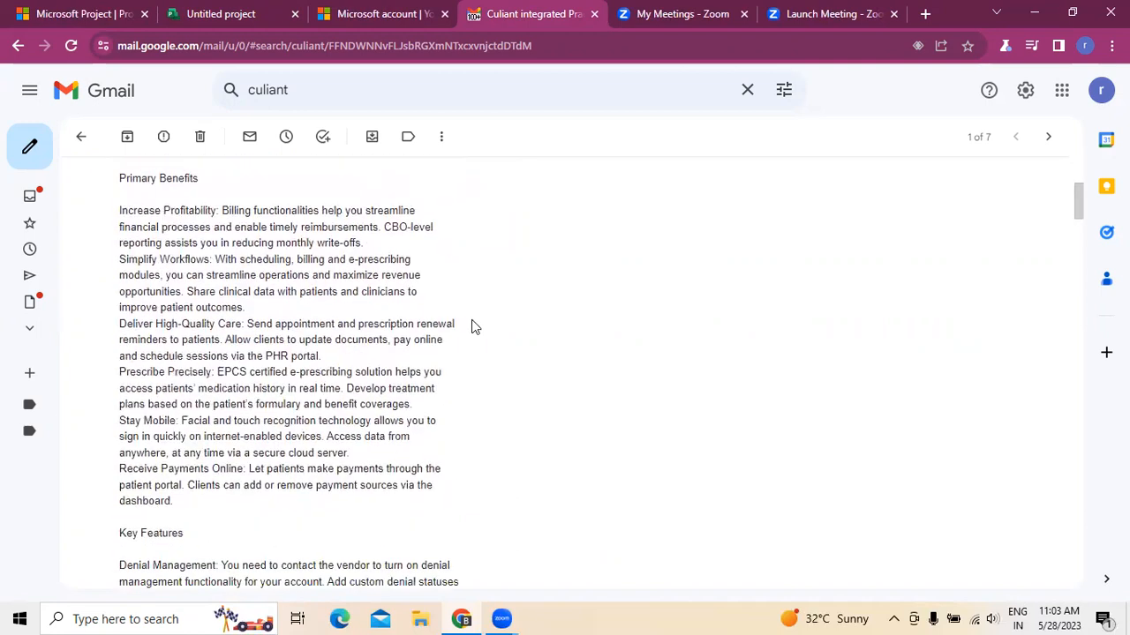
pyautogui.scroll(-4, 471, 326)
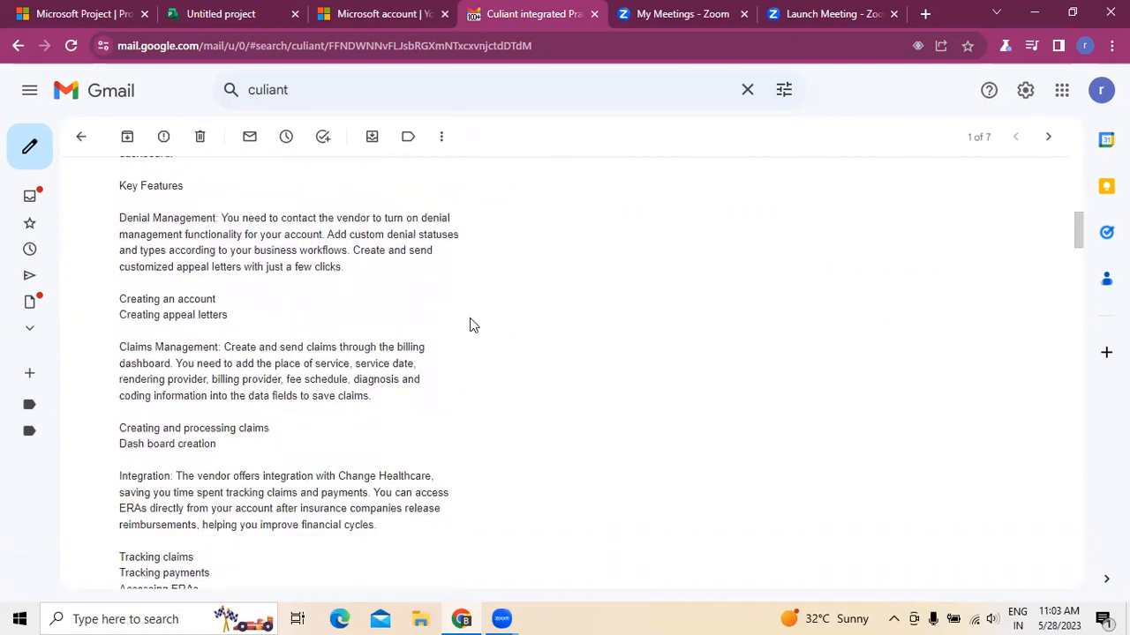
pyautogui.scroll(1, 469, 326)
pyautogui.moveTo(119, 218); pyautogui.dragTo(222, 221)
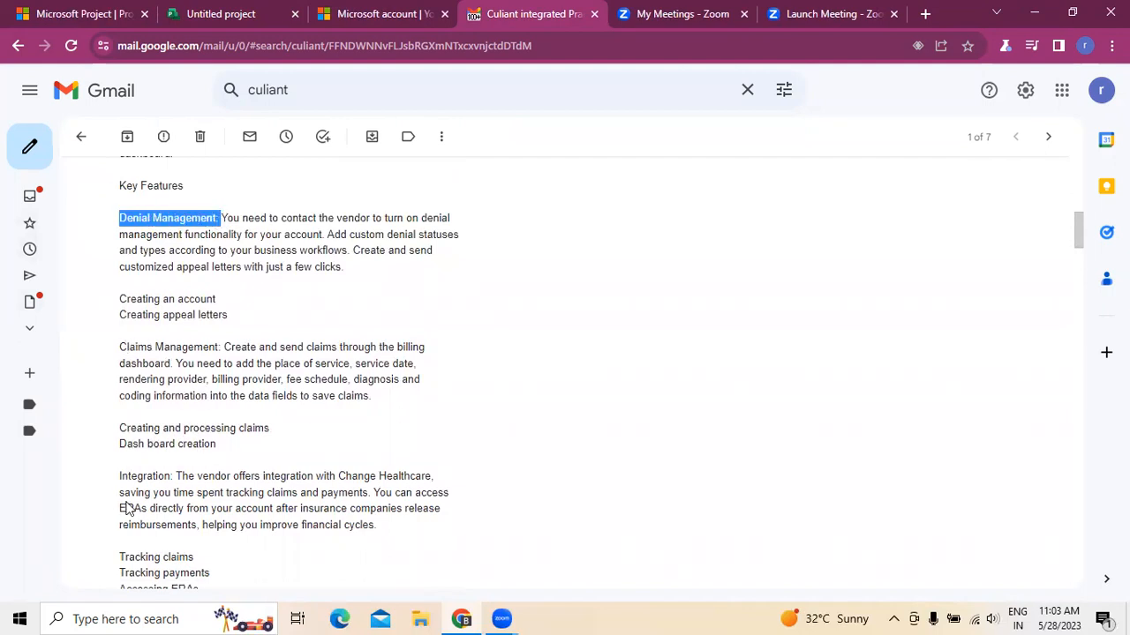
# - Scroll through the rest of the email's feature descriptions
pyautogui.scroll(-2, 125, 502)
pyautogui.scroll(-3, 144, 466)
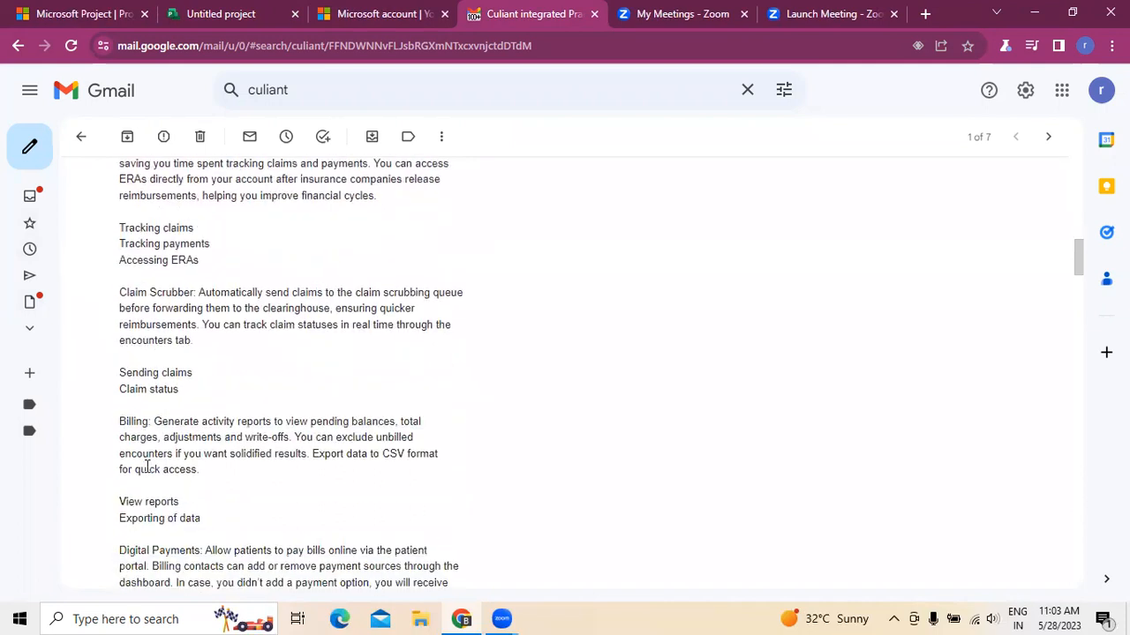
pyautogui.scroll(-2, 180, 468)
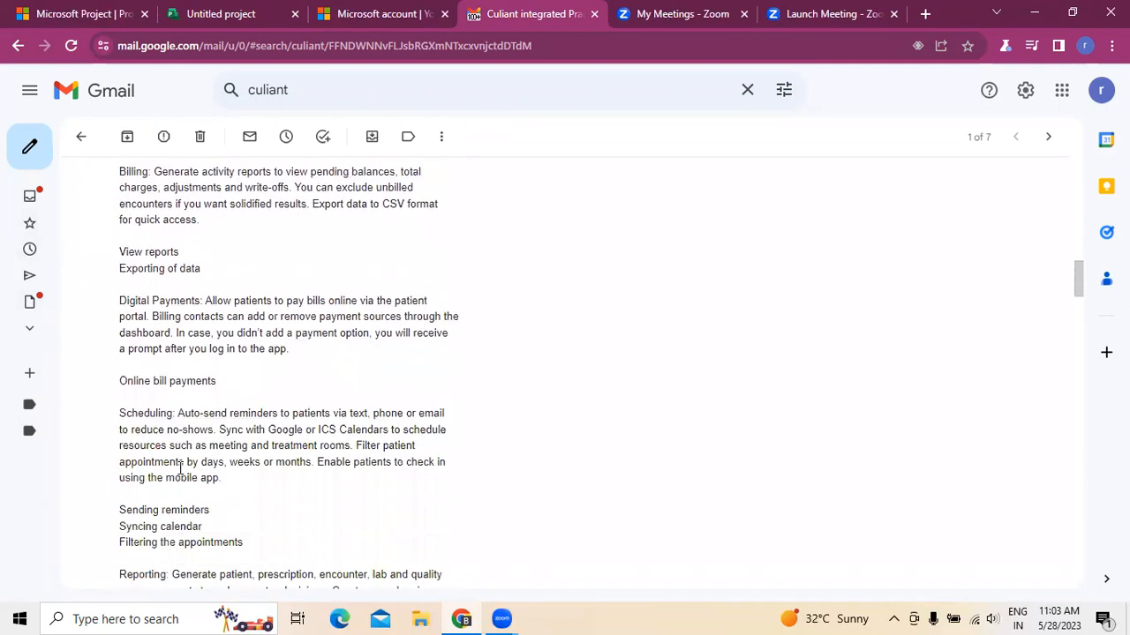
pyautogui.scroll(-2, 180, 474)
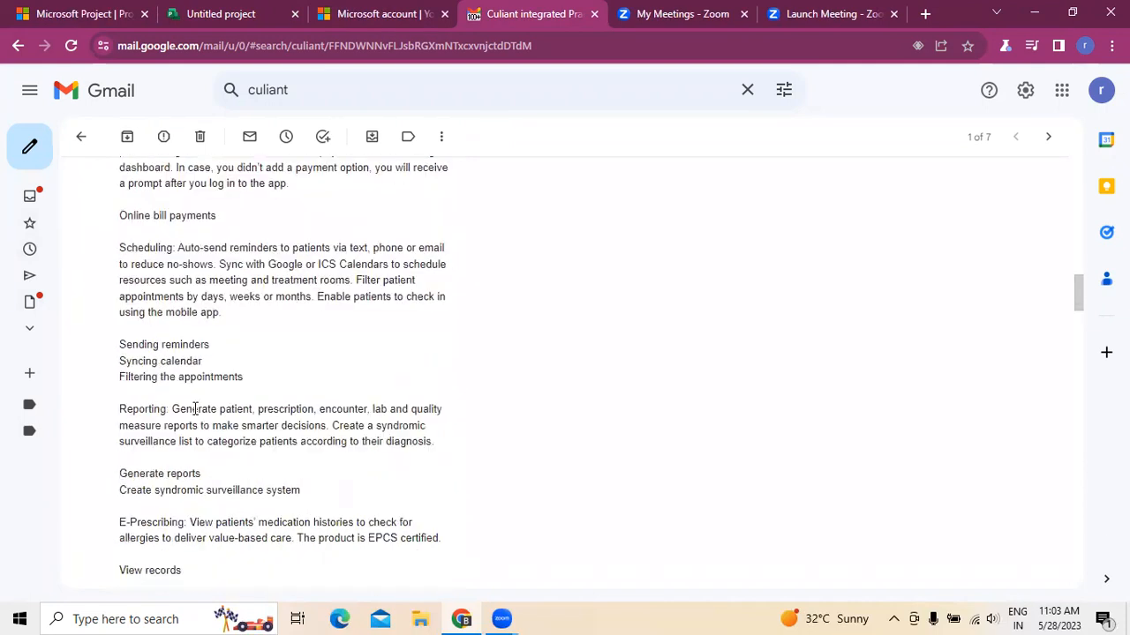
pyautogui.scroll(-2, 194, 409)
pyautogui.scroll(-2, 194, 457)
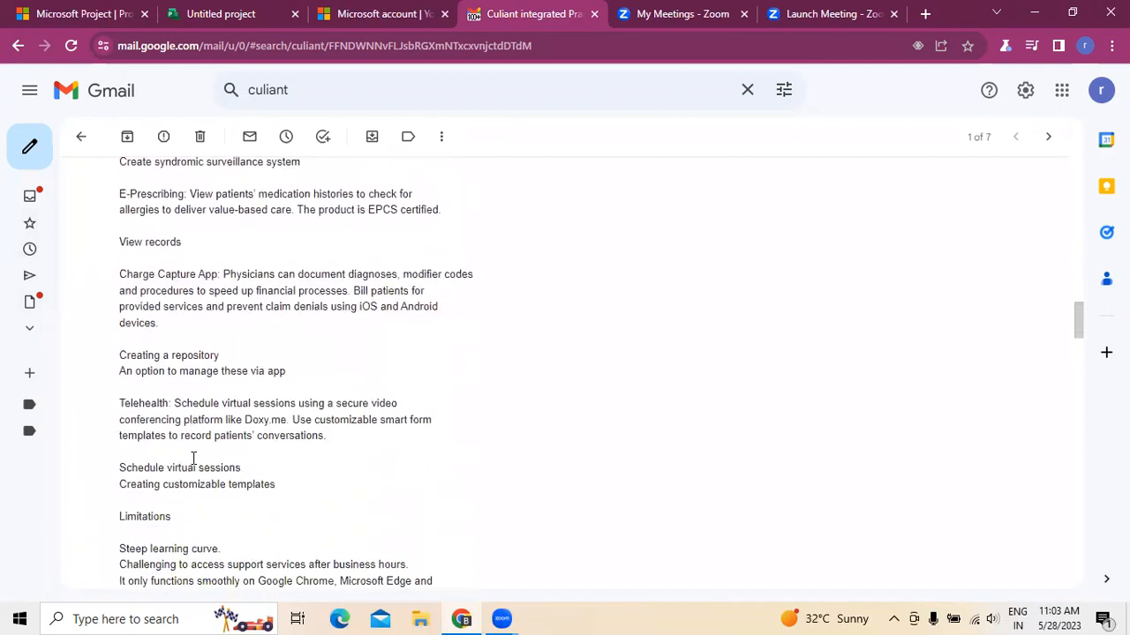
pyautogui.scroll(-2, 206, 411)
pyautogui.scroll(5, 206, 415)
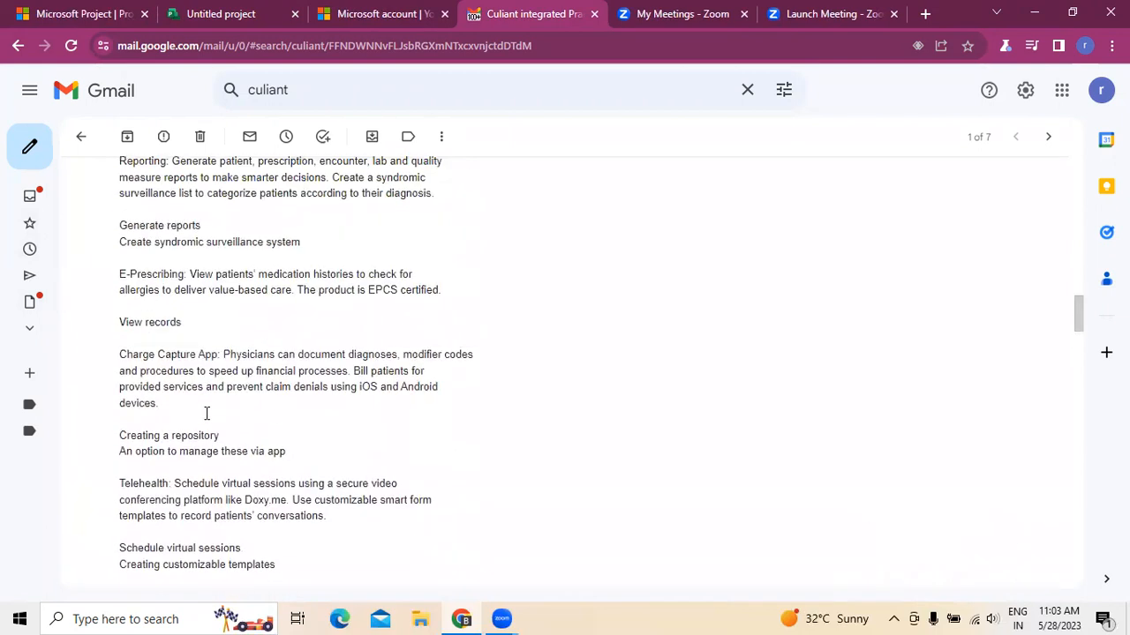
pyautogui.scroll(7, 207, 419)
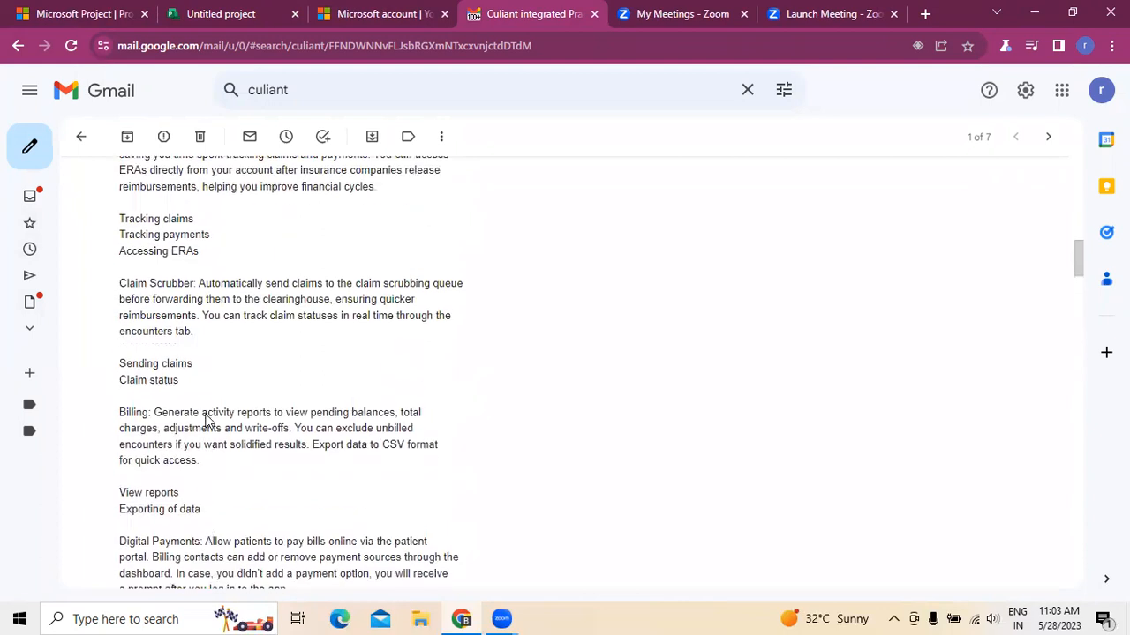
pyautogui.scroll(2, 207, 417)
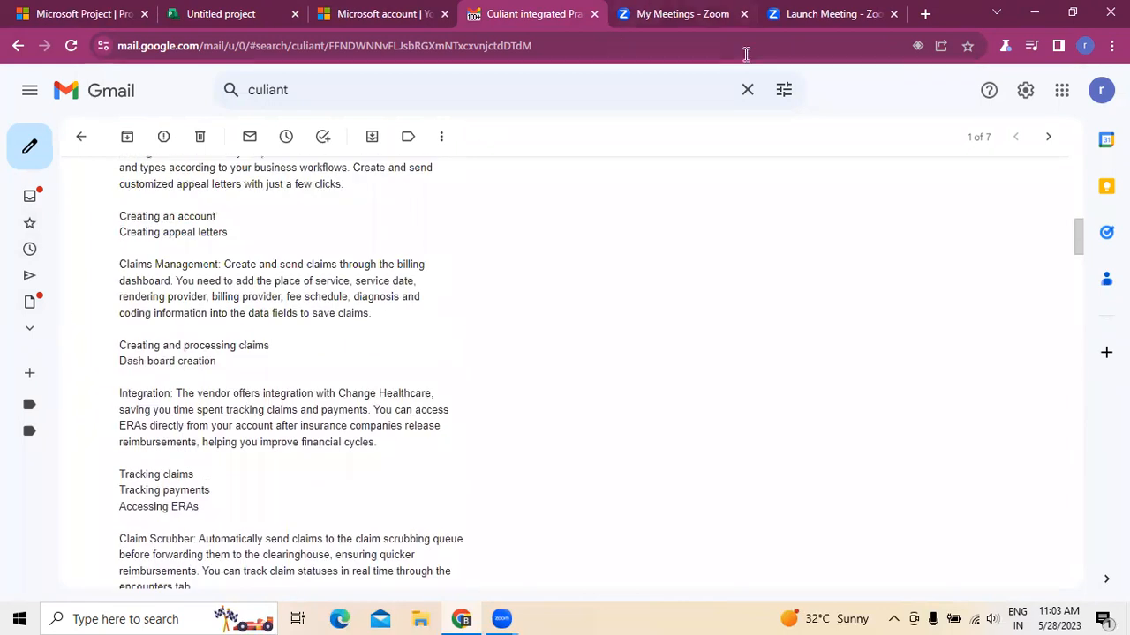
# - Return to the new project and look through its Board, Timeline, Charts and People views
pyautogui.click(204, 13)
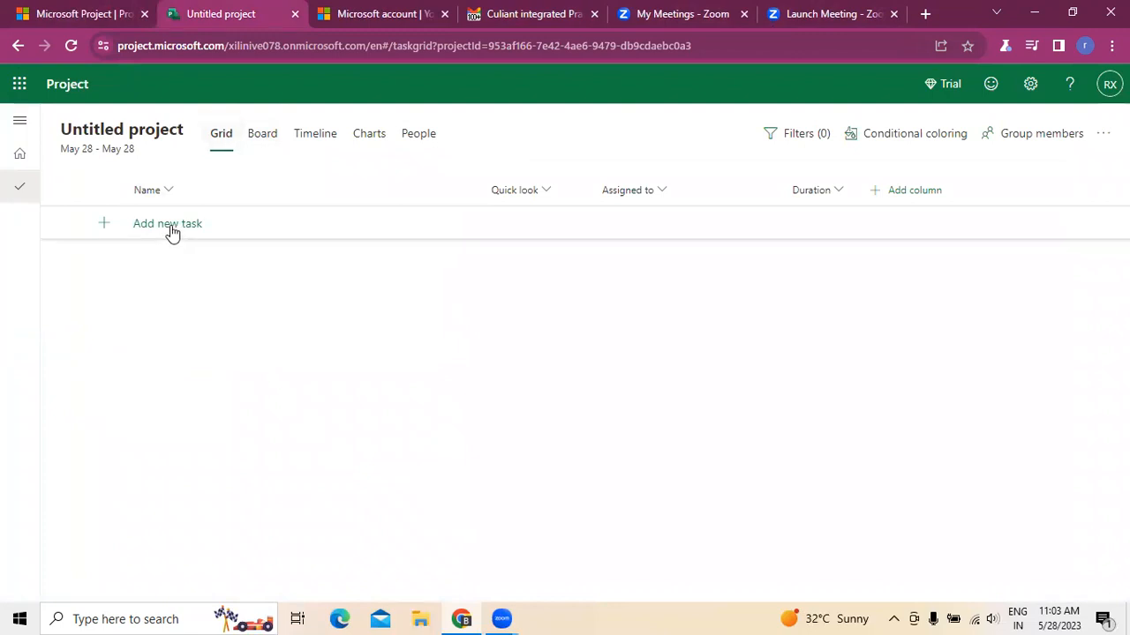
pyautogui.click(262, 133)
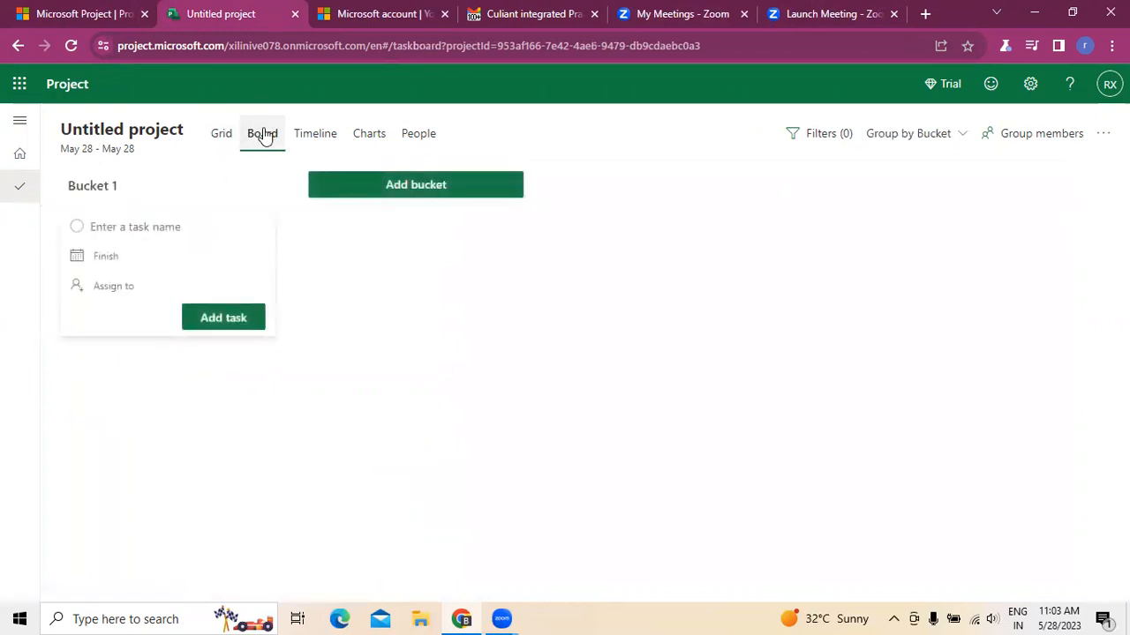
pyautogui.click(454, 374)
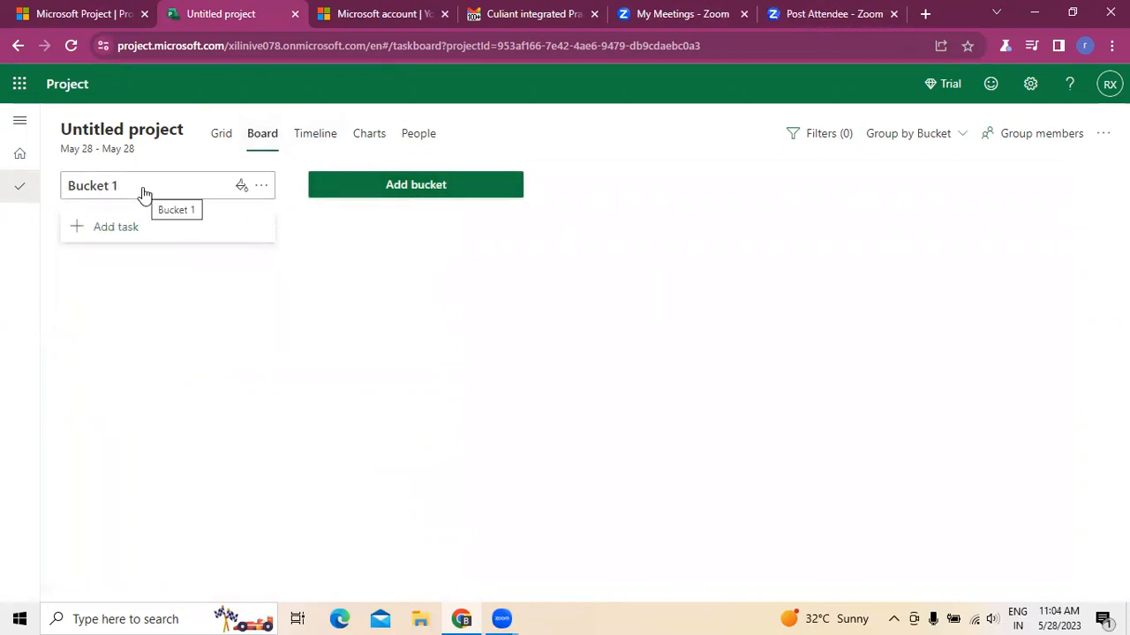
pyautogui.click(309, 142)
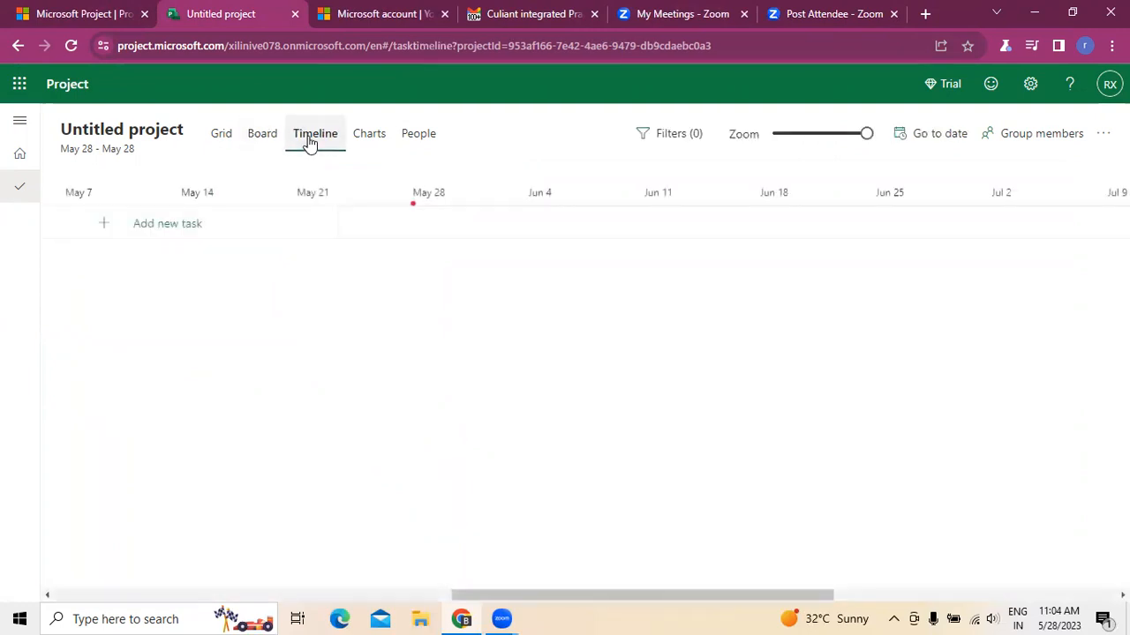
pyautogui.click(377, 136)
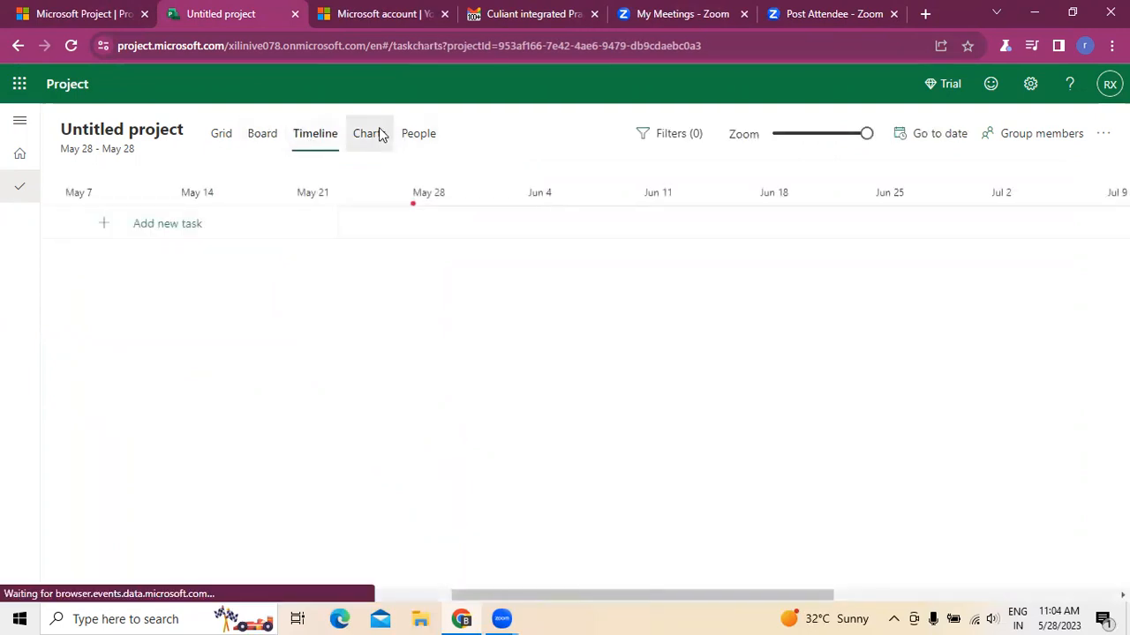
pyautogui.click(420, 141)
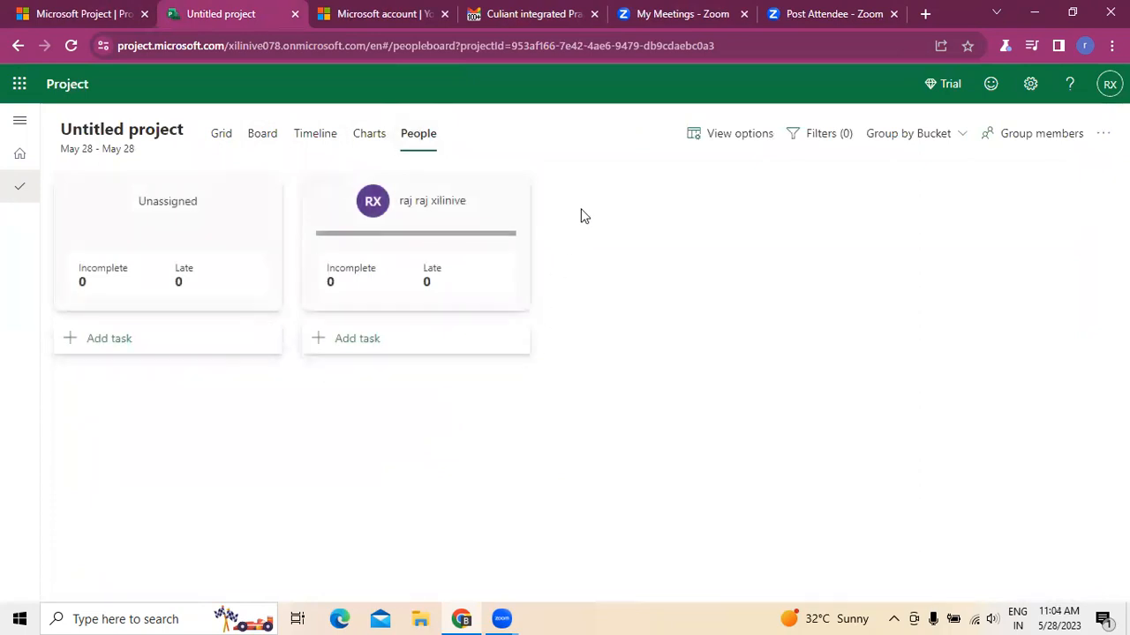
pyautogui.click(265, 137)
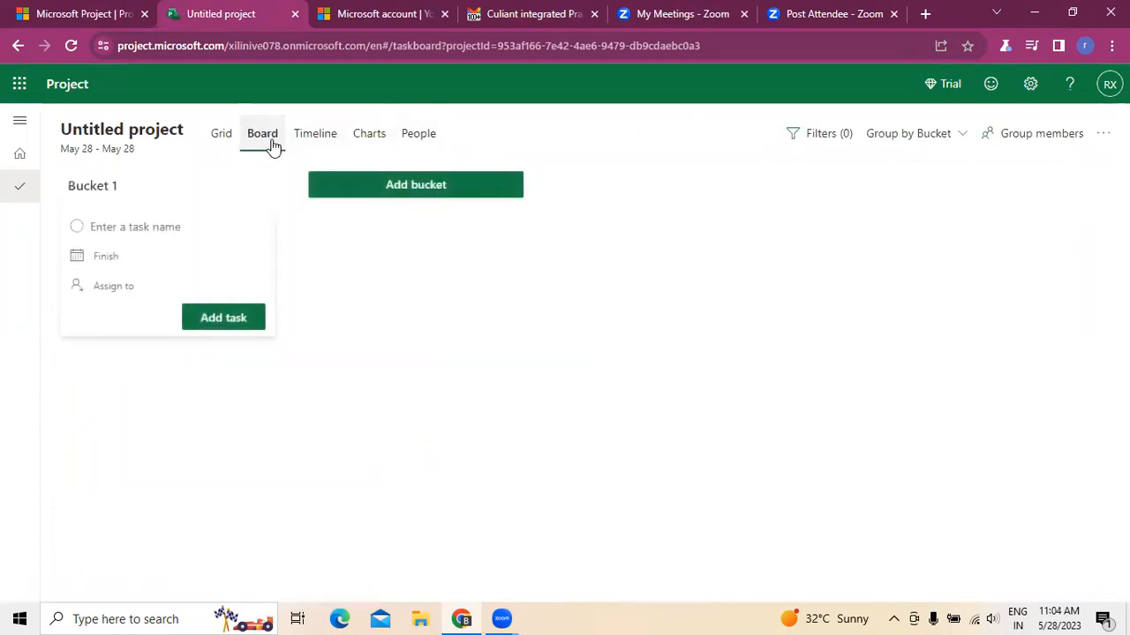
pyautogui.click(469, 383)
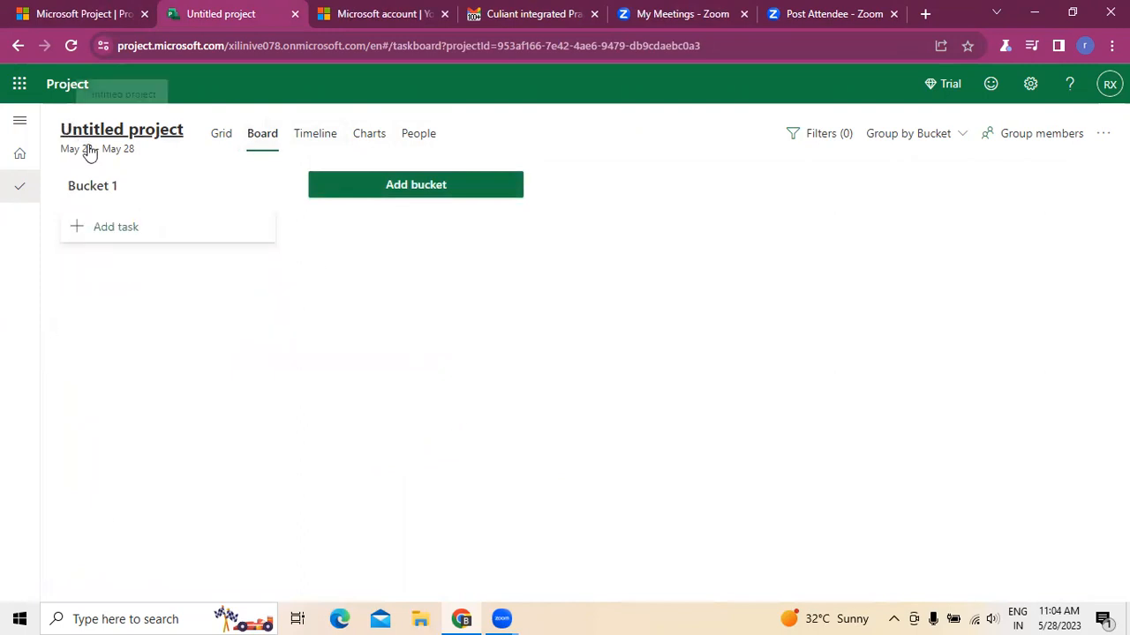
# - Rename the project as culiant integrated Practice
pyautogui.click(163, 140)
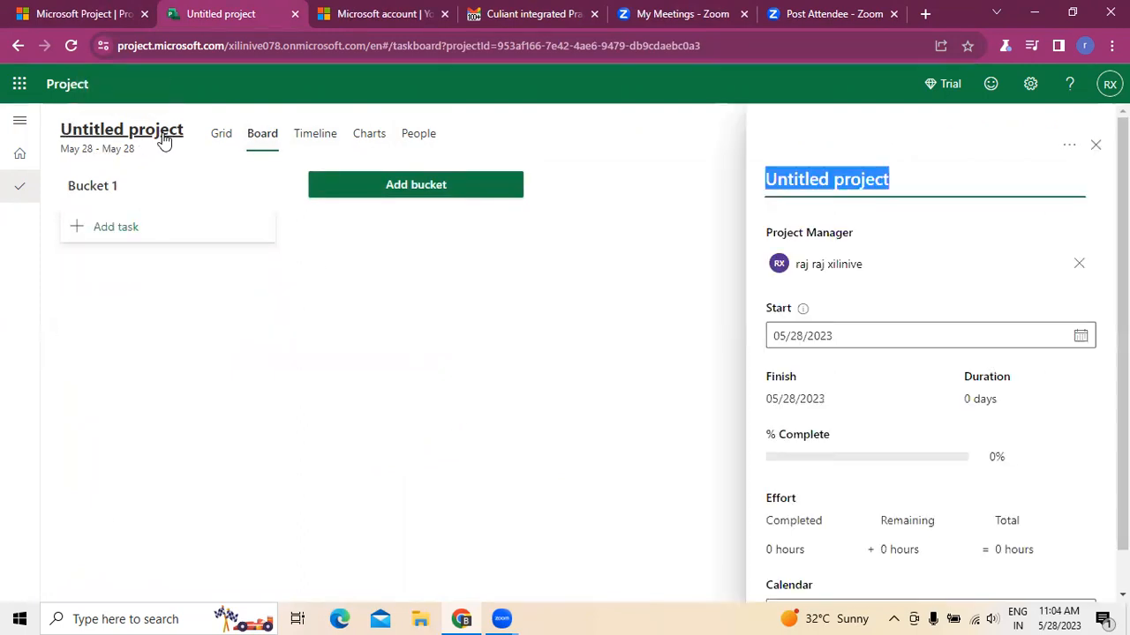
pyautogui.press('BackSpace')
pyautogui.write('culiant inrtegrated')
pyautogui.press('BackSpace')
pyautogui.press('BackSpace')
pyautogui.press('BackSpace')
pyautogui.press('BackSpace')
pyautogui.press('BackSpace')
pyautogui.press('BackSpace')
pyautogui.press('BackSpace')
pyautogui.press('BackSpace')
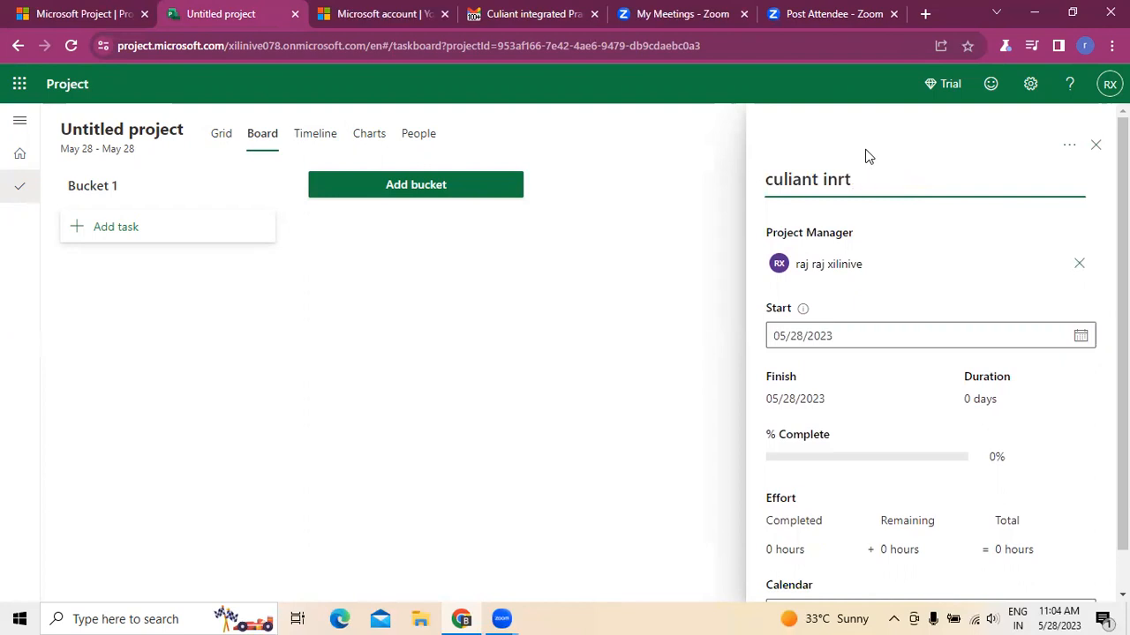
pyautogui.write('tegrated Practise')
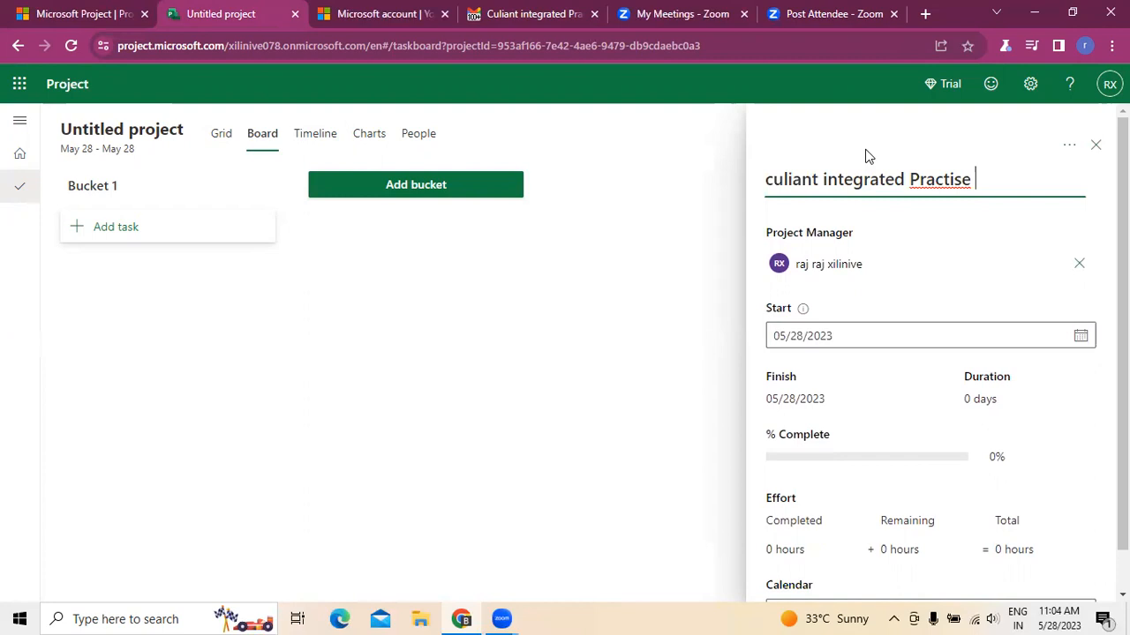
pyautogui.press('BackSpace')
pyautogui.press('BackSpace')
pyautogui.write('se')
pyautogui.rightClick(945, 177)
pyautogui.click(994, 187)
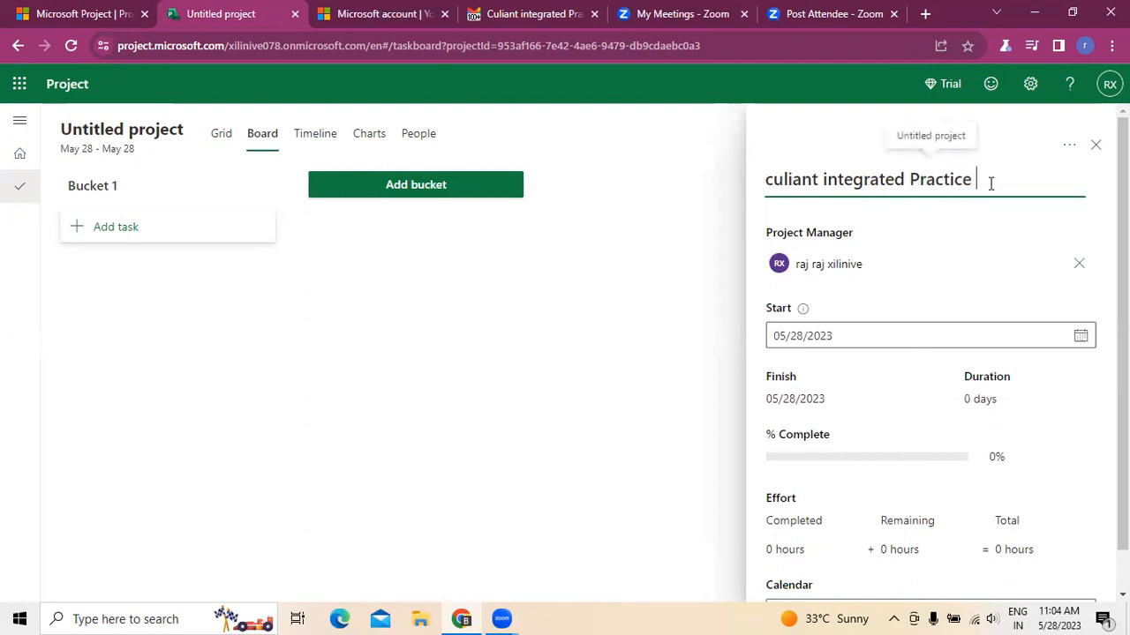
# - Complete the project name as culiant integrated Practice Management system and close the project details pane
pyautogui.write('Management system')
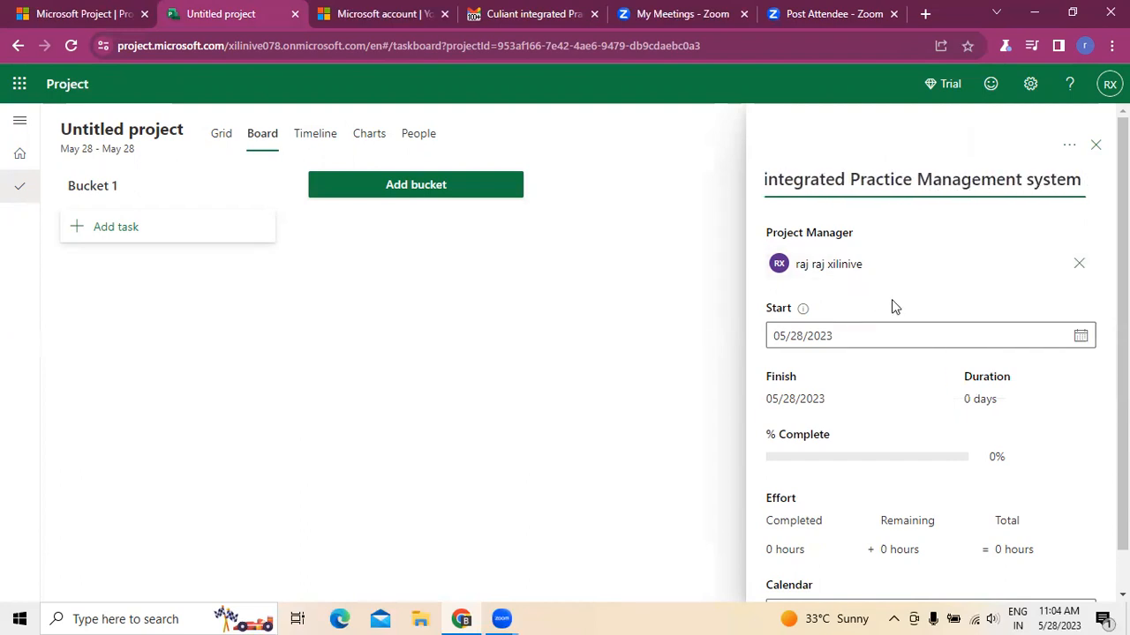
pyautogui.click(689, 388)
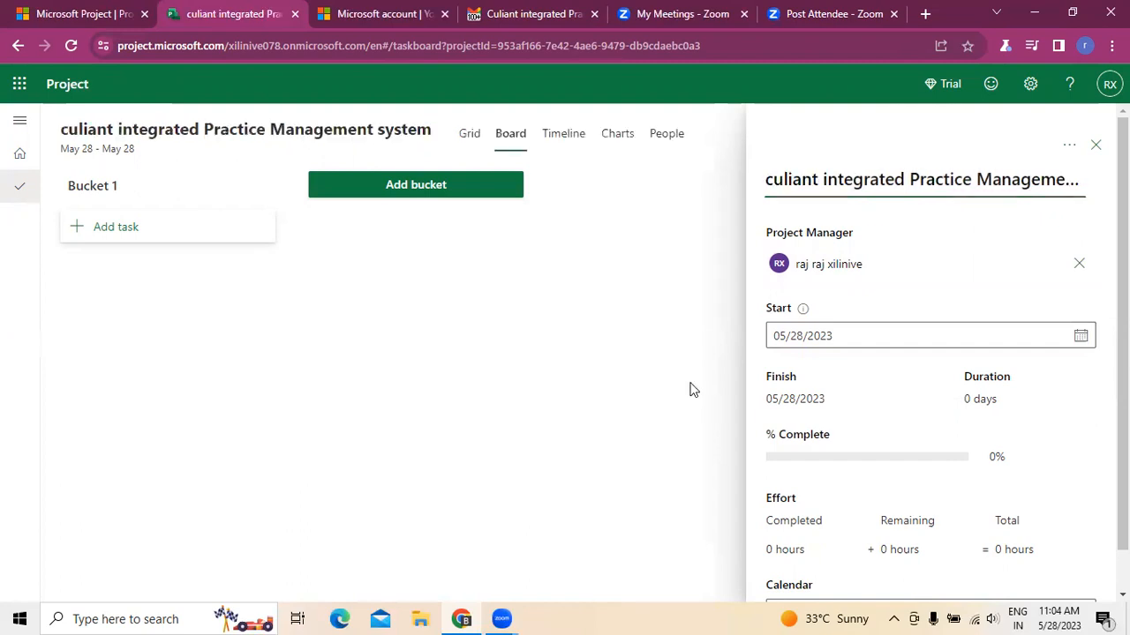
pyautogui.click(1096, 148)
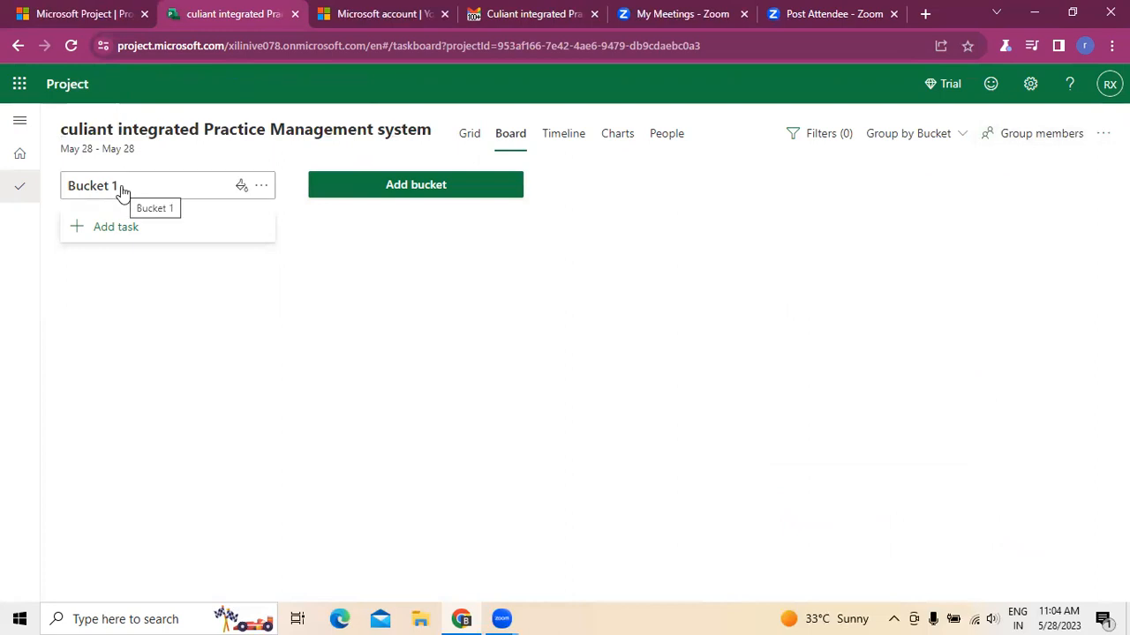
# - Check the email's first key feature and rename the first bucket as Denial Management
pyautogui.click(524, 14)
pyautogui.scroll(5, 310, 277)
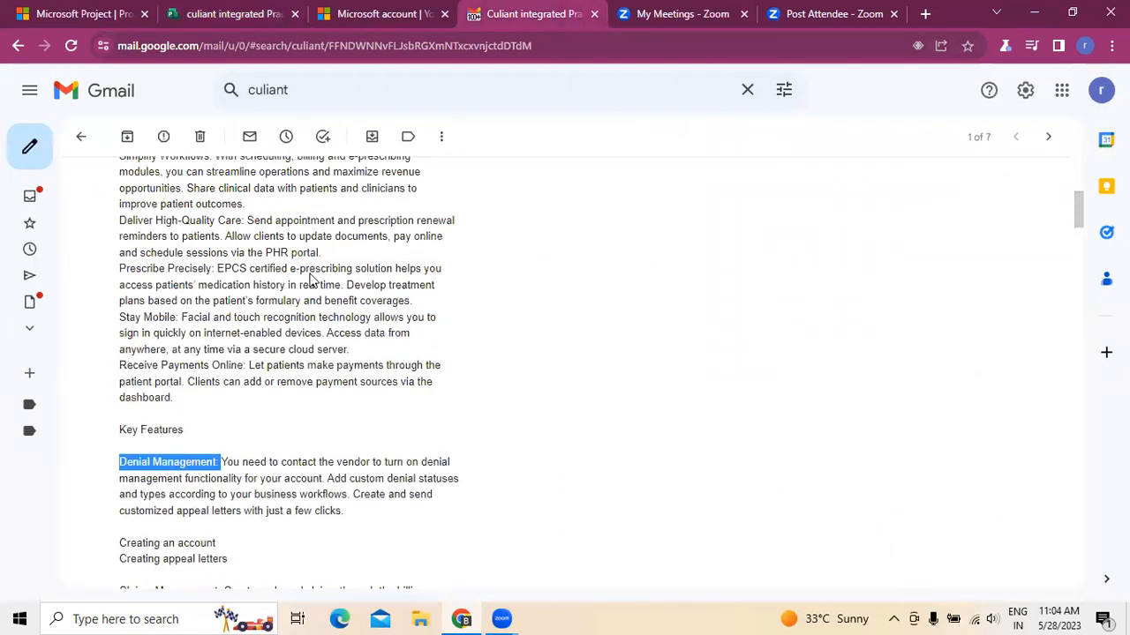
pyautogui.scroll(-3, 311, 275)
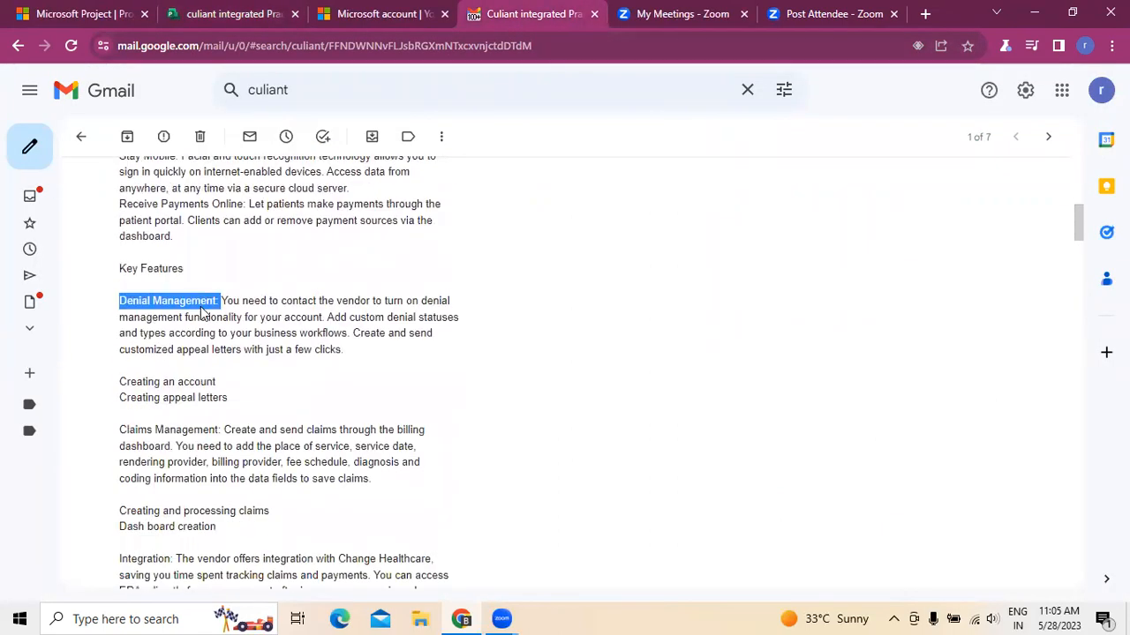
pyautogui.click(248, 17)
pyautogui.click(148, 188)
pyautogui.press('BackSpace')
pyautogui.press('BackSpace')
pyautogui.press('BackSpace')
pyautogui.press('BackSpace')
pyautogui.press('BackSpace')
pyautogui.write('Deni')
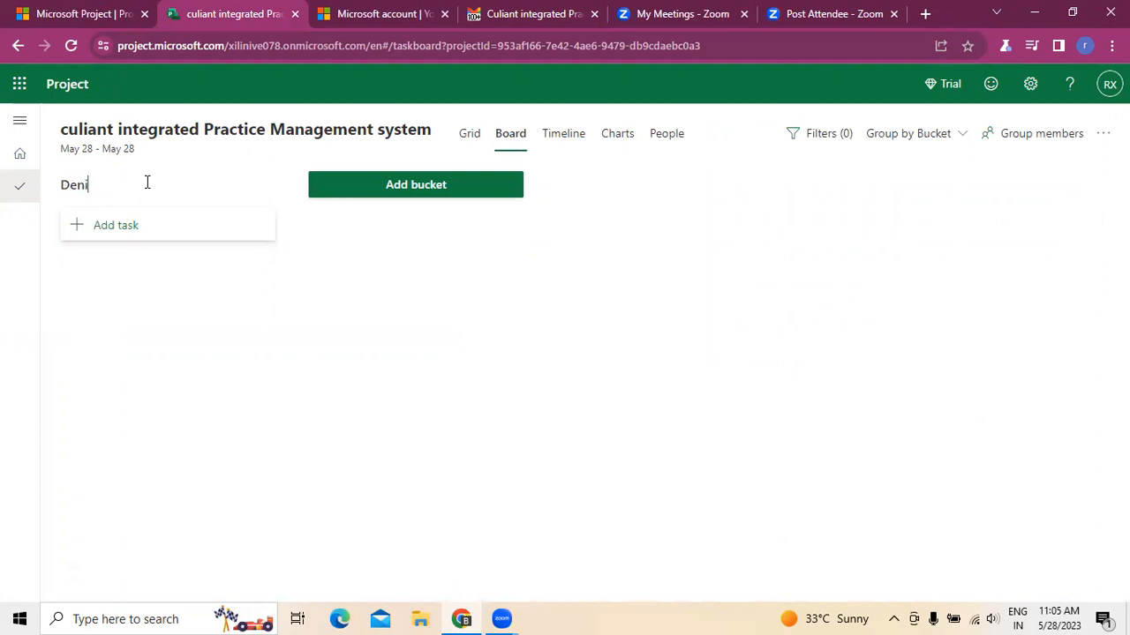
pyautogui.write('al MNAnagement')
# - Add a second bucket named claims Management
pyautogui.click(420, 187)
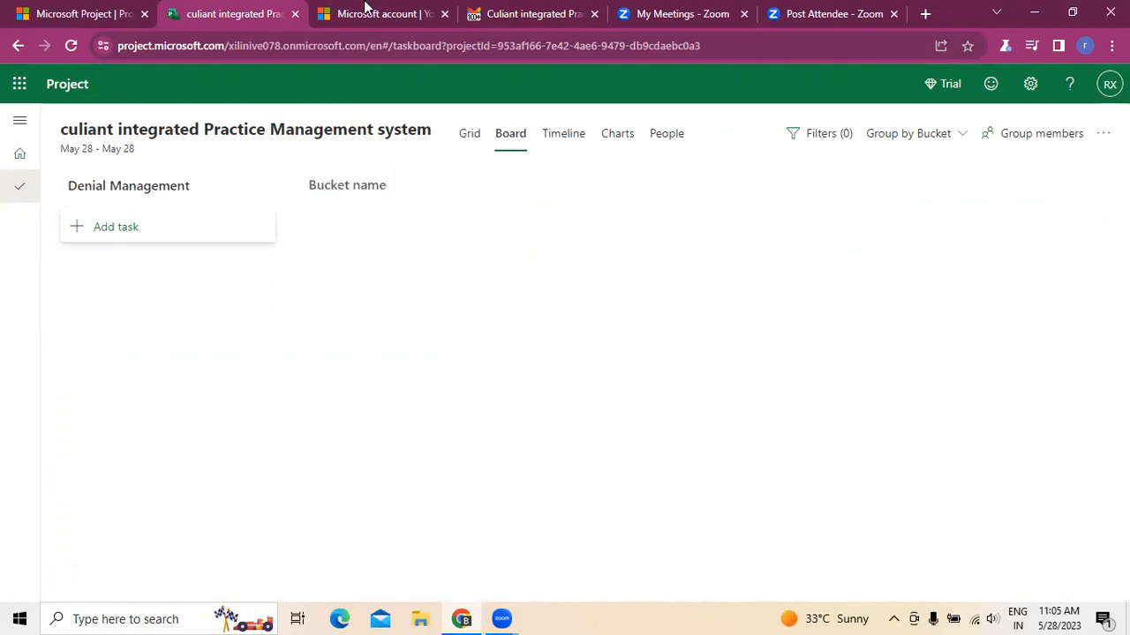
pyautogui.click(487, 16)
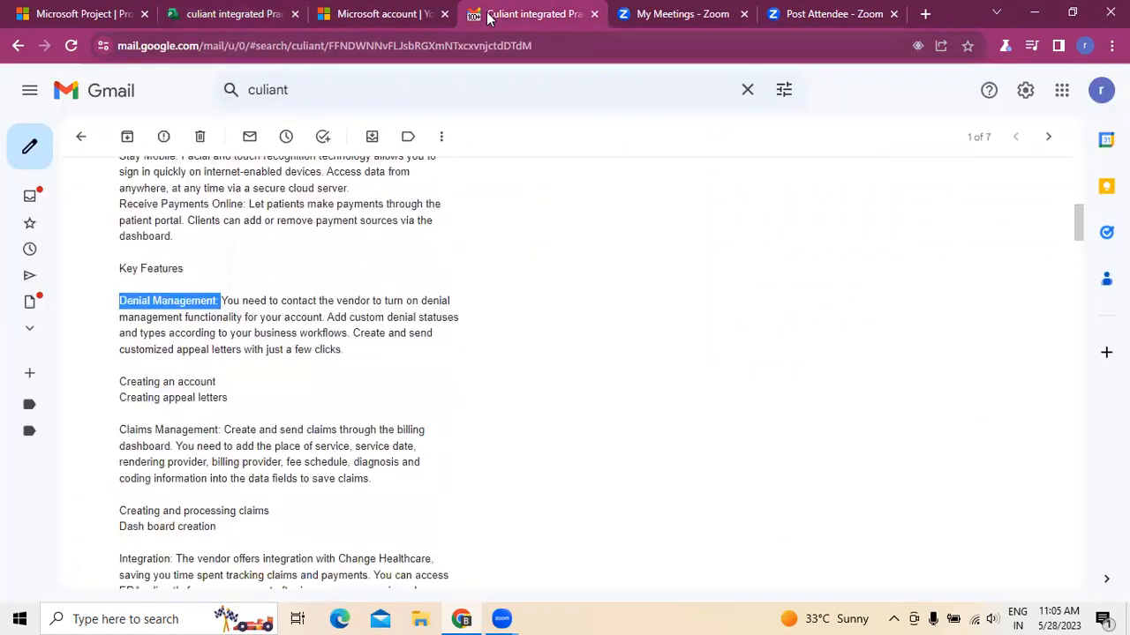
pyautogui.click(234, 15)
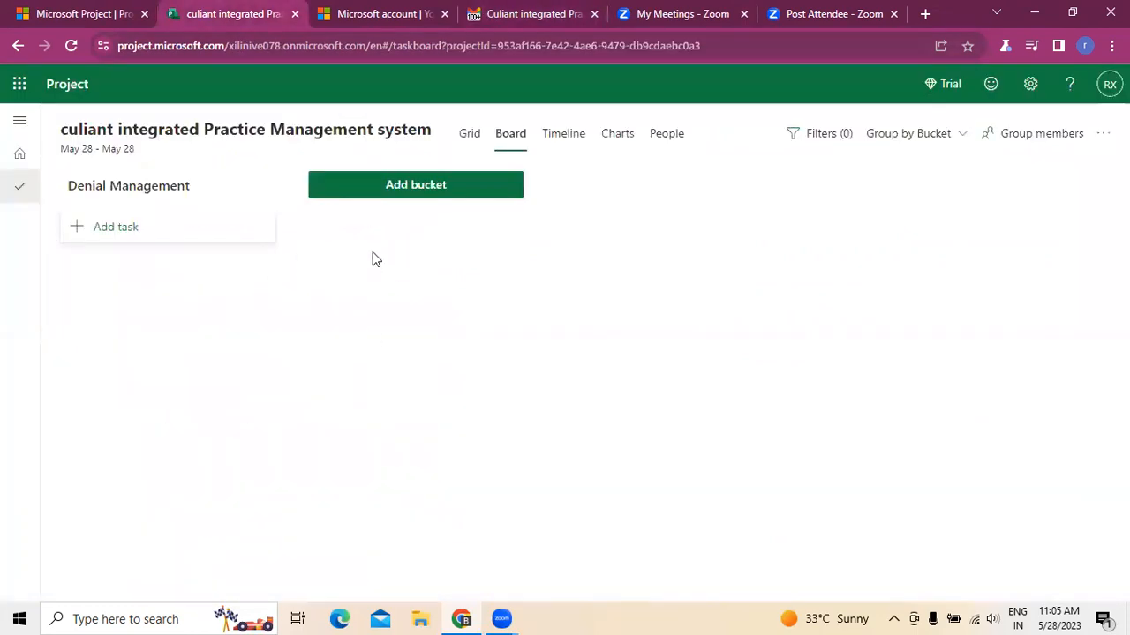
pyautogui.click(403, 191)
pyautogui.write('claims Management')
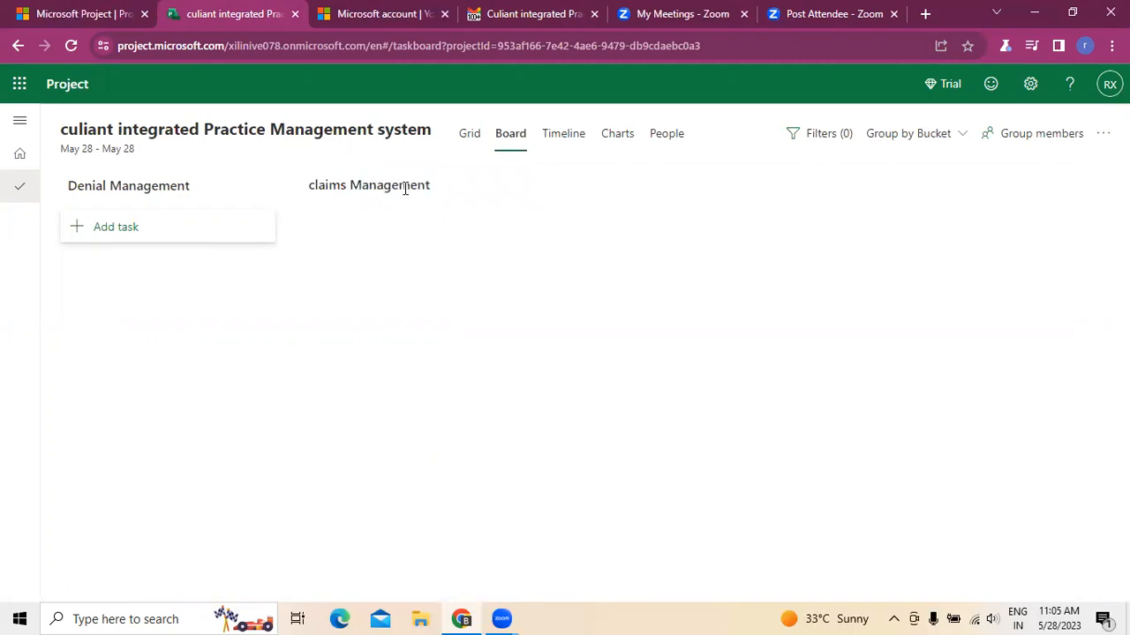
pyautogui.click(473, 268)
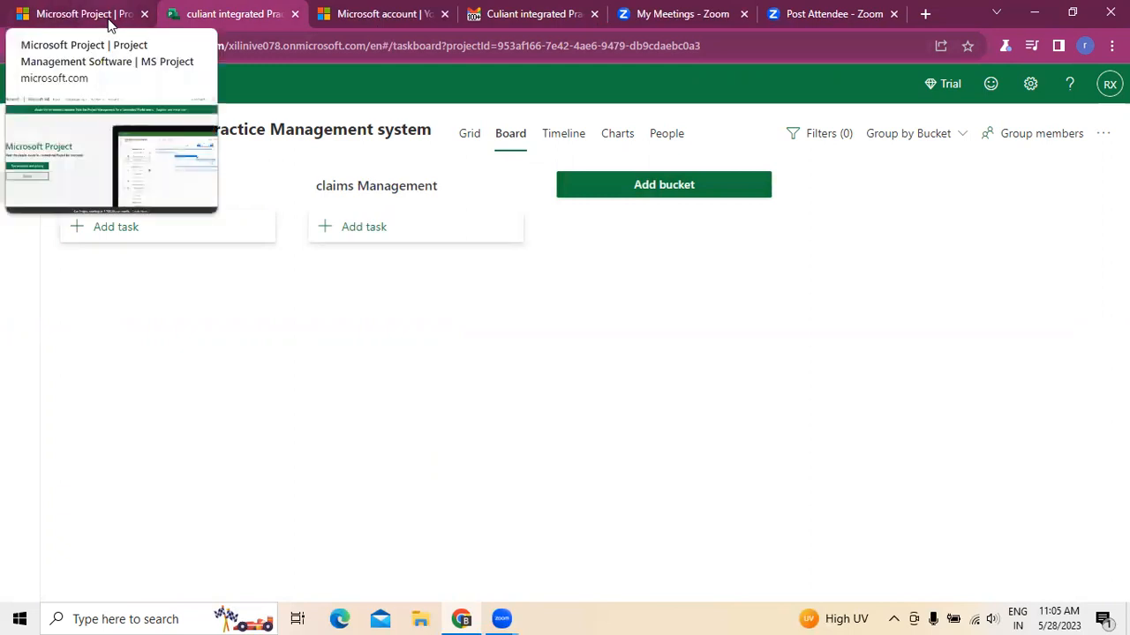
# - Check the next feature in the email and add a bucket named Integration
pyautogui.click(540, 16)
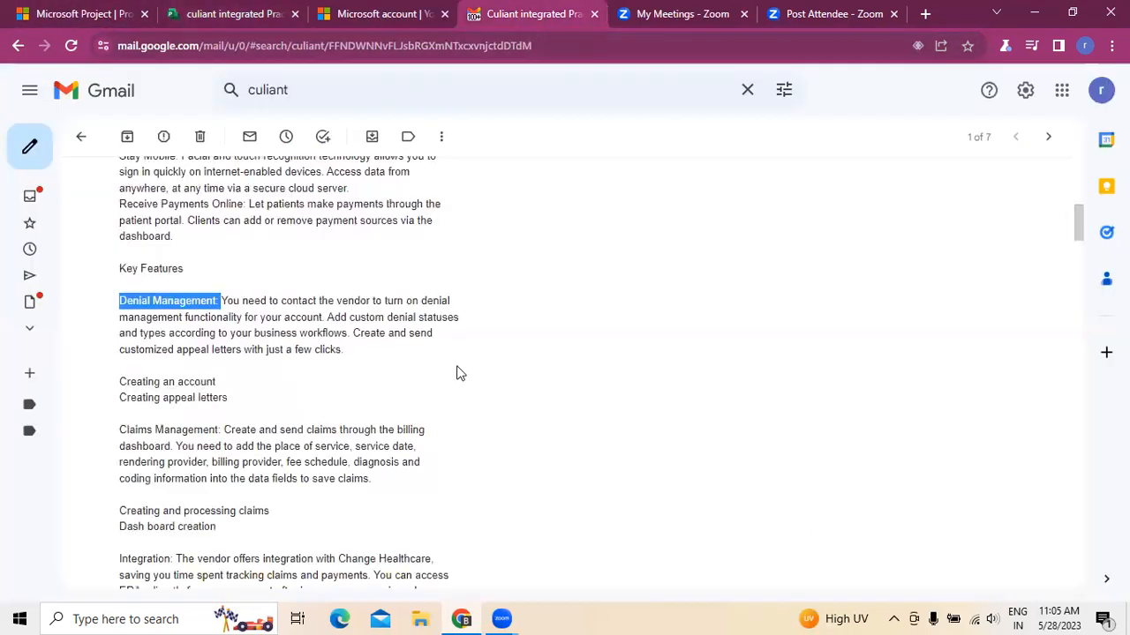
pyautogui.scroll(-4, 458, 372)
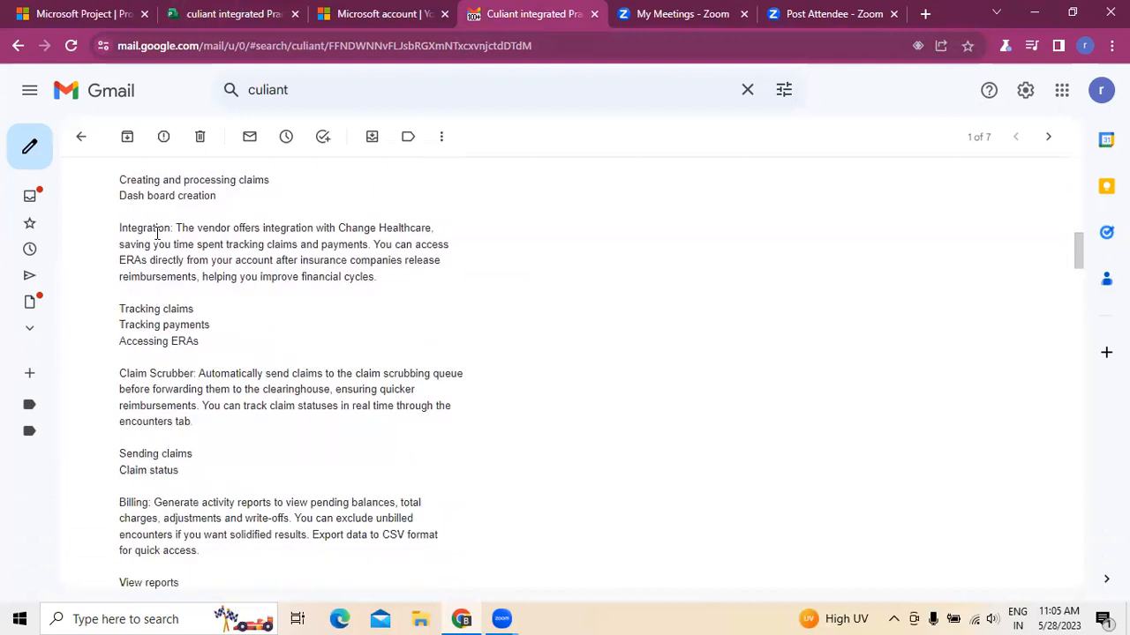
pyautogui.click(199, 15)
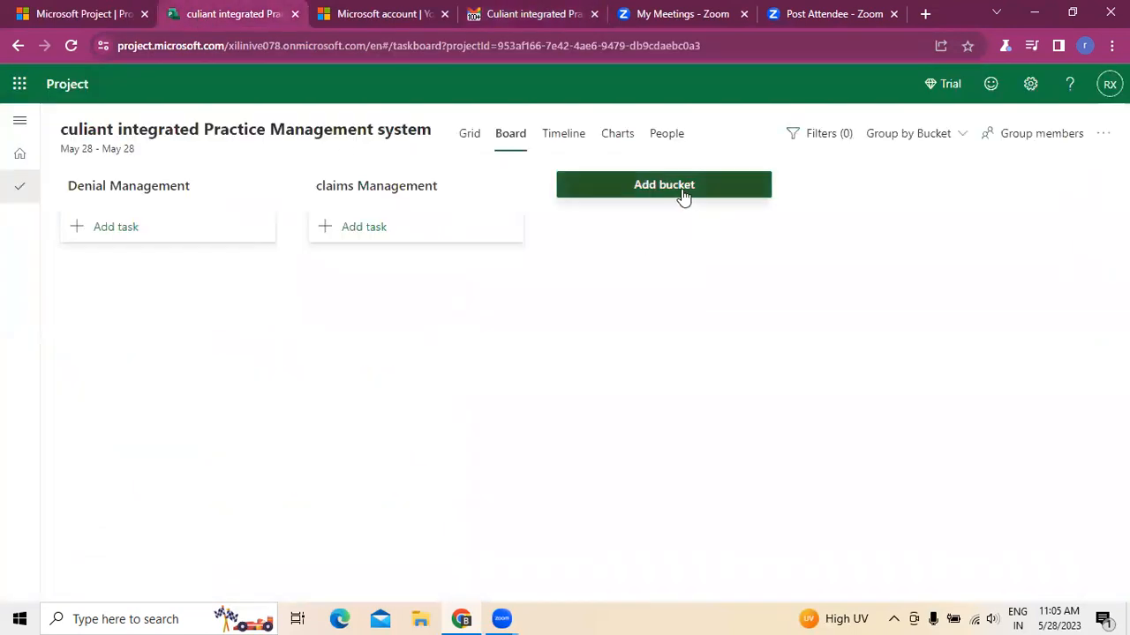
pyautogui.click(684, 194)
pyautogui.write('Inte')
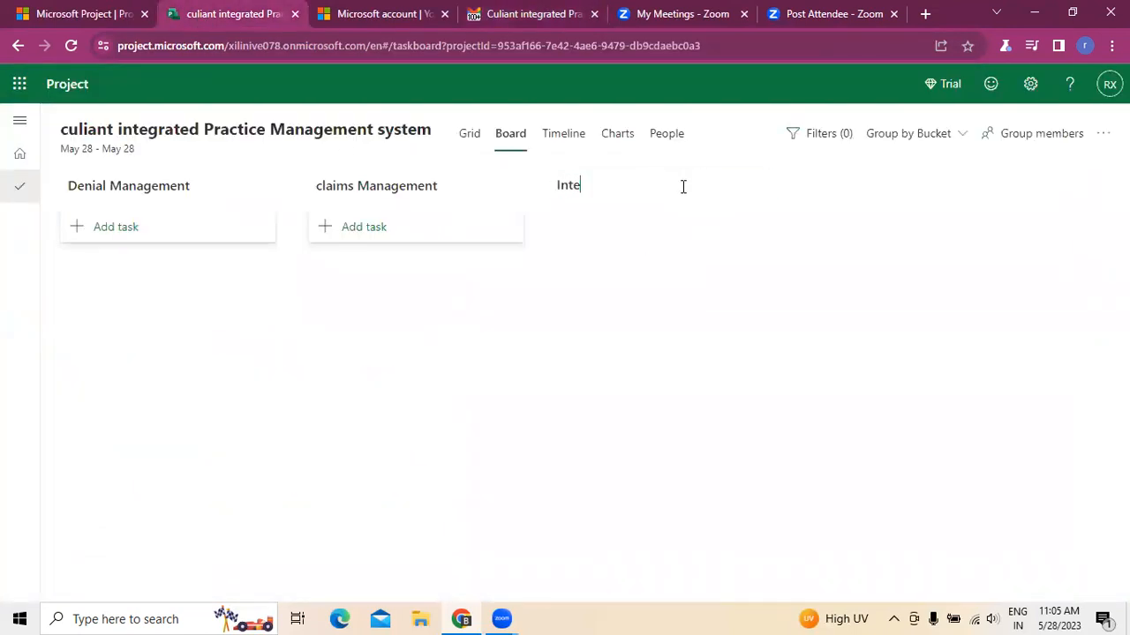
pyautogui.write('gration')
pyautogui.press('Return')
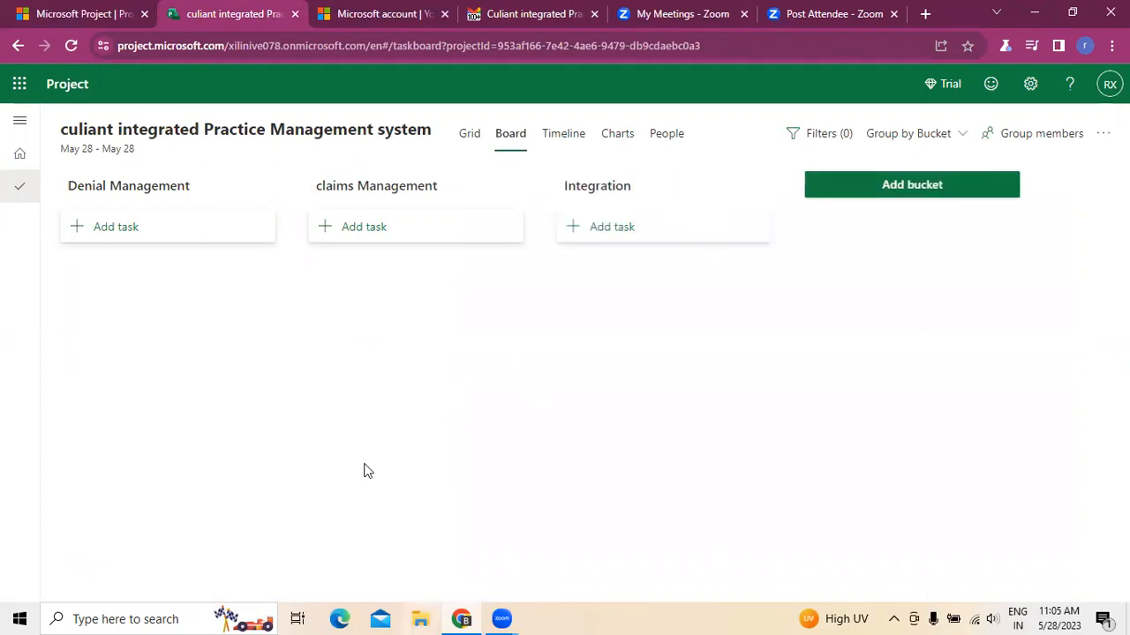
# - Add a bucket named claims scrubber for the email's Claim Scrubber feature
pyautogui.click(532, 14)
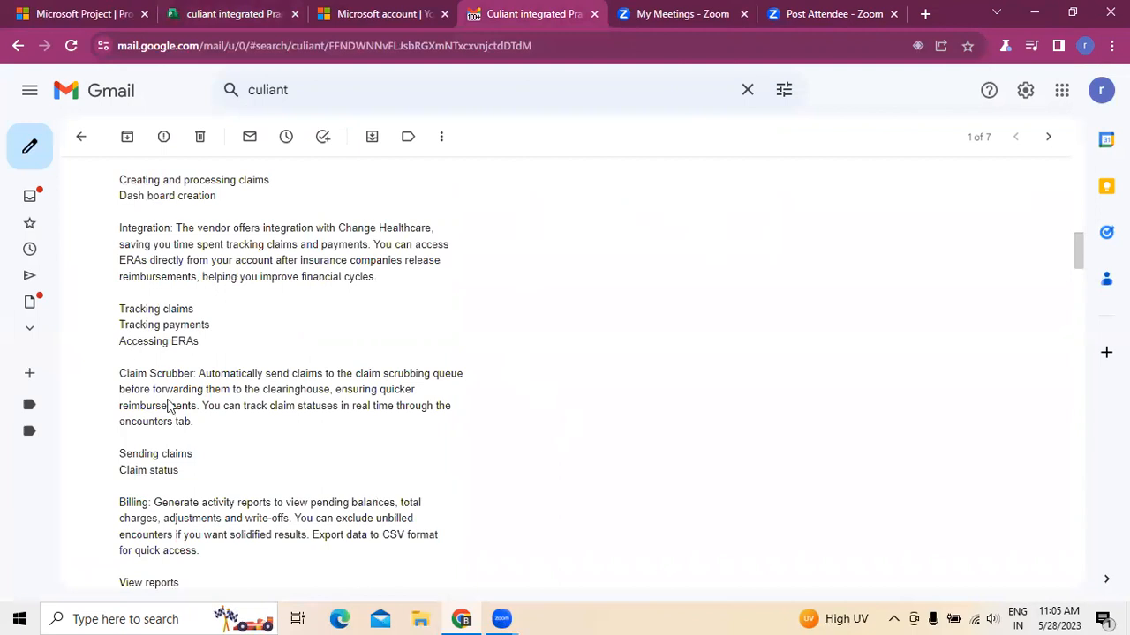
pyautogui.click(225, 14)
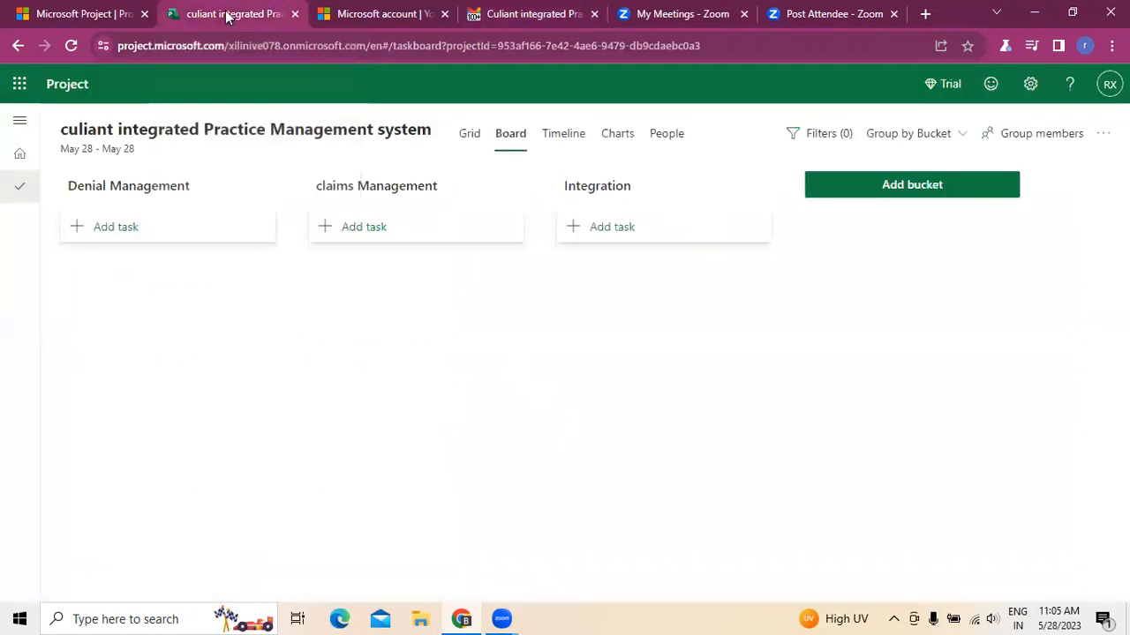
pyautogui.click(907, 195)
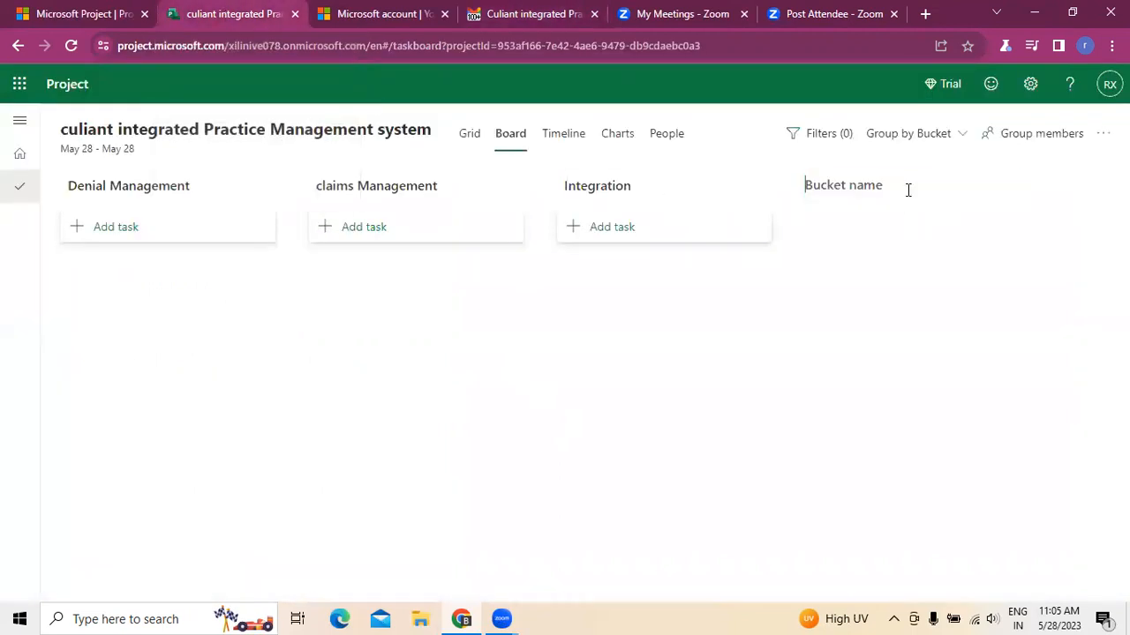
pyautogui.write('claims scru')
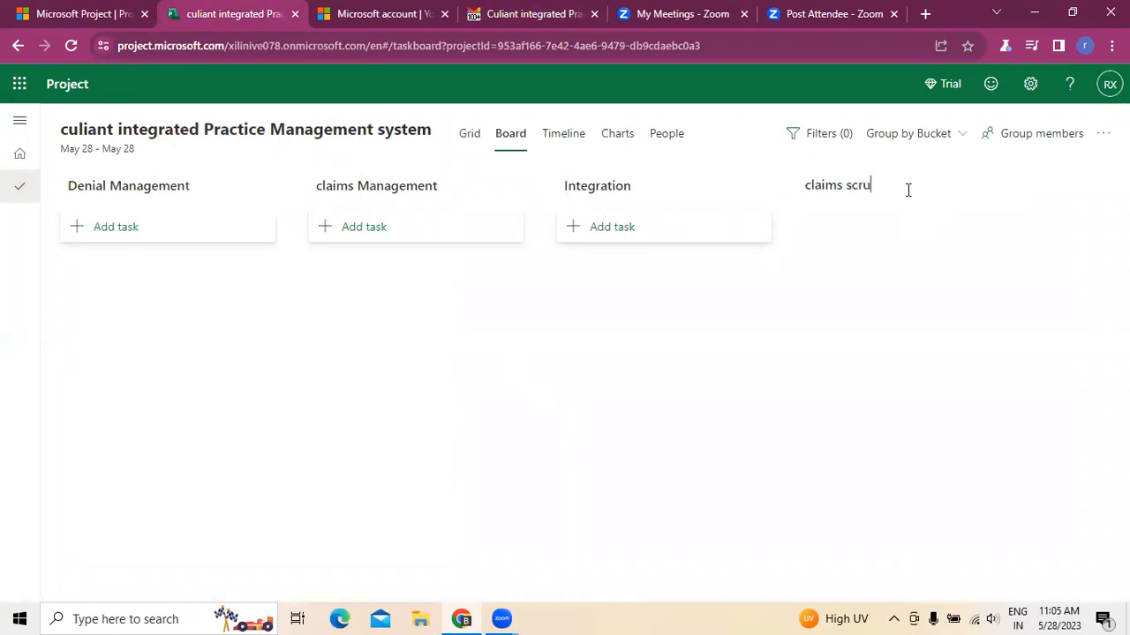
pyautogui.write('bber')
pyautogui.press('Return')
# - Add a bucket named Billing after the claims scrubber bucket
pyautogui.moveTo(847, 596); pyautogui.dragTo(1019, 594)
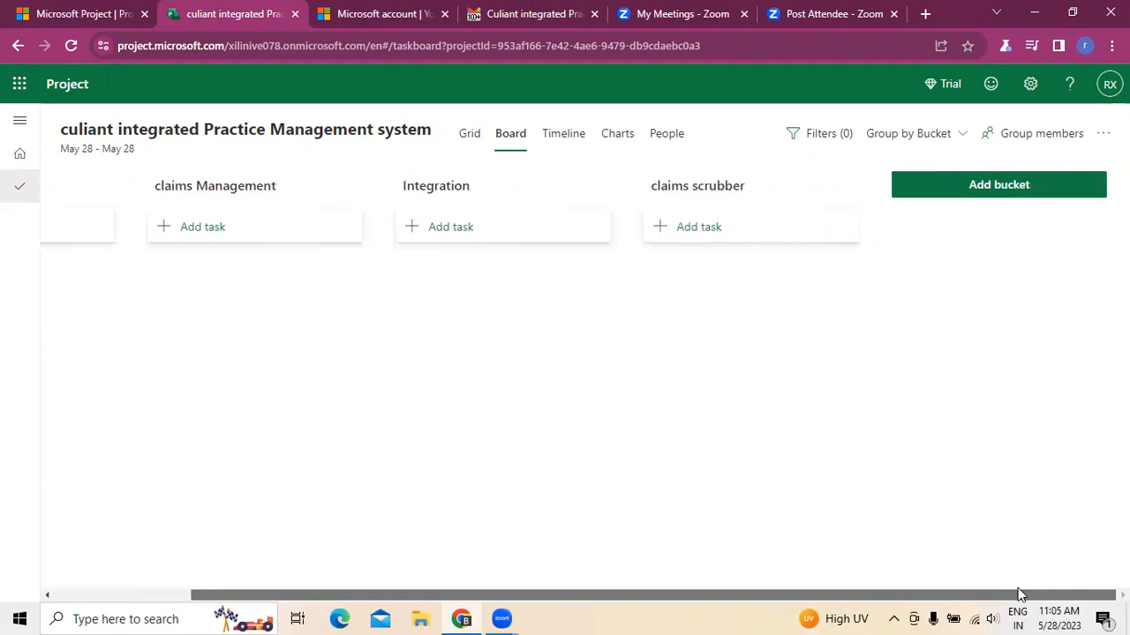
pyautogui.click(523, 13)
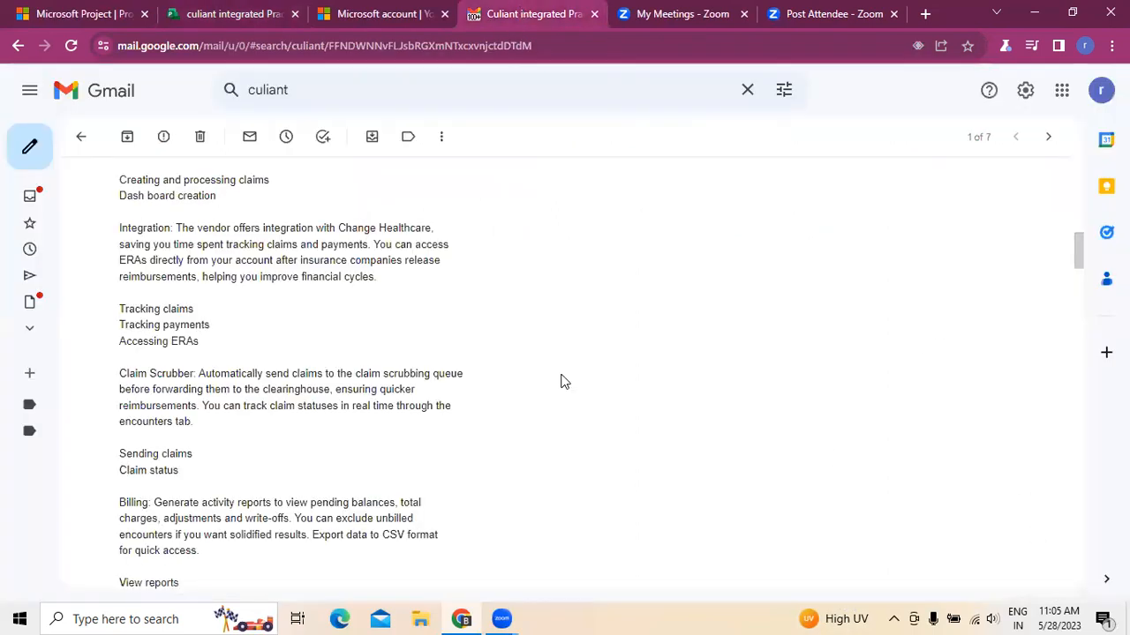
pyautogui.click(225, 13)
pyautogui.click(939, 183)
pyautogui.write('Billing')
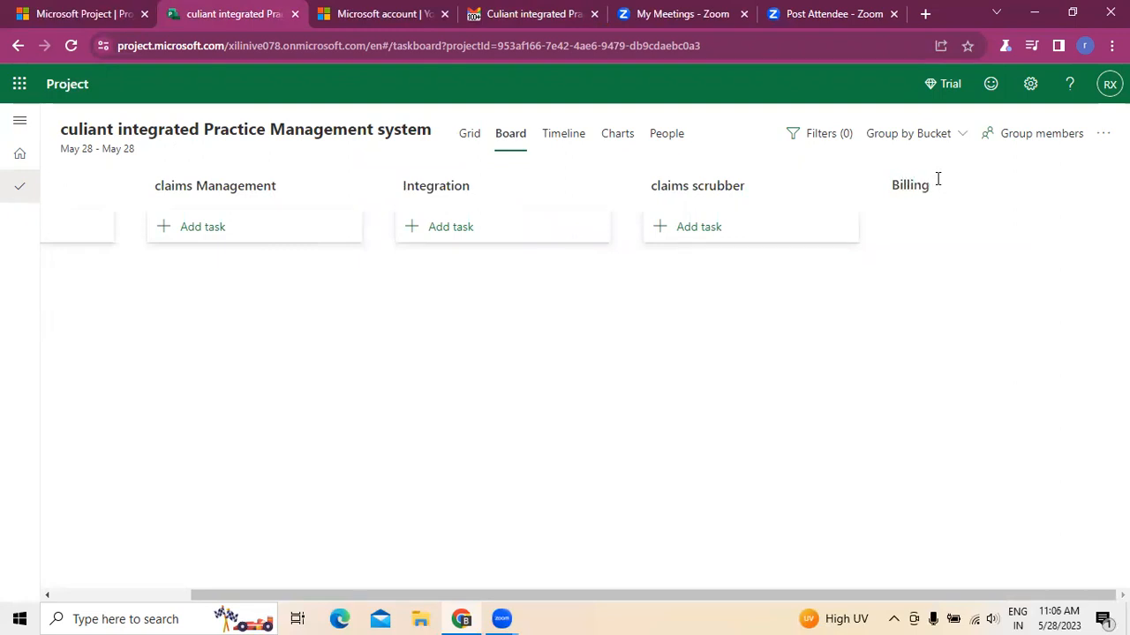
pyautogui.click(801, 527)
# - Check the email's next feature and add a bucket named Digital Payments
pyautogui.moveTo(877, 593); pyautogui.dragTo(1071, 609)
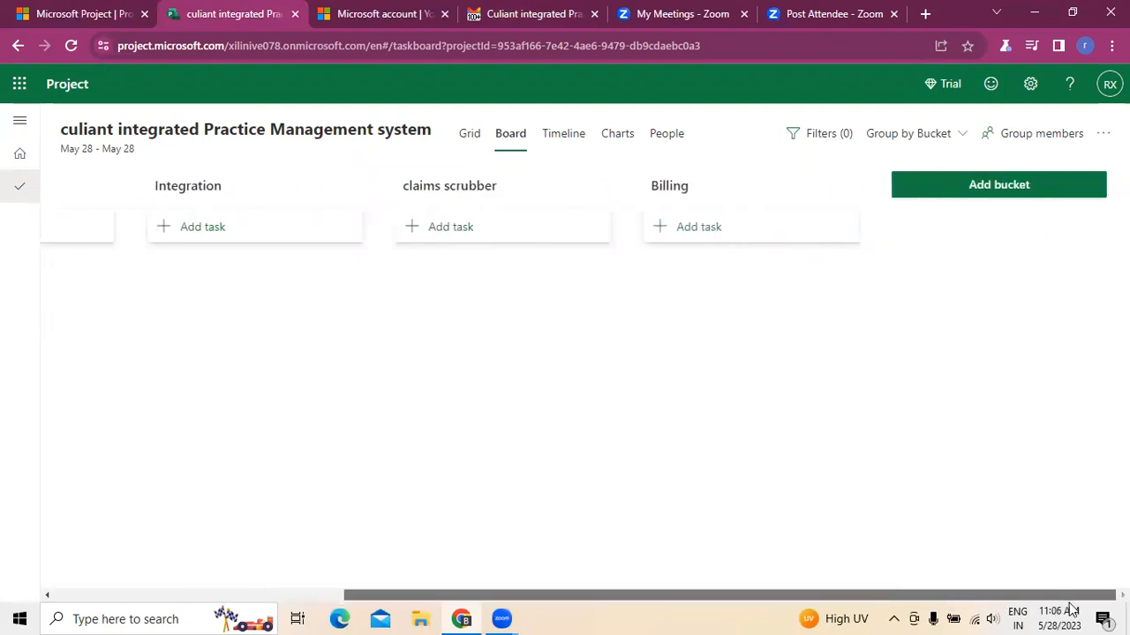
pyautogui.click(518, 13)
pyautogui.scroll(-3, 555, 371)
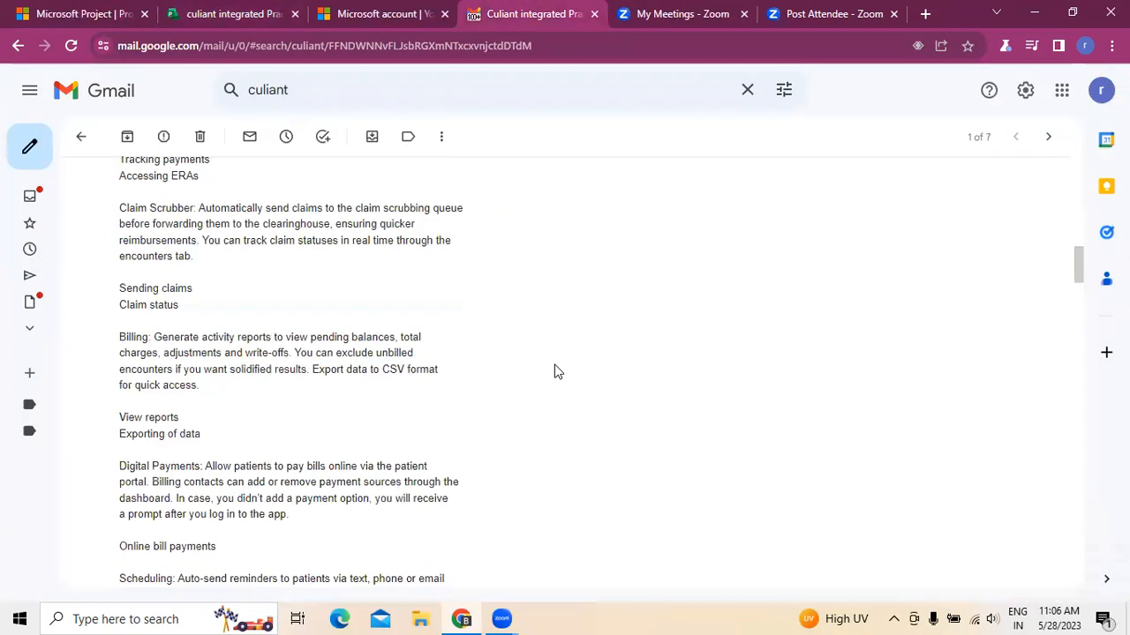
pyautogui.click(260, 11)
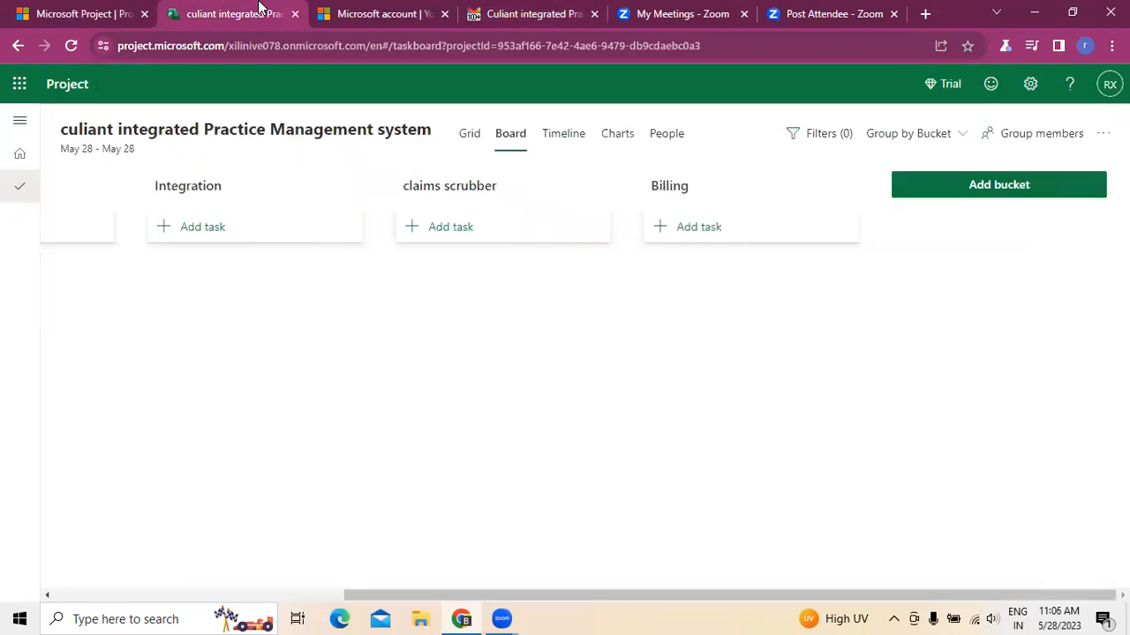
pyautogui.click(1001, 194)
pyautogui.write('Digita')
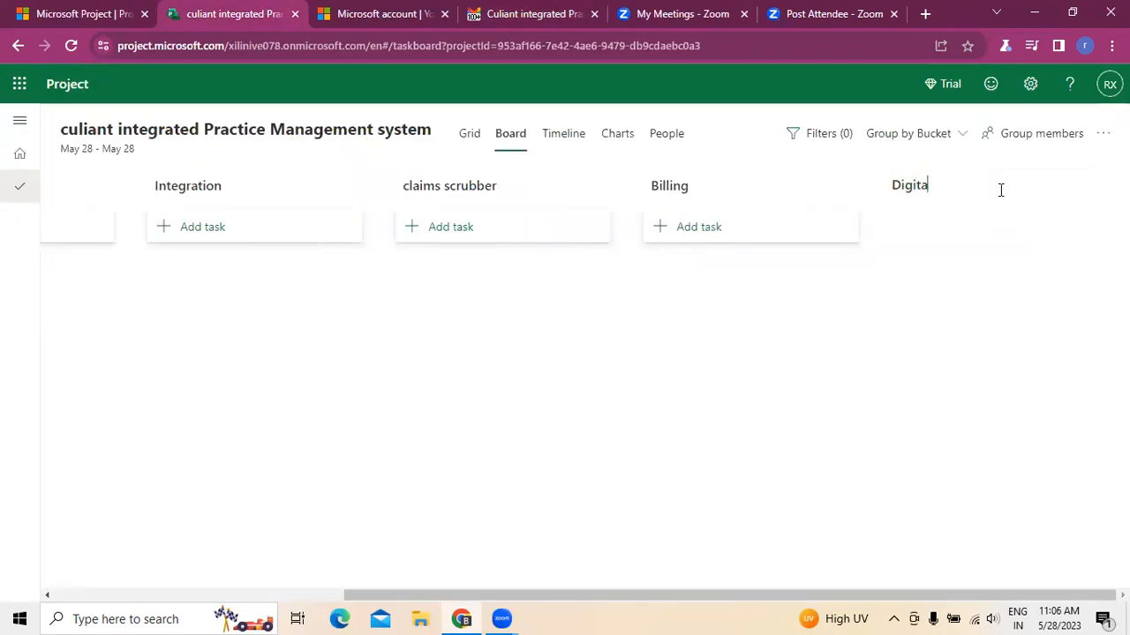
pyautogui.write('l Paymen')
pyautogui.click(932, 392)
# - Add a bucket named scheduling for the email's Scheduling feature
pyautogui.moveTo(948, 594); pyautogui.dragTo(1105, 601)
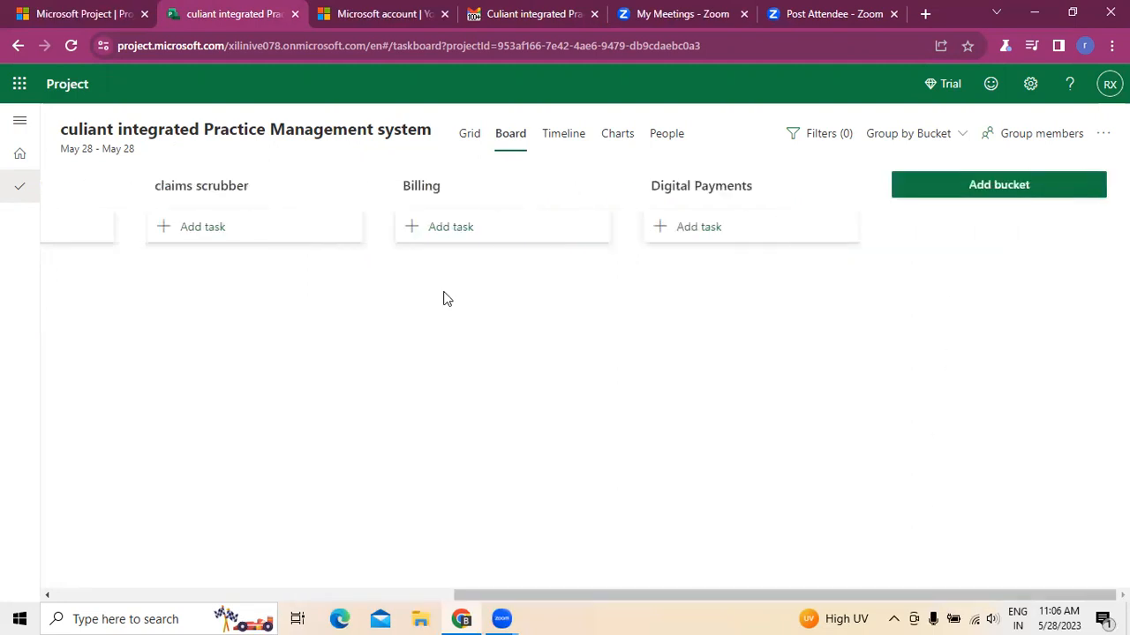
pyautogui.click(529, 16)
pyautogui.scroll(-3, 564, 371)
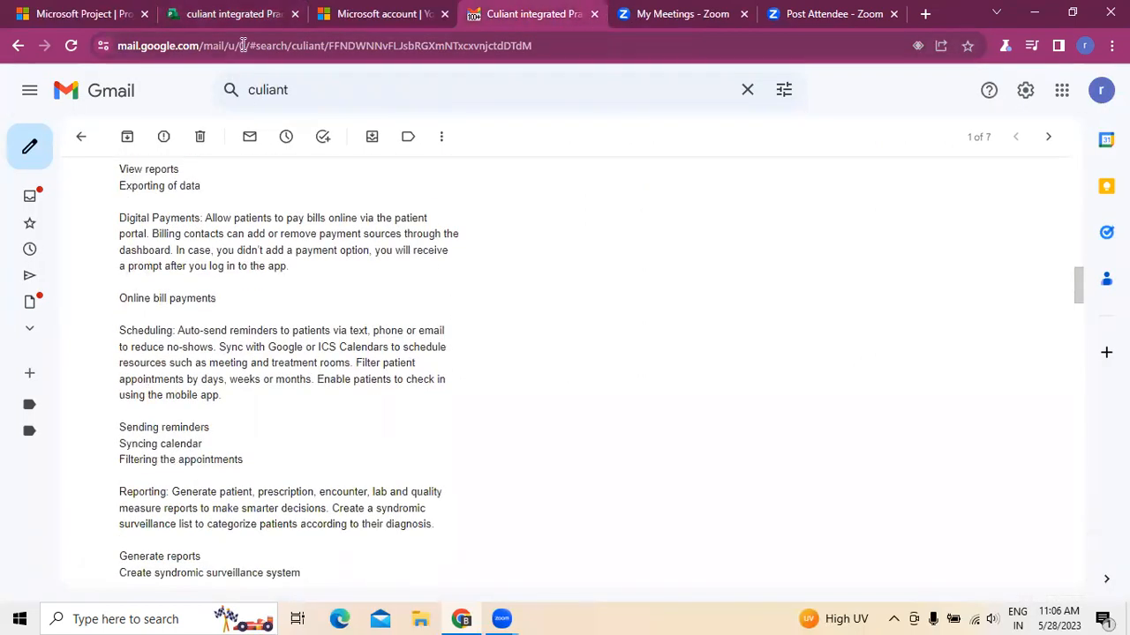
pyautogui.click(239, 14)
pyautogui.click(966, 199)
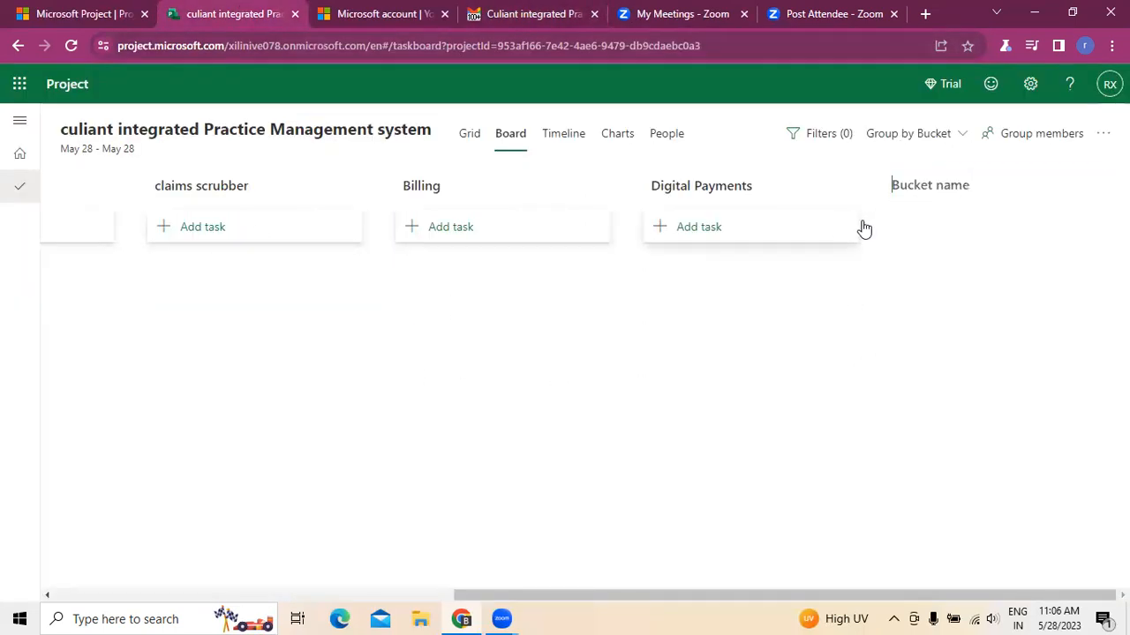
pyautogui.write('scheduling')
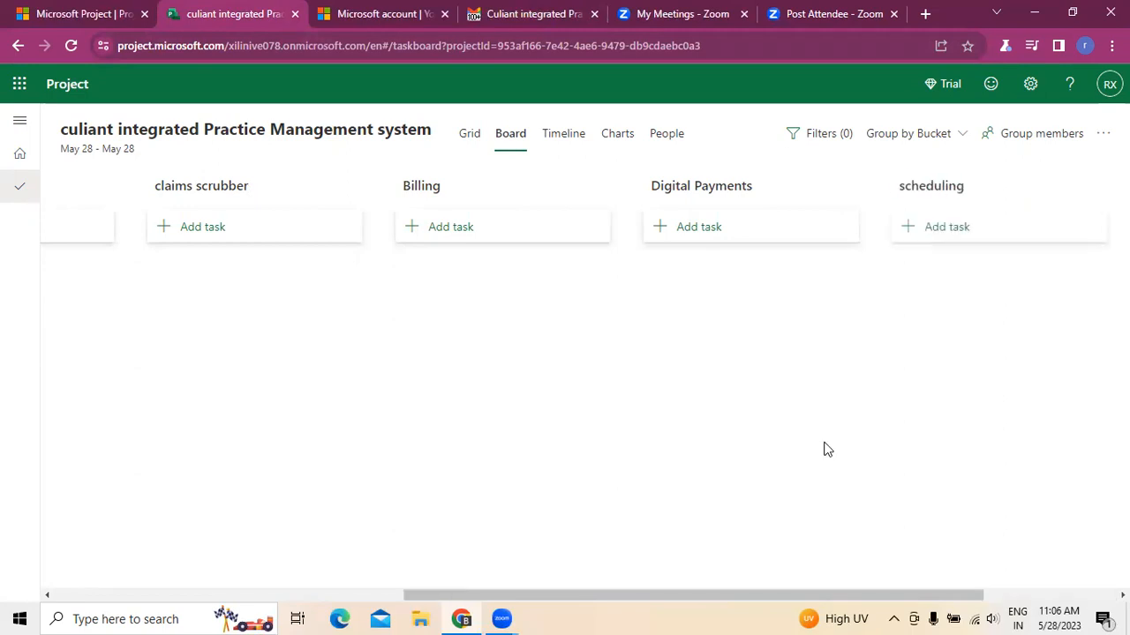
# - Check the email's next feature and add a bucket named Reporting after the scheduling bucket
pyautogui.click(521, 14)
pyautogui.scroll(-2, 355, 411)
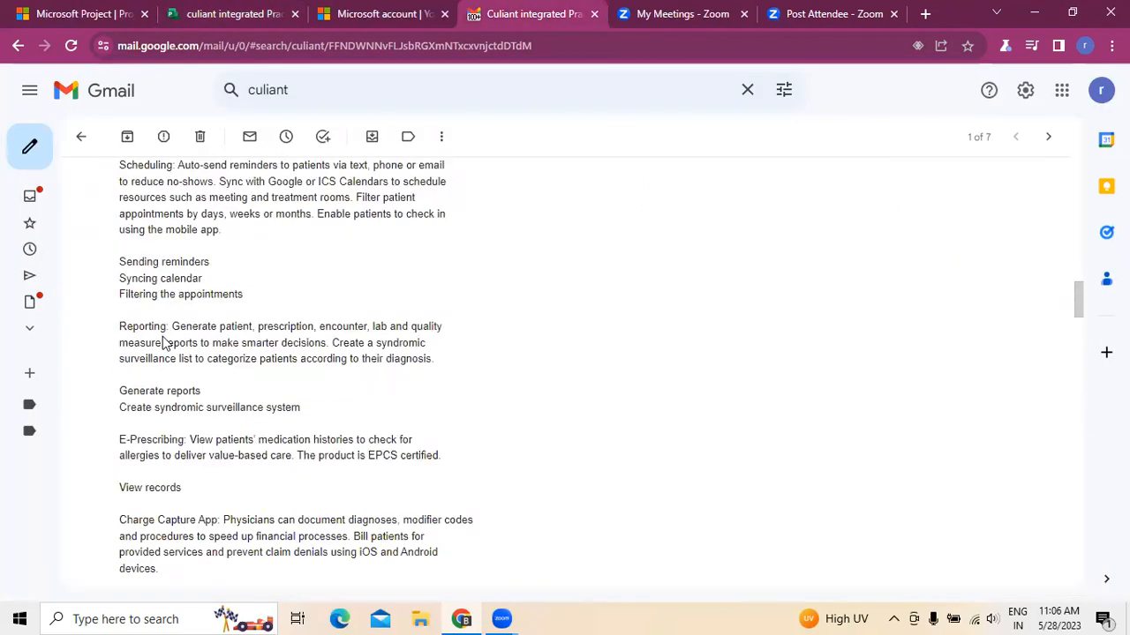
pyautogui.scroll(-1, 165, 340)
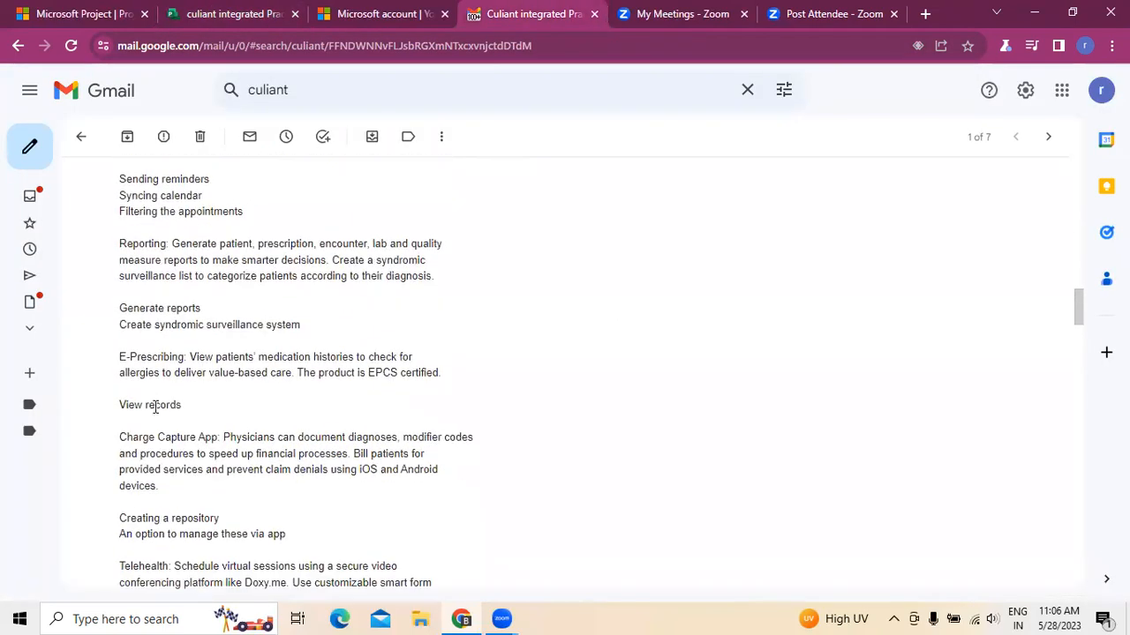
pyautogui.click(235, 14)
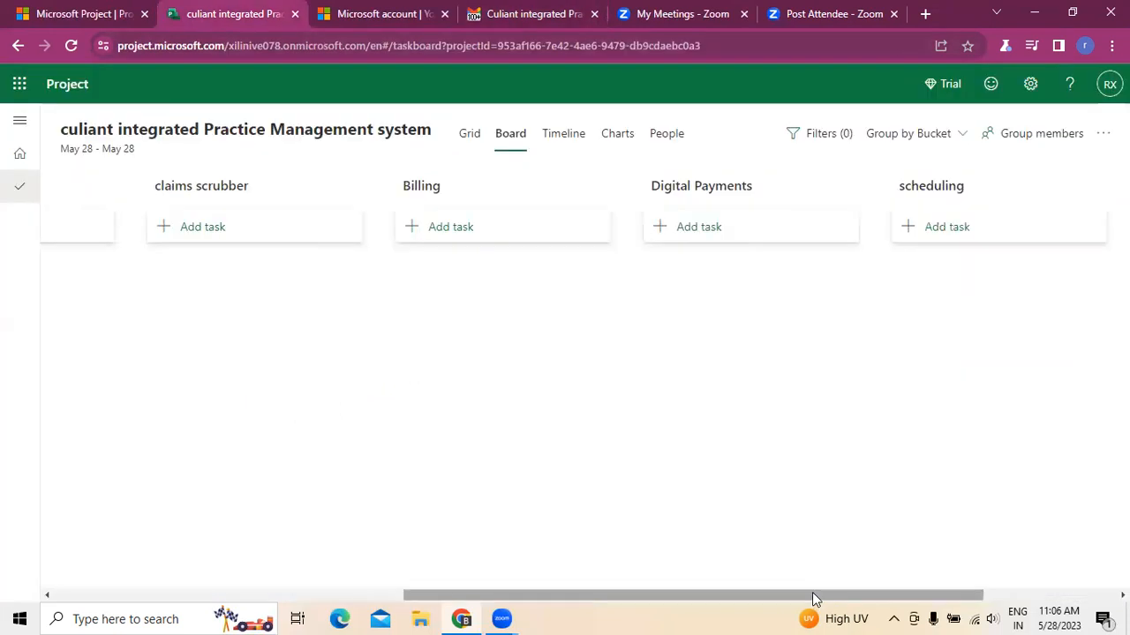
pyautogui.moveTo(813, 595); pyautogui.dragTo(993, 595)
pyautogui.click(983, 190)
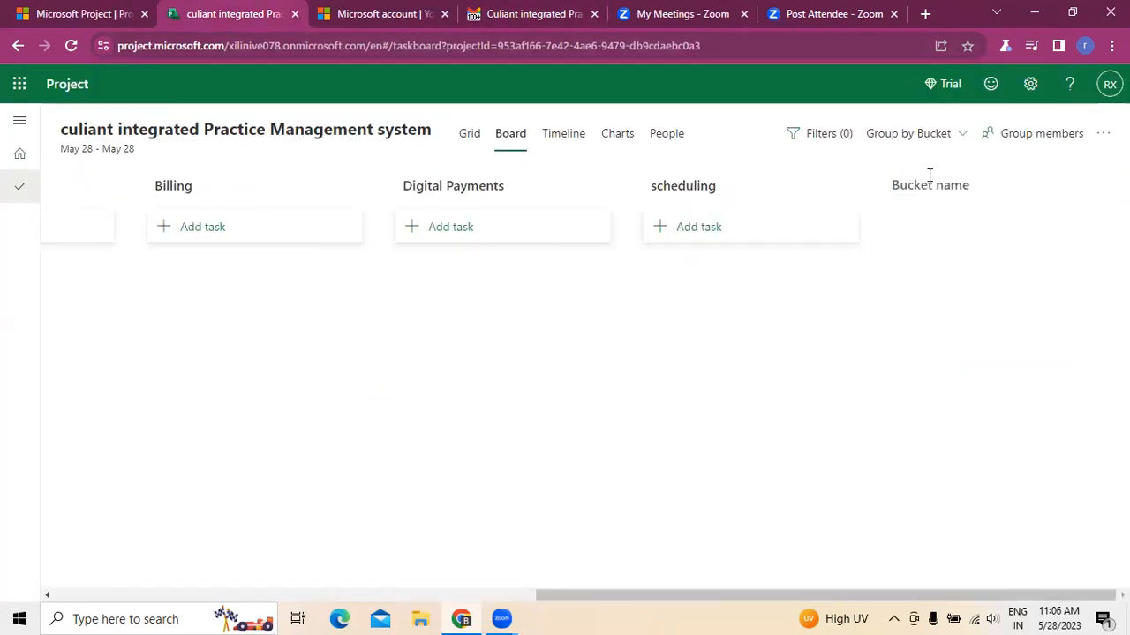
pyautogui.write('Reporting')
pyautogui.click(855, 451)
# - Add a bucket named E prescribing, correcting its spelling
pyautogui.moveTo(984, 599); pyautogui.dragTo(1103, 600)
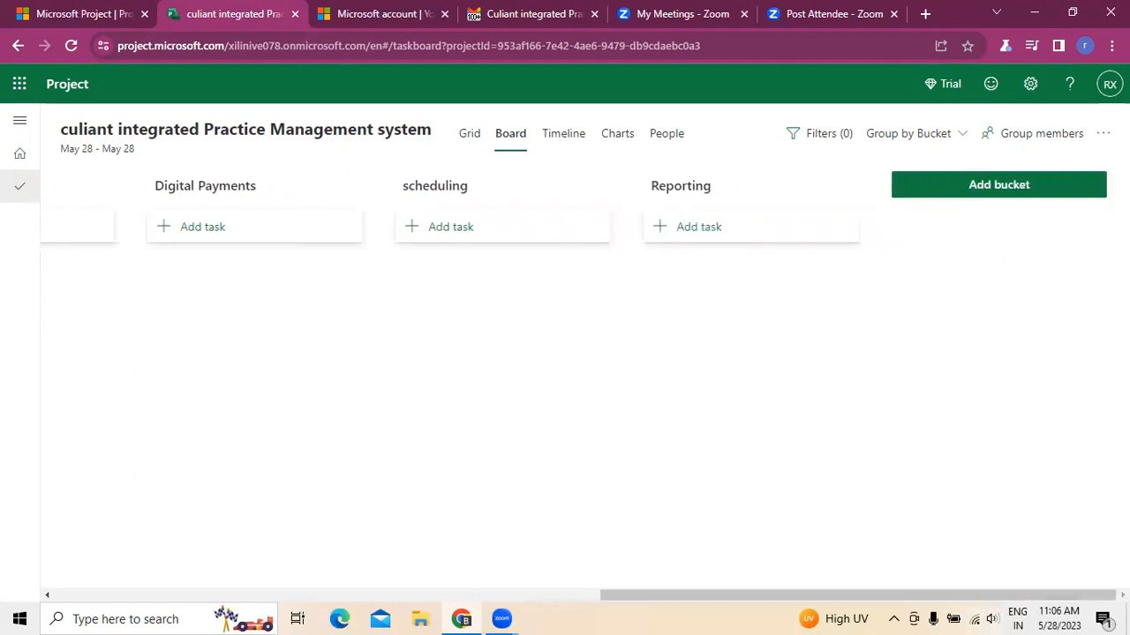
pyautogui.click(1009, 188)
pyautogui.write('E p')
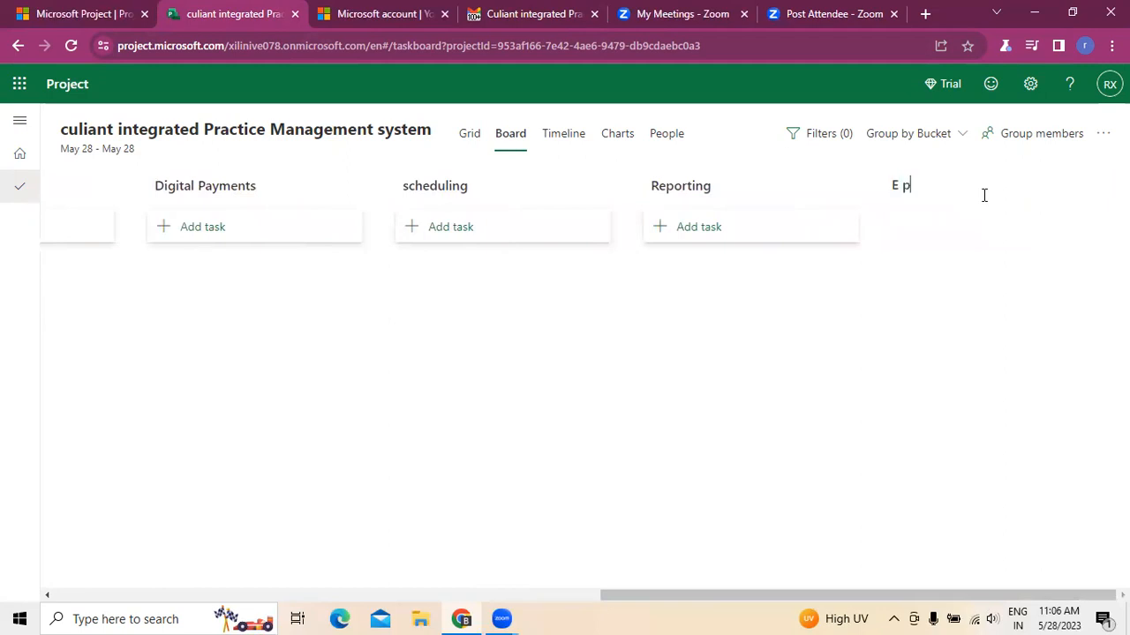
pyautogui.write('resribing')
pyautogui.rightClick(916, 186)
pyautogui.click(944, 198)
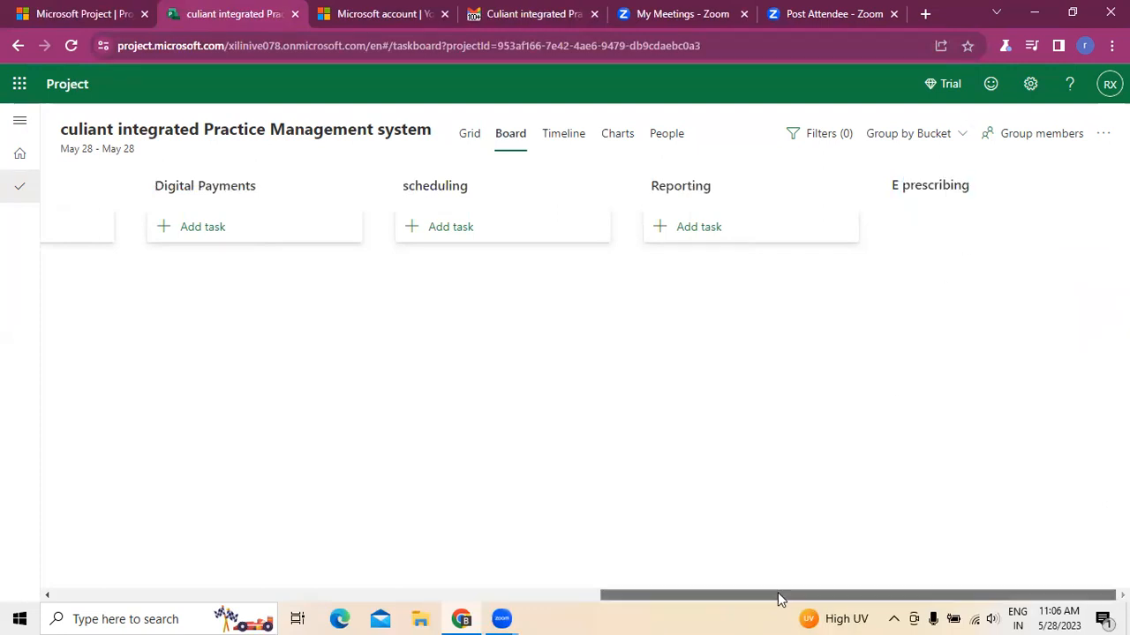
pyautogui.click(920, 320)
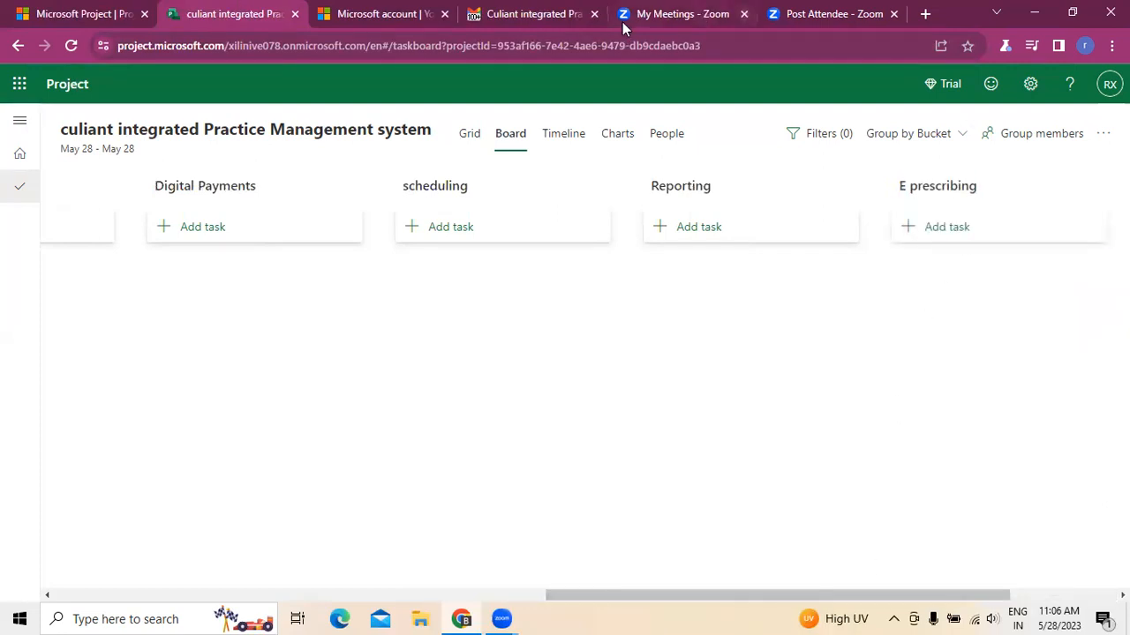
# - Check the email's next feature and add a bucket named charge capture app
pyautogui.click(528, 18)
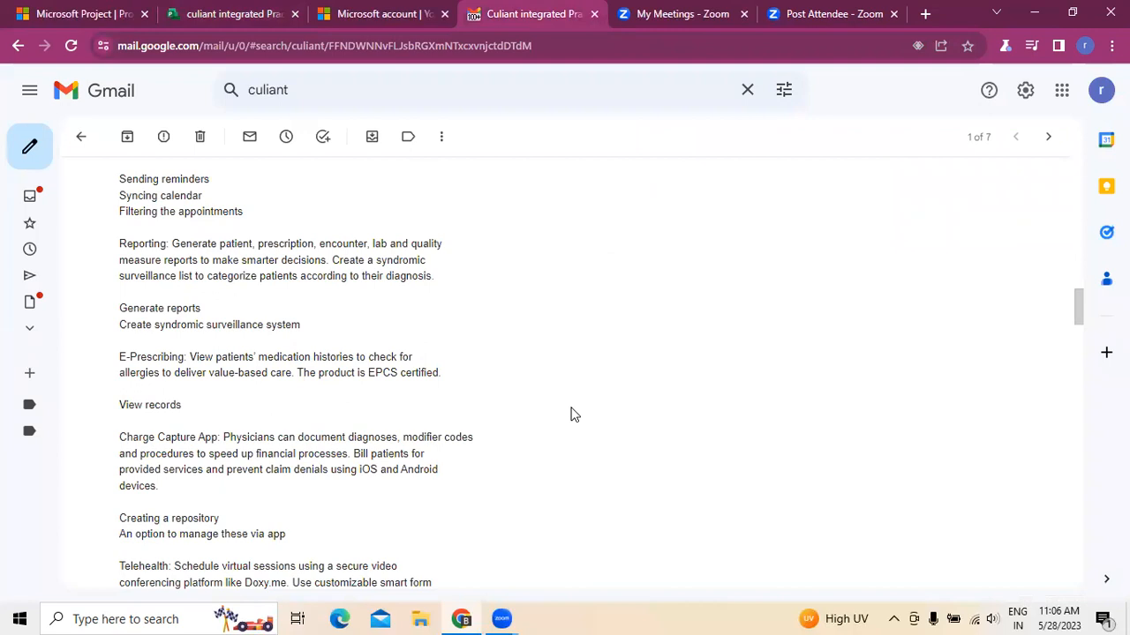
pyautogui.scroll(-2, 574, 415)
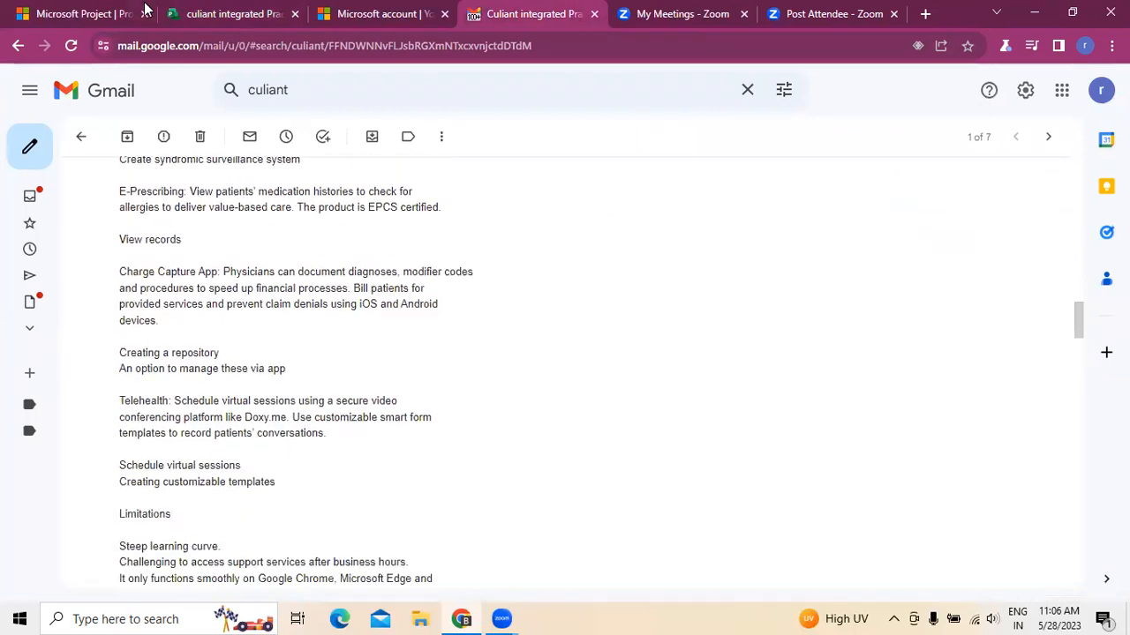
pyautogui.click(190, 13)
pyautogui.moveTo(842, 593); pyautogui.dragTo(1036, 601)
pyautogui.click(951, 187)
pyautogui.write('charge c')
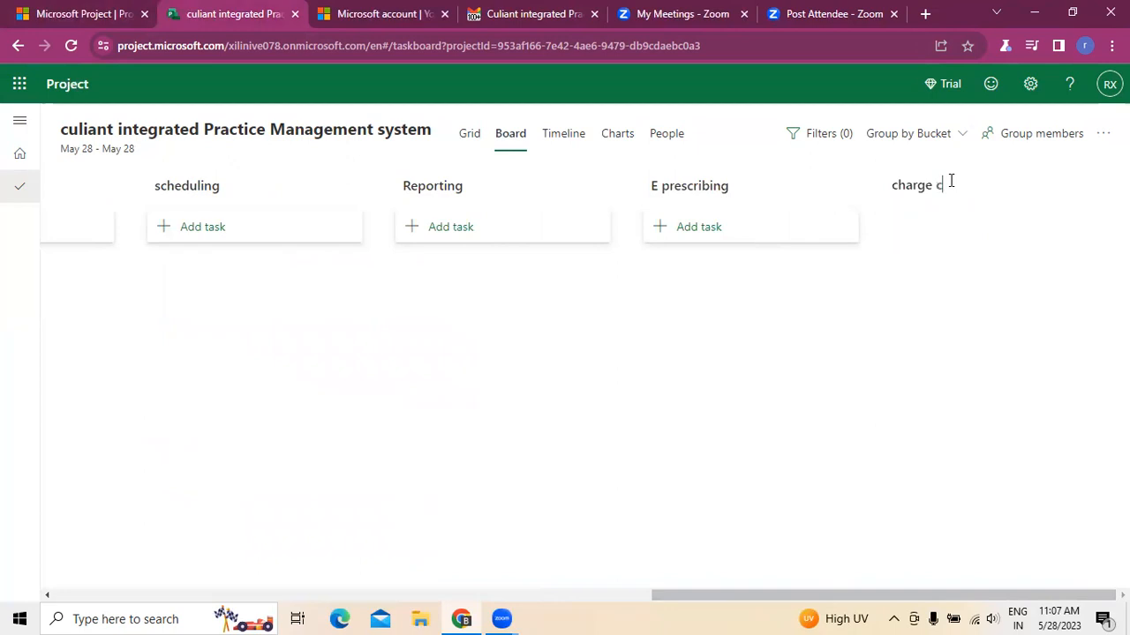
pyautogui.write('apture app')
pyautogui.press('Return')
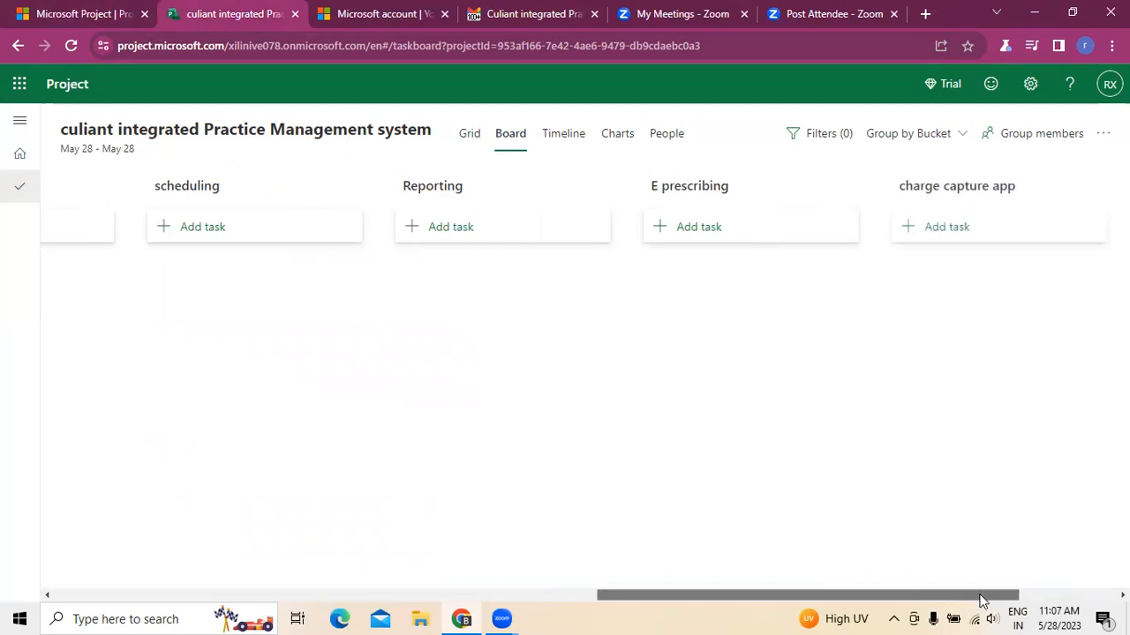
# - Add a bucket named Tele health for the email's Telehealth feature
pyautogui.click(547, 10)
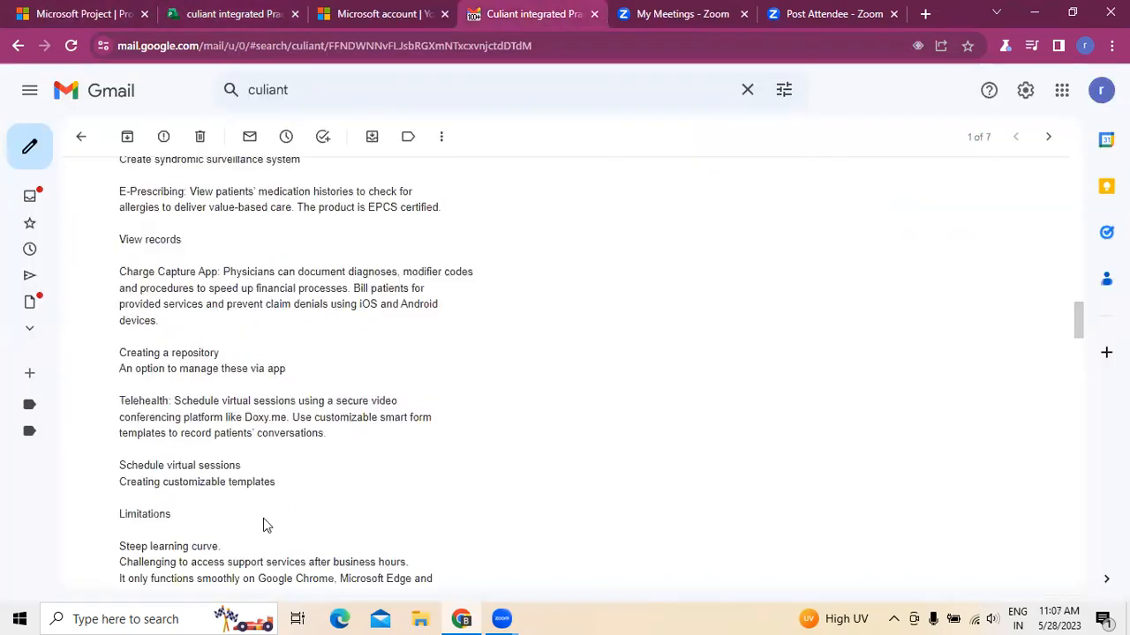
pyautogui.click(165, 27)
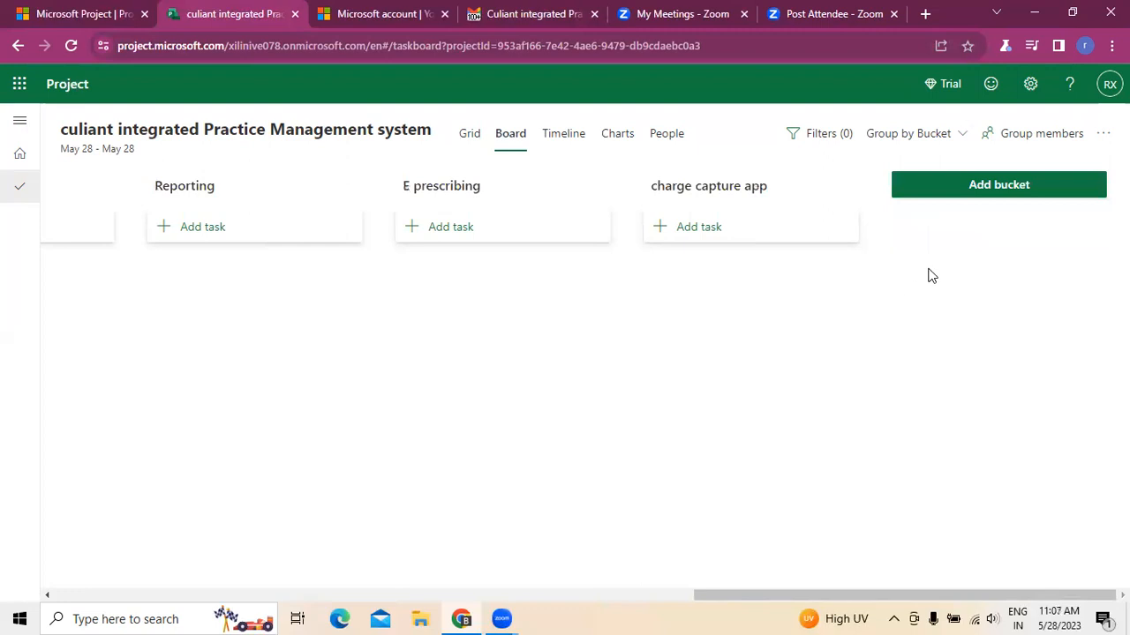
pyautogui.click(976, 187)
pyautogui.write('Tele health')
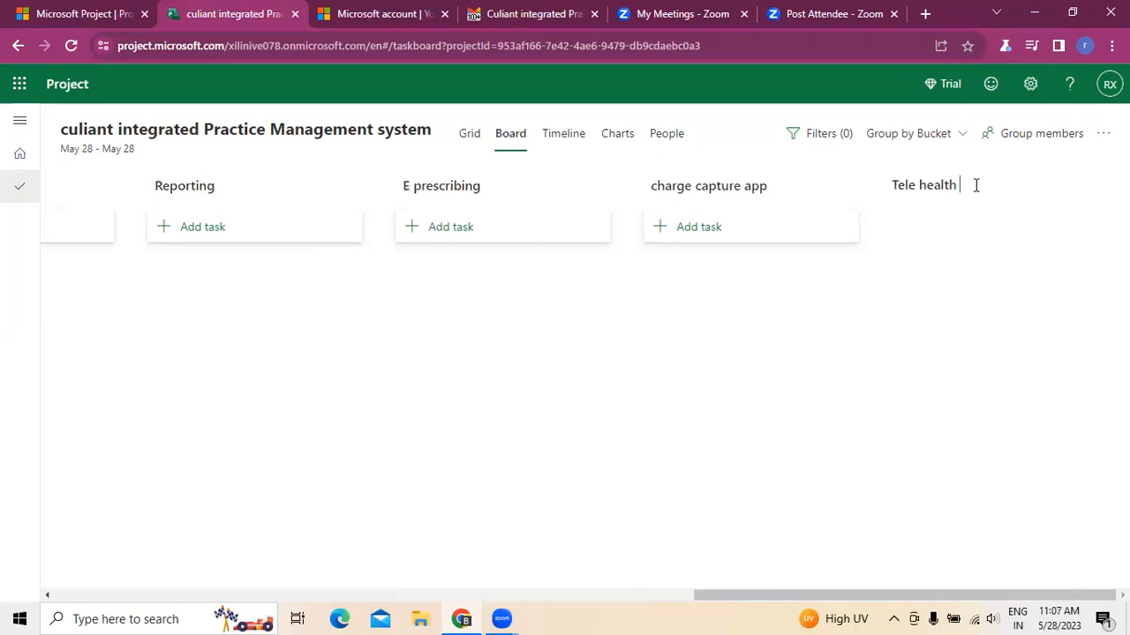
pyautogui.press('Return')
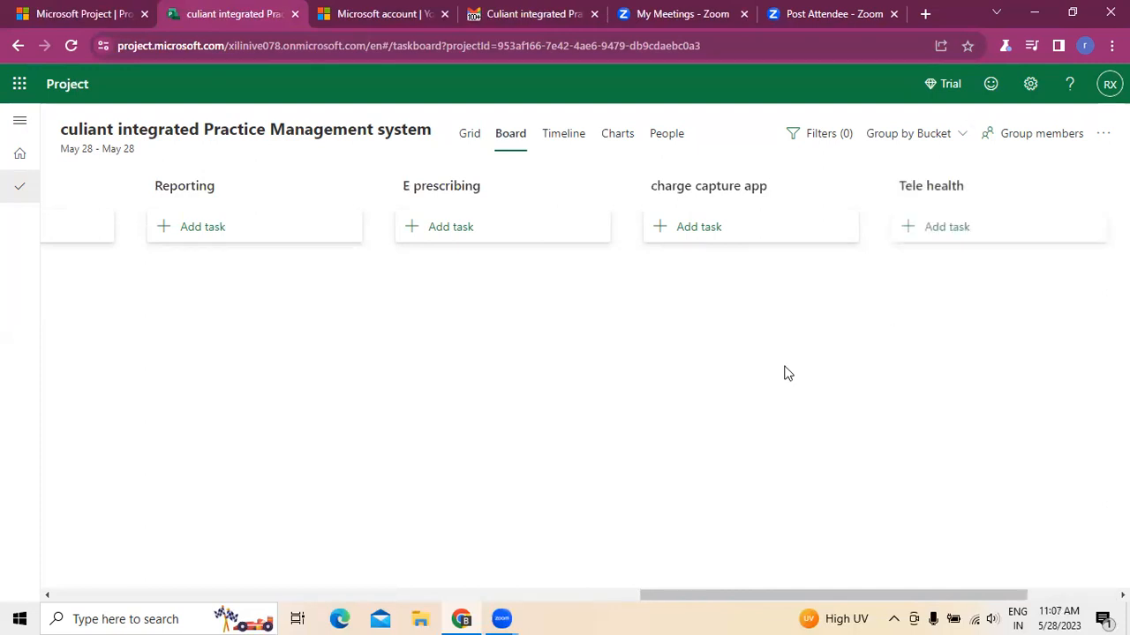
# - Review the email's Denial Management items and add a task named creating an account to the Denial Management bucket
pyautogui.moveTo(642, 597)
pyautogui.mouseDown()
pyautogui.moveTo(640, 609)
pyautogui.moveTo(348, 609)
pyautogui.moveTo(3, 554)
pyautogui.mouseUp()
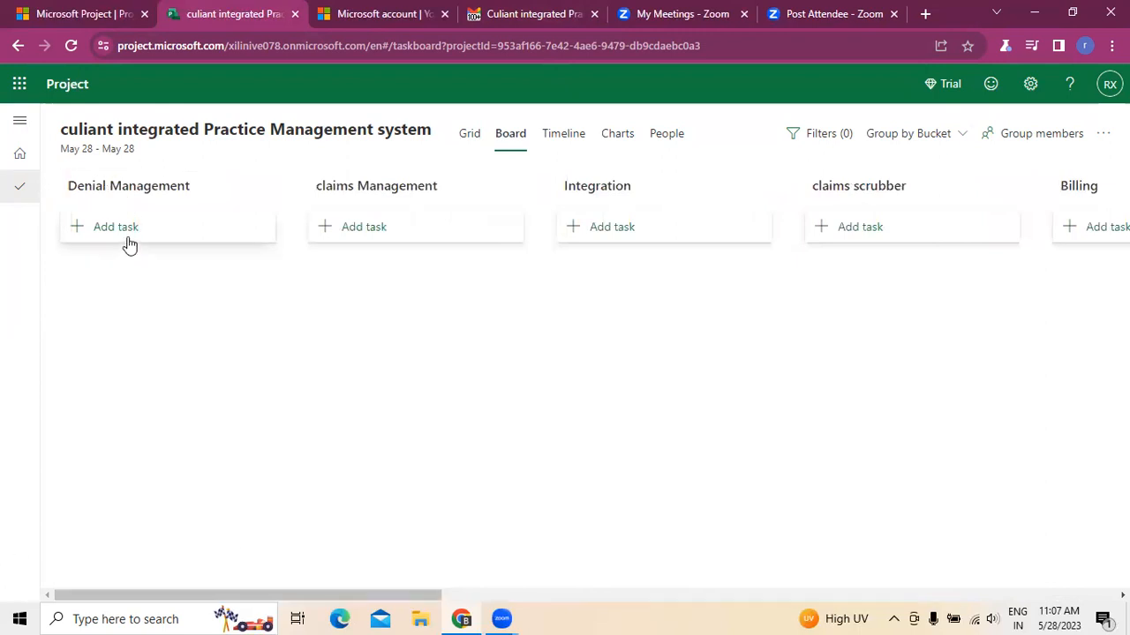
pyautogui.click(537, 18)
pyautogui.scroll(3, 461, 356)
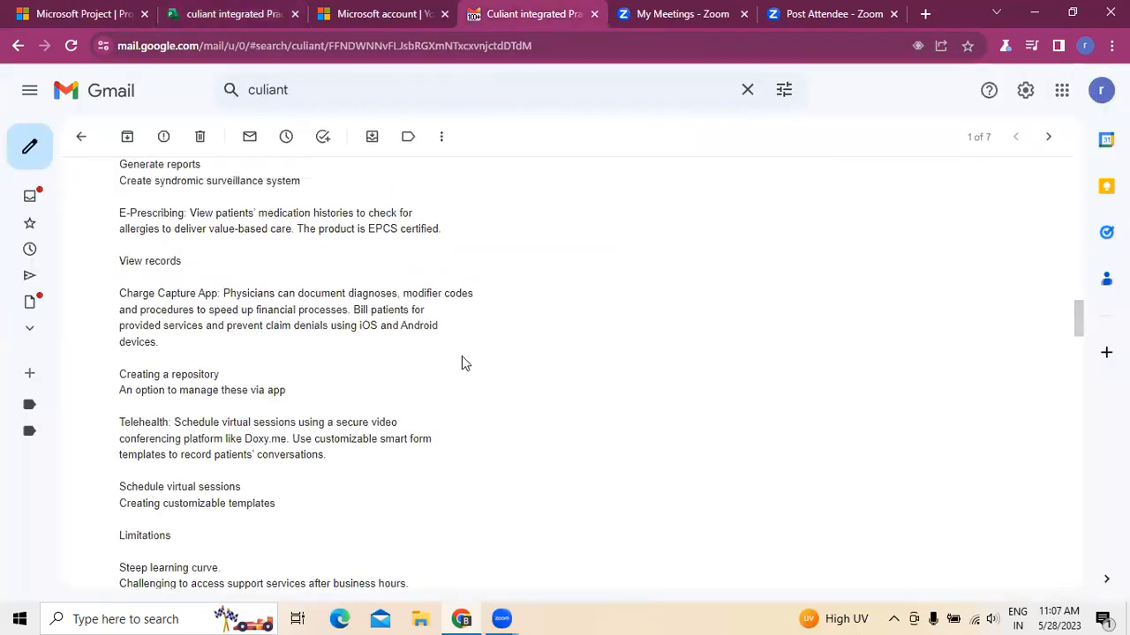
pyautogui.scroll(6, 179, 298)
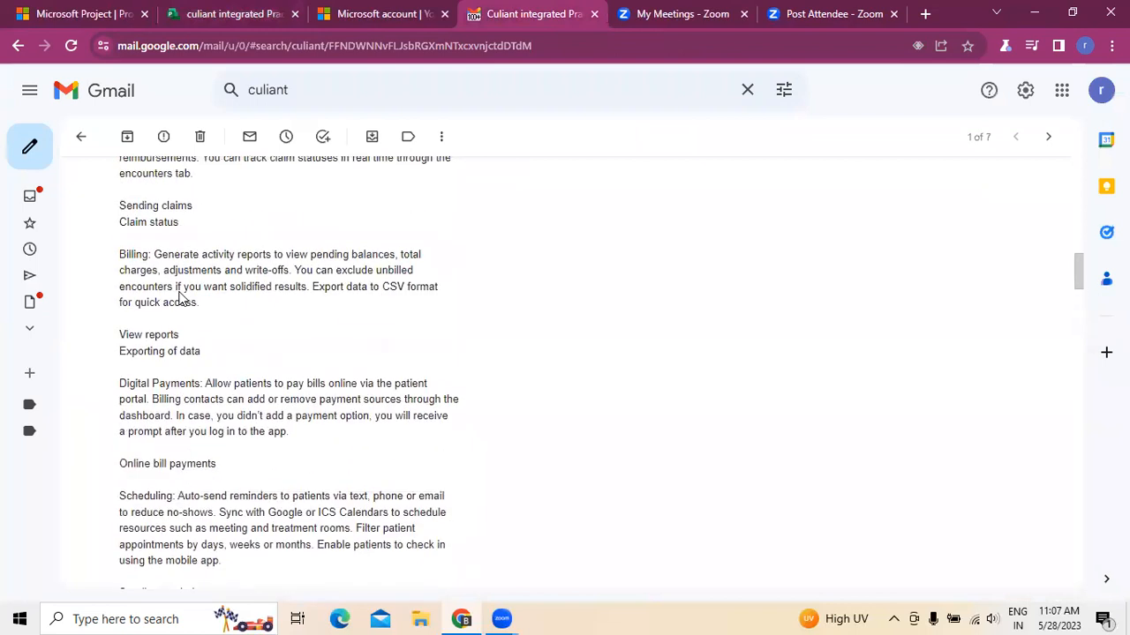
pyautogui.scroll(4, 181, 293)
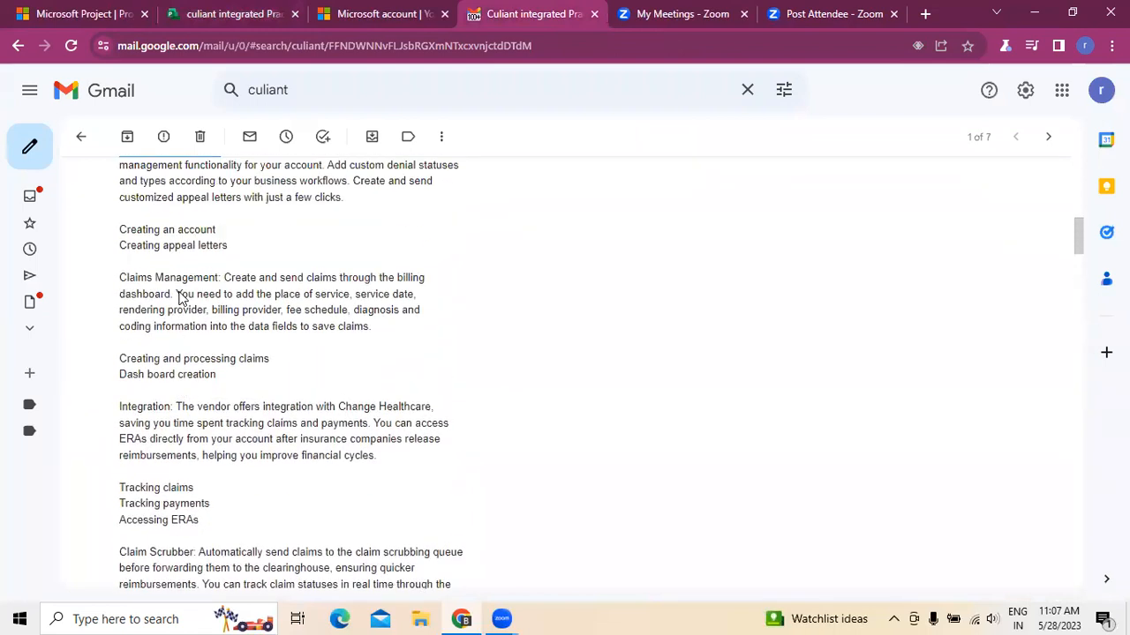
pyautogui.click(356, 424)
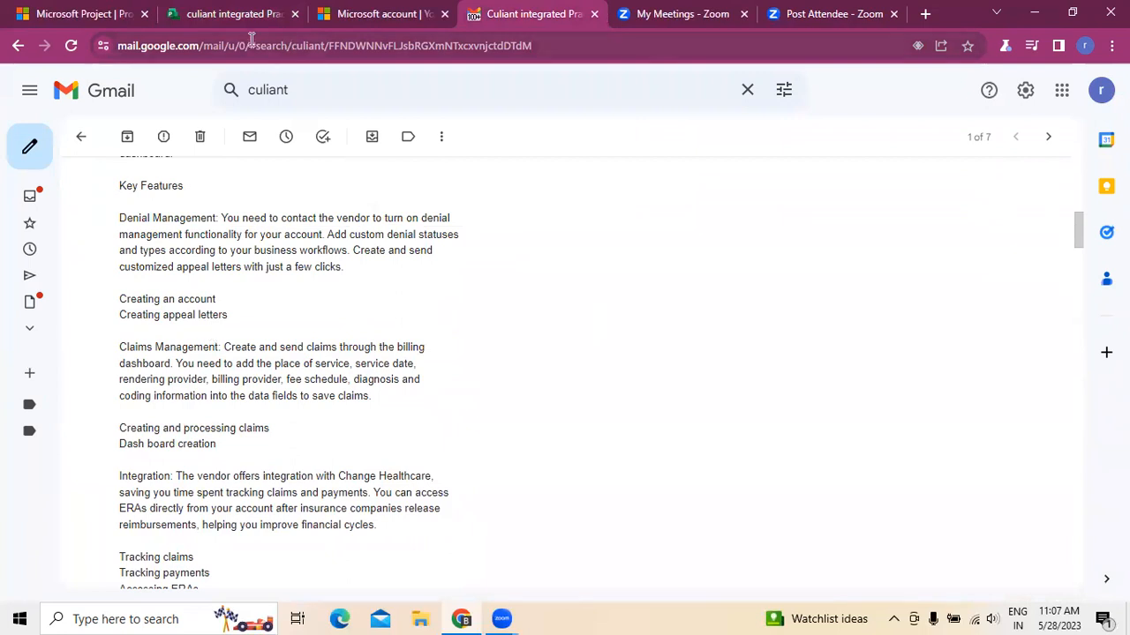
pyautogui.click(218, 24)
pyautogui.click(133, 224)
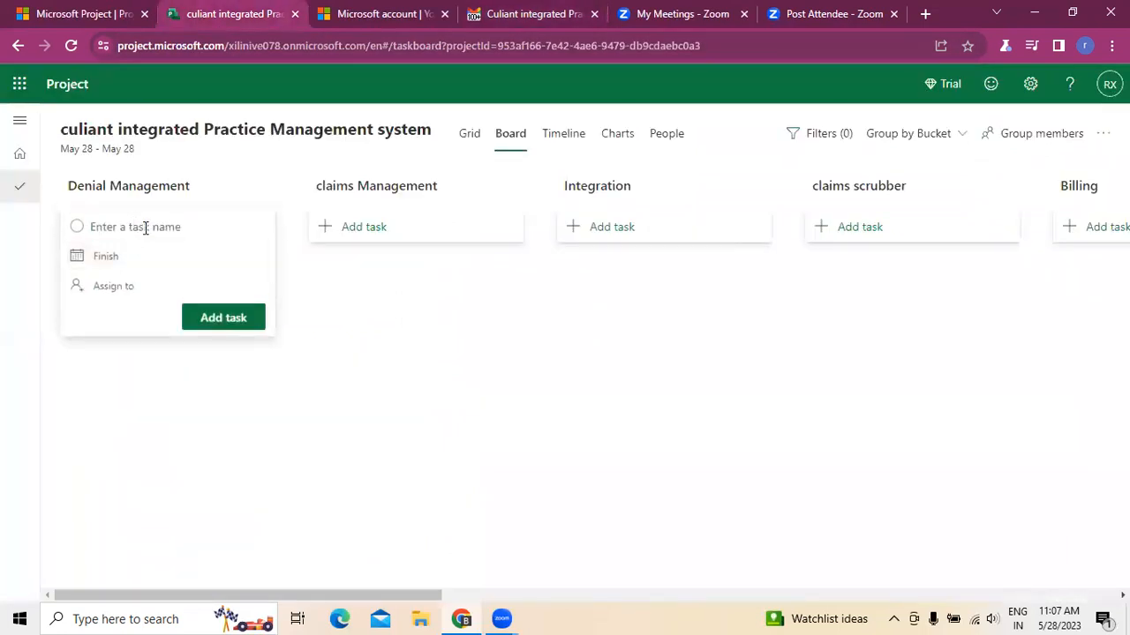
pyautogui.write('creating asnaccount')
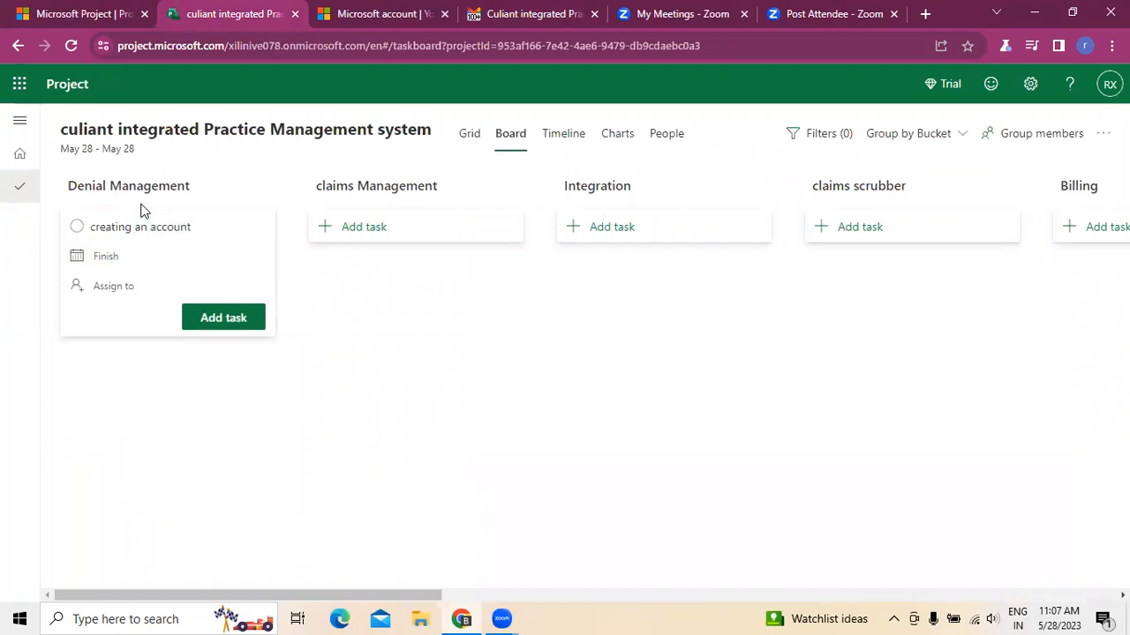
pyautogui.click(225, 316)
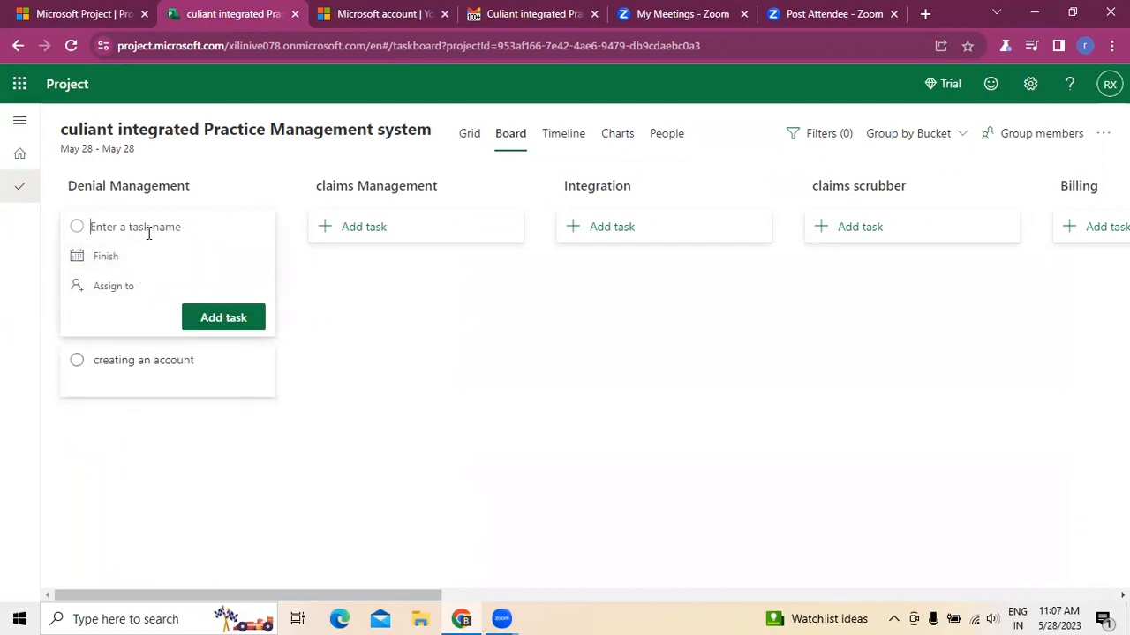
# - Add a second Denial Management task named Creating appeal Letters
pyautogui.write('Creating appeal Letters')
pyautogui.click(187, 322)
pyautogui.click(367, 411)
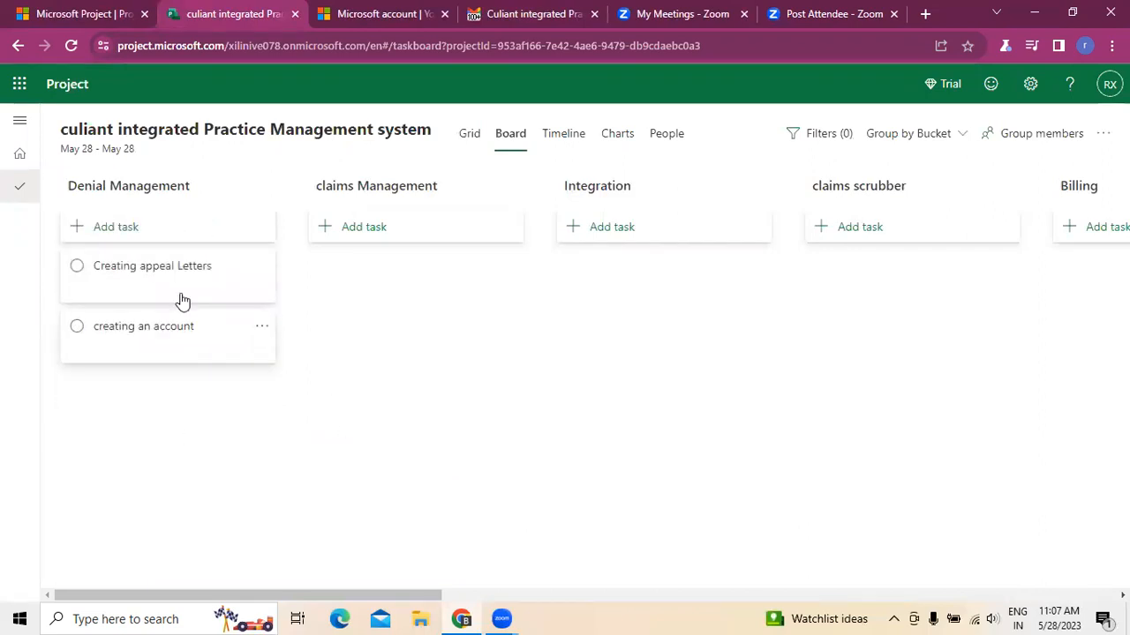
# - Check the email's Claims Management items and add a claims Management task named creating and processing claims
pyautogui.click(566, 25)
pyautogui.scroll(-3, 470, 383)
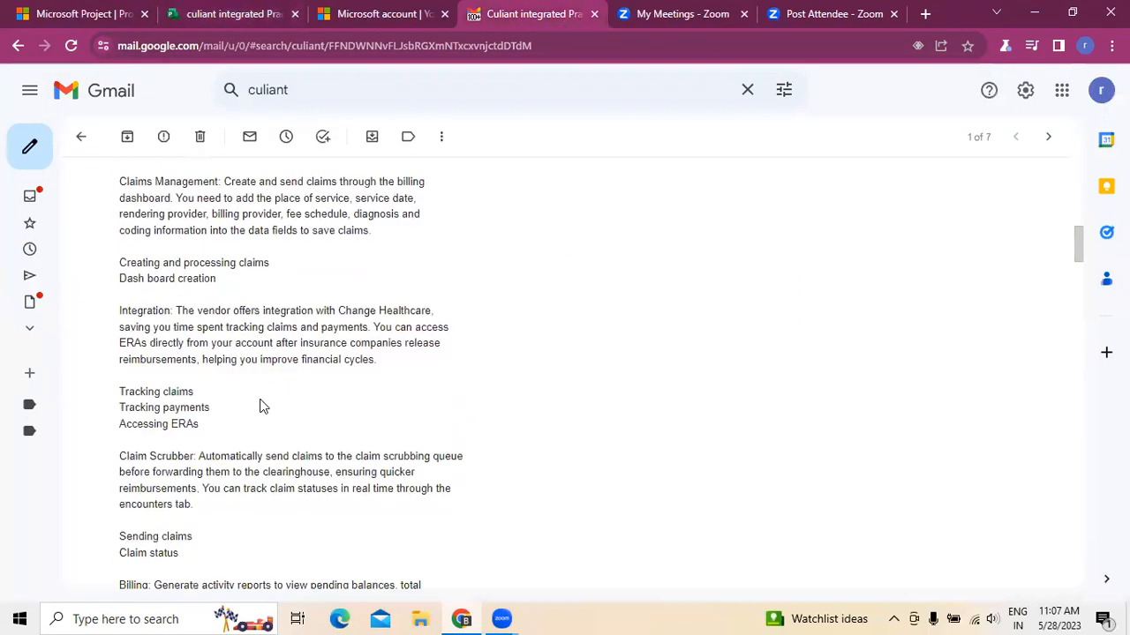
pyautogui.click(214, 15)
pyautogui.click(377, 227)
pyautogui.write('creating and')
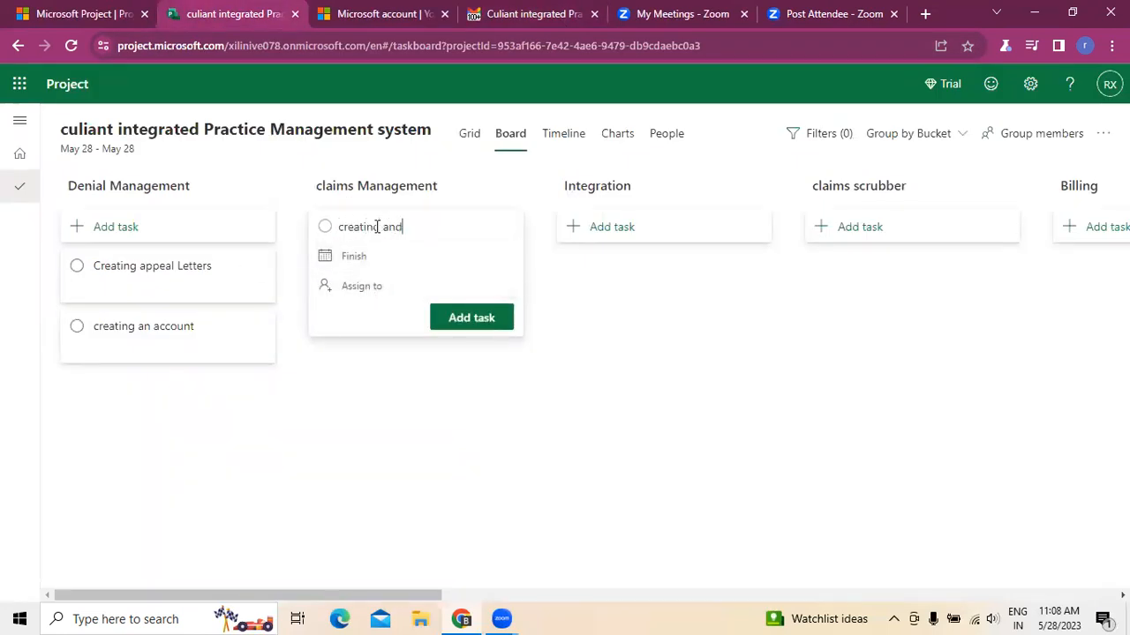
pyautogui.write(' processing claiom')
pyautogui.click(473, 327)
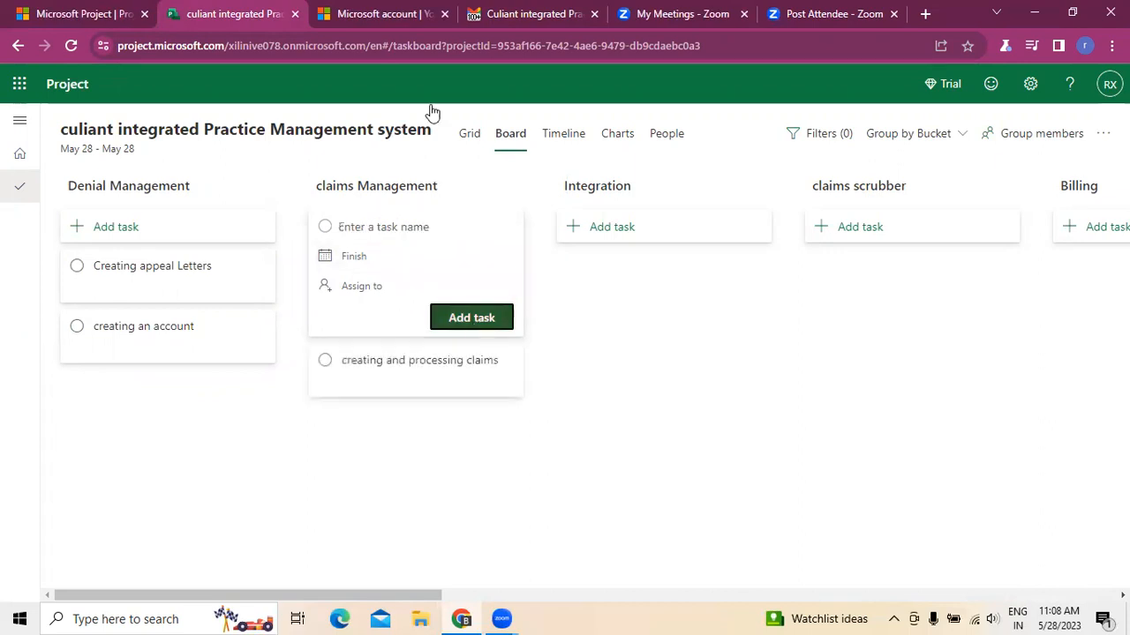
# - Add a claims Management task named Dash board creation
pyautogui.click(477, 11)
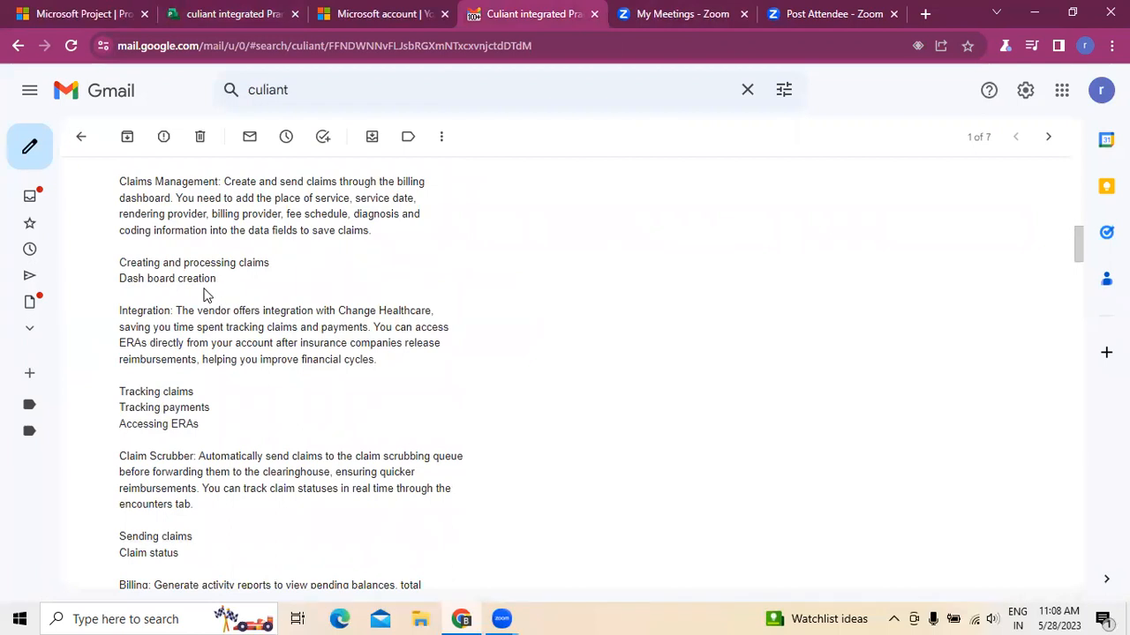
pyautogui.click(234, 13)
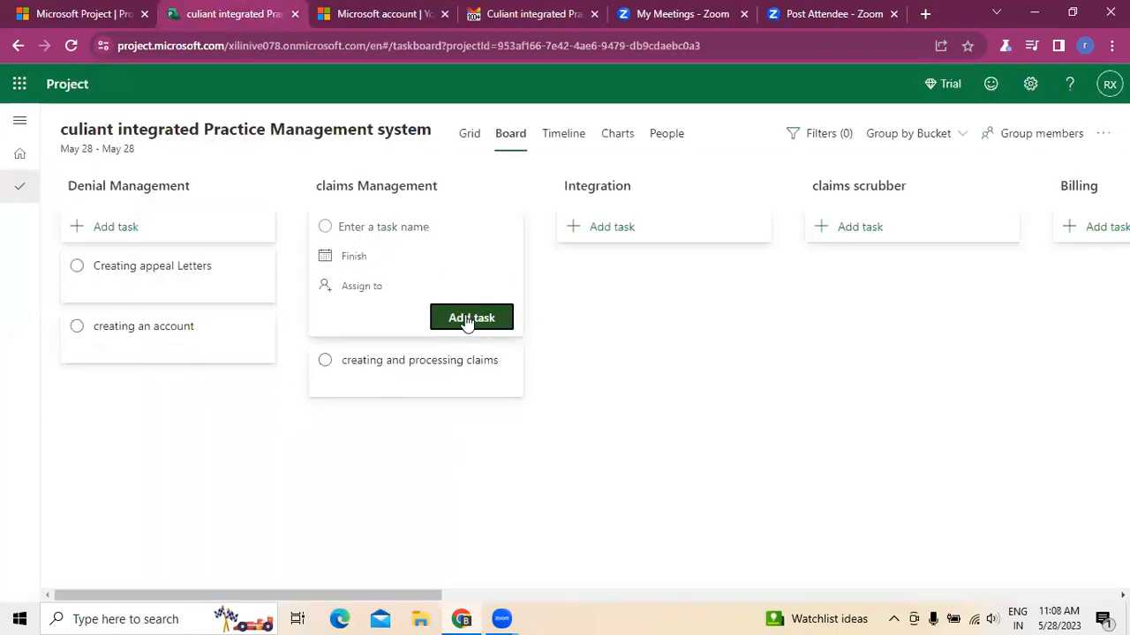
pyautogui.click(433, 226)
pyautogui.write('Da')
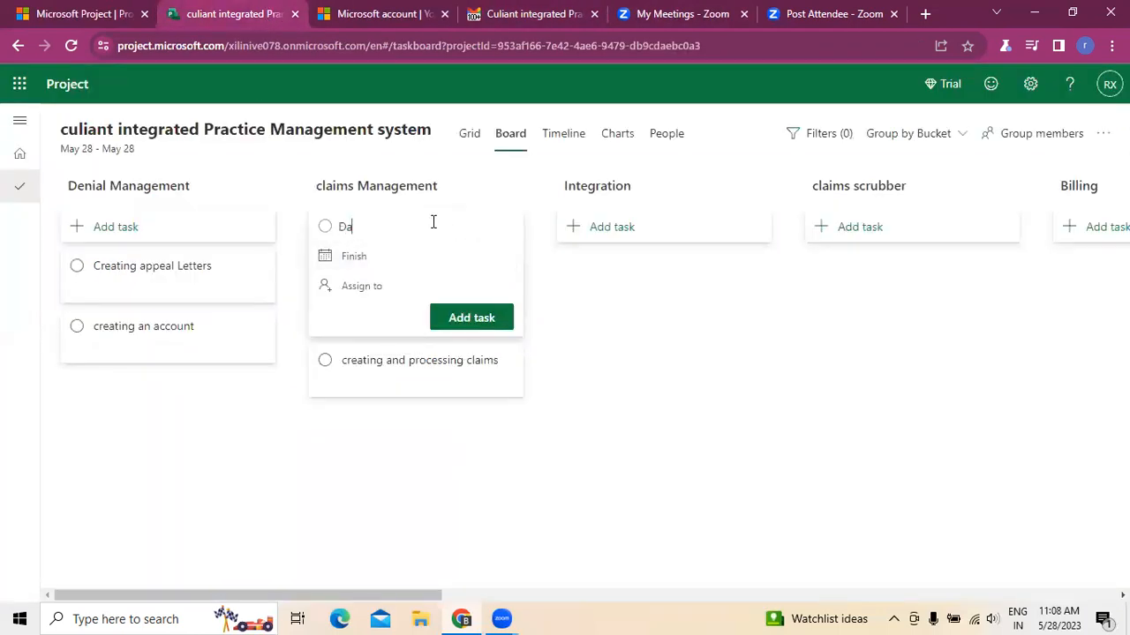
pyautogui.write('sh board creation')
pyautogui.click(448, 315)
pyautogui.click(592, 386)
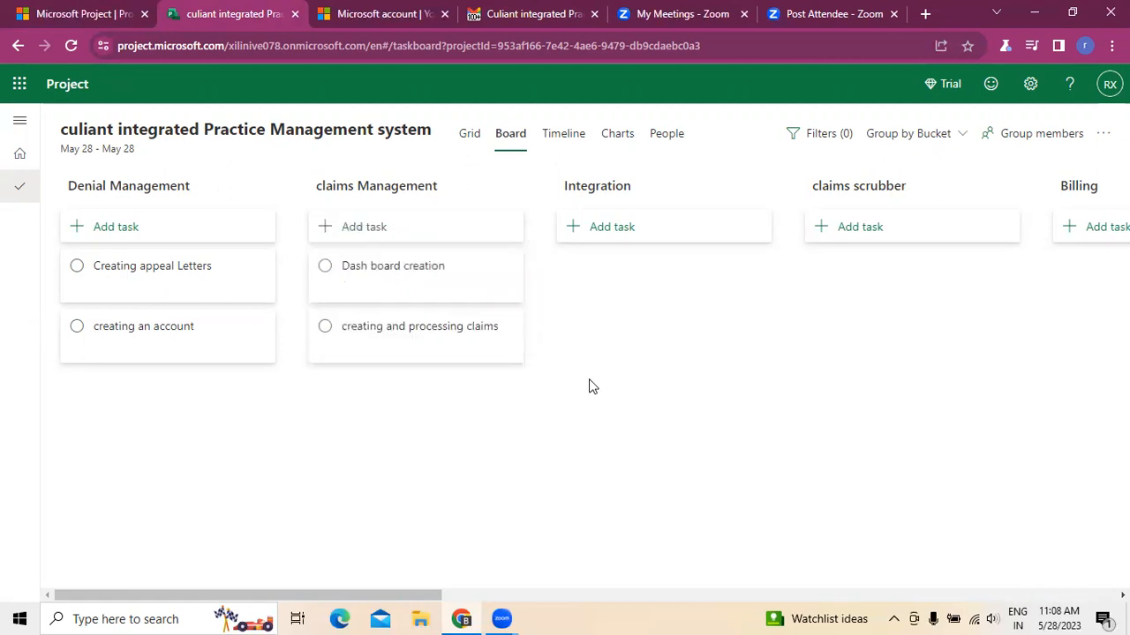
pyautogui.hscroll(10, 547, 577)
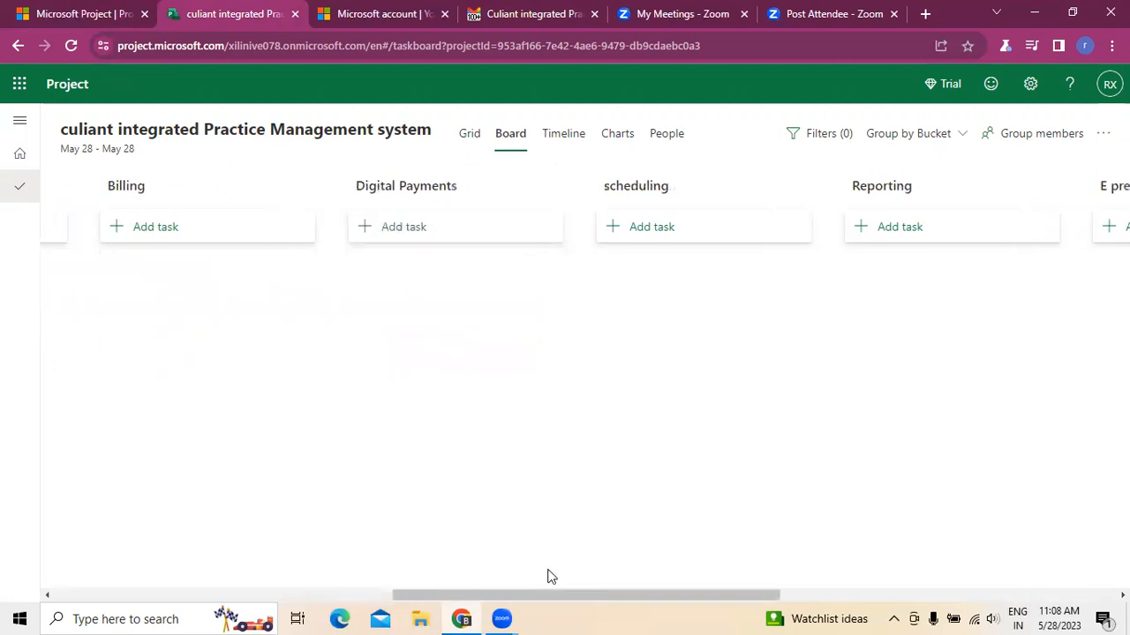
pyautogui.hscroll(-3, 70, 582)
pyautogui.hscroll(-12, 73, 584)
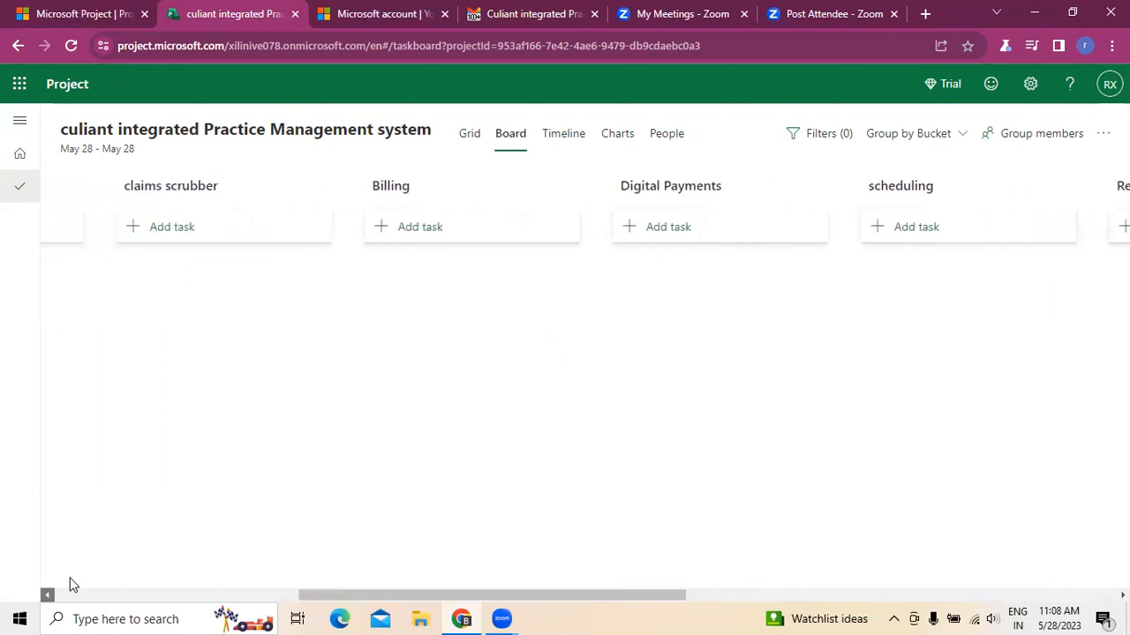
pyautogui.hscroll(-2, 71, 585)
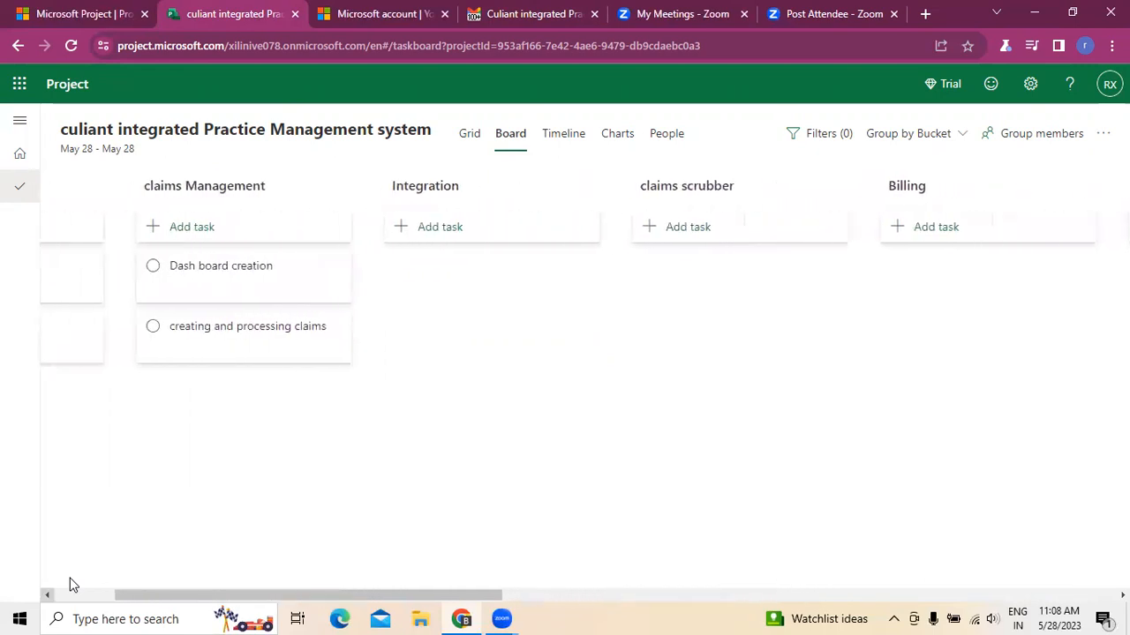
# - Check the email's Integration items and add an Integration task named Tracking claims
pyautogui.click(534, 15)
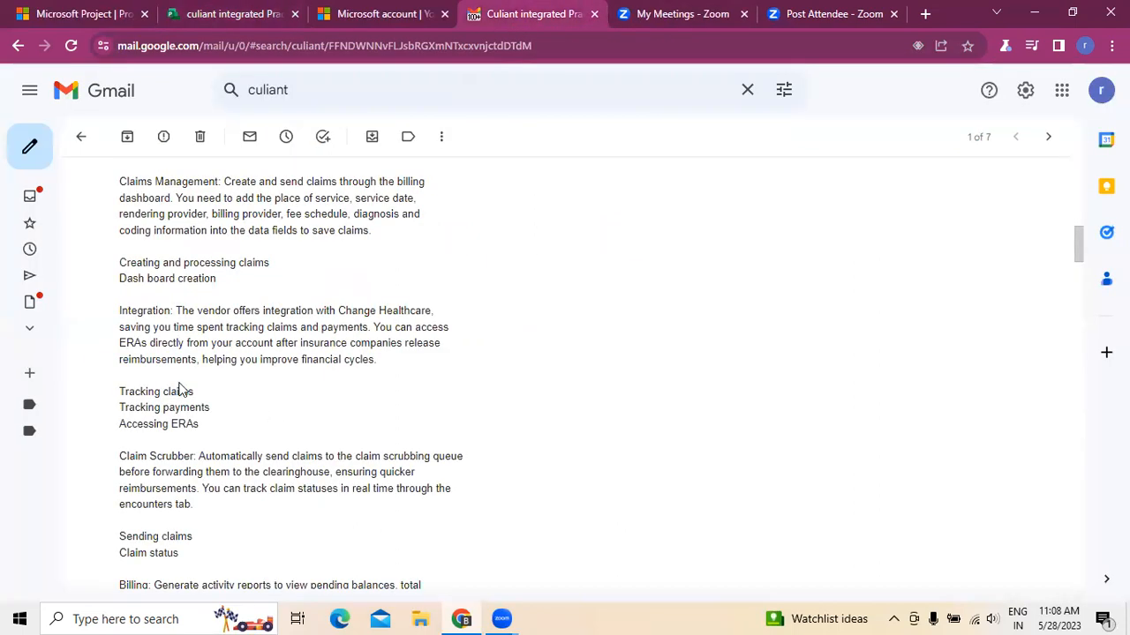
pyautogui.click(252, 14)
pyautogui.click(472, 229)
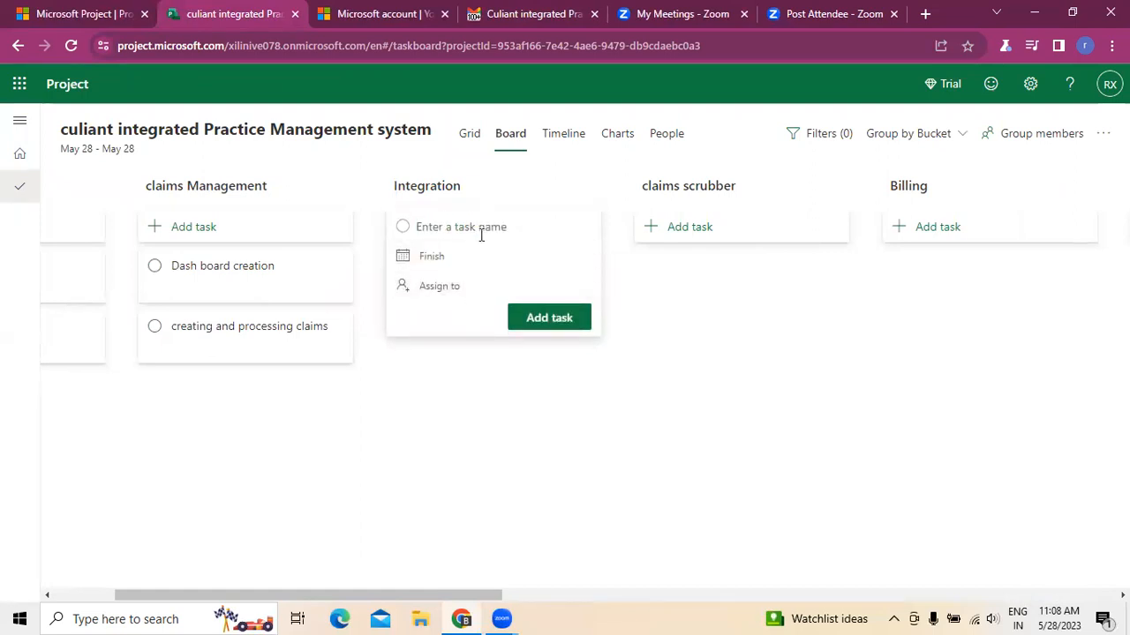
pyautogui.write('TRacking')
pyautogui.press('BackSpace')
pyautogui.press('BackSpace')
pyautogui.write('acking claims')
pyautogui.click(535, 313)
# - Add an Integration task named Tracking Payments
pyautogui.write('Tracking ')
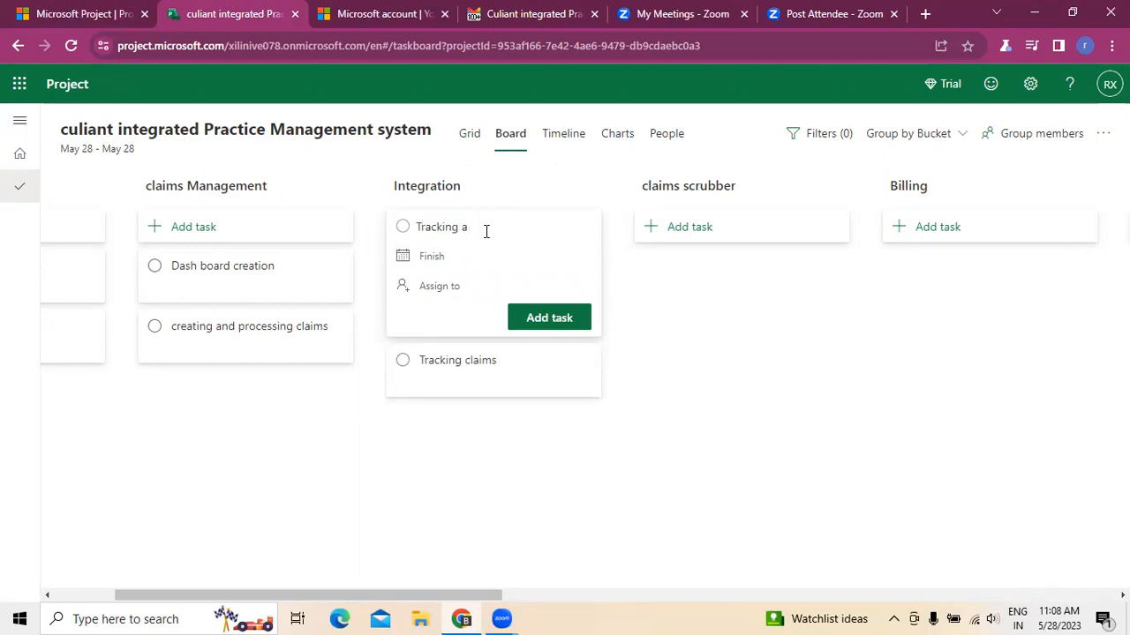
pyautogui.write('oAYMEN')
pyautogui.write('Payments')
pyautogui.click(532, 320)
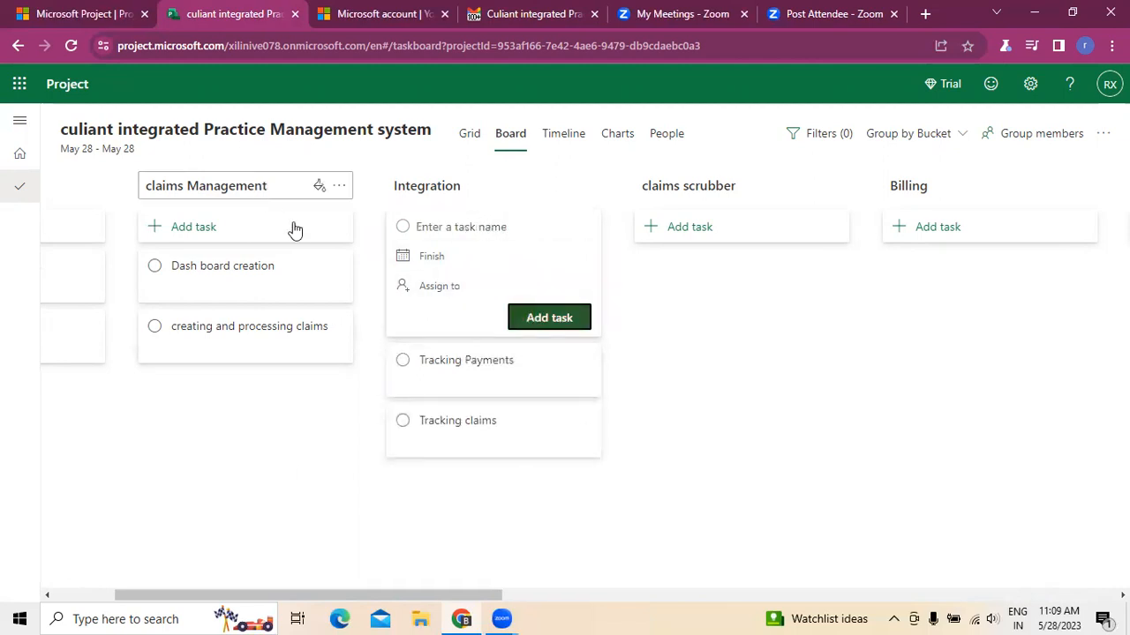
# - Review the email's Integration items again and add an Integration task named Accessing ERAs
pyautogui.click(484, 10)
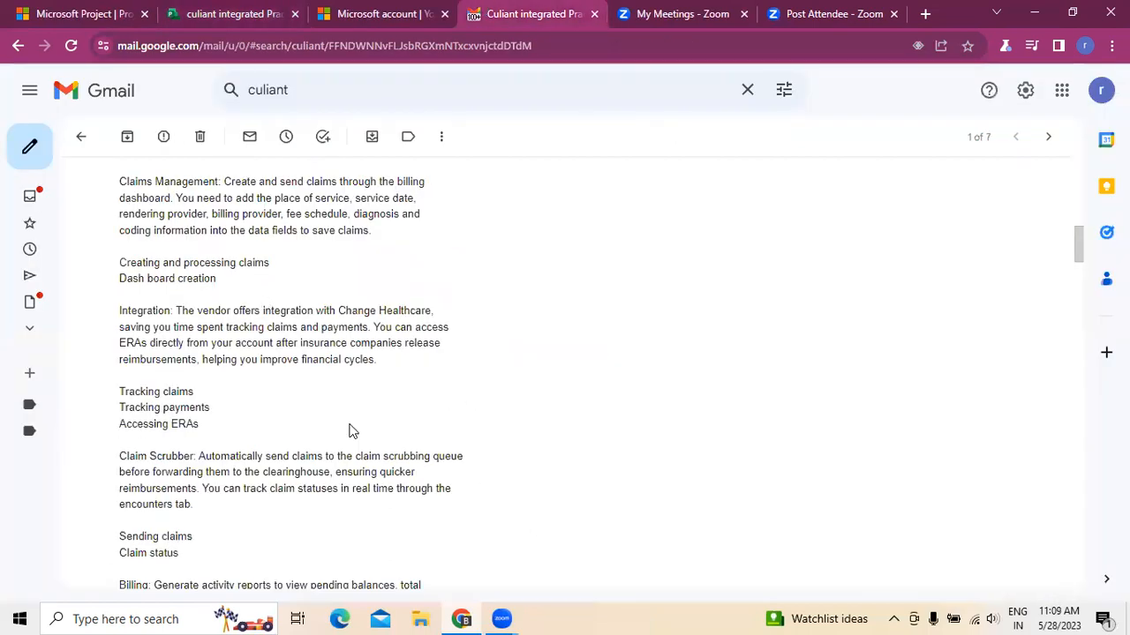
pyautogui.scroll(-1, 520, 391)
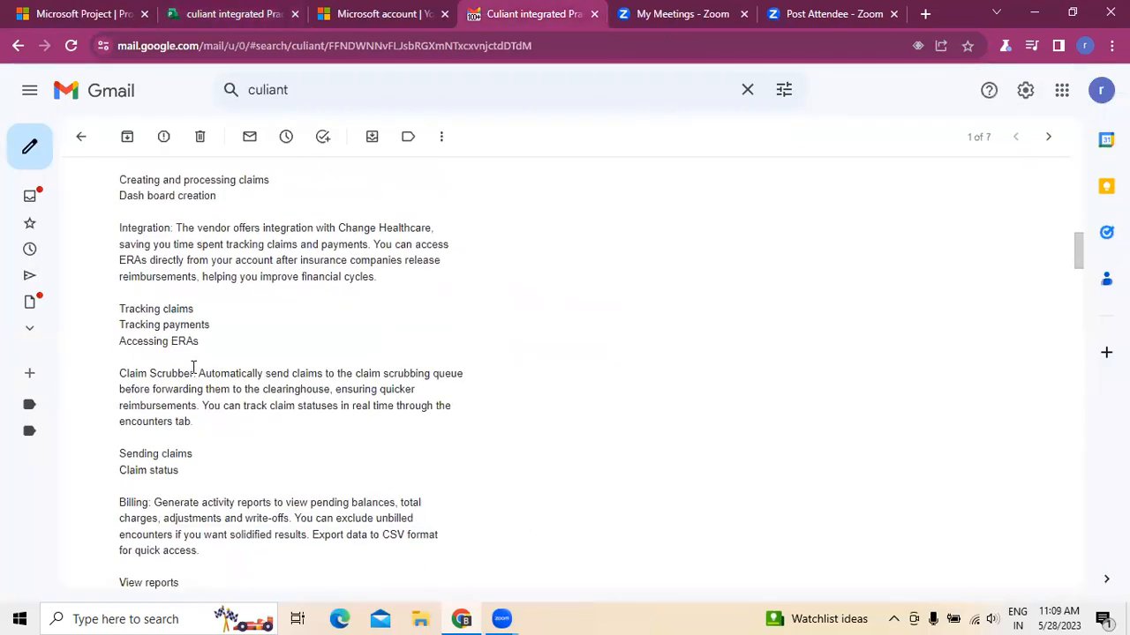
pyautogui.click(228, 14)
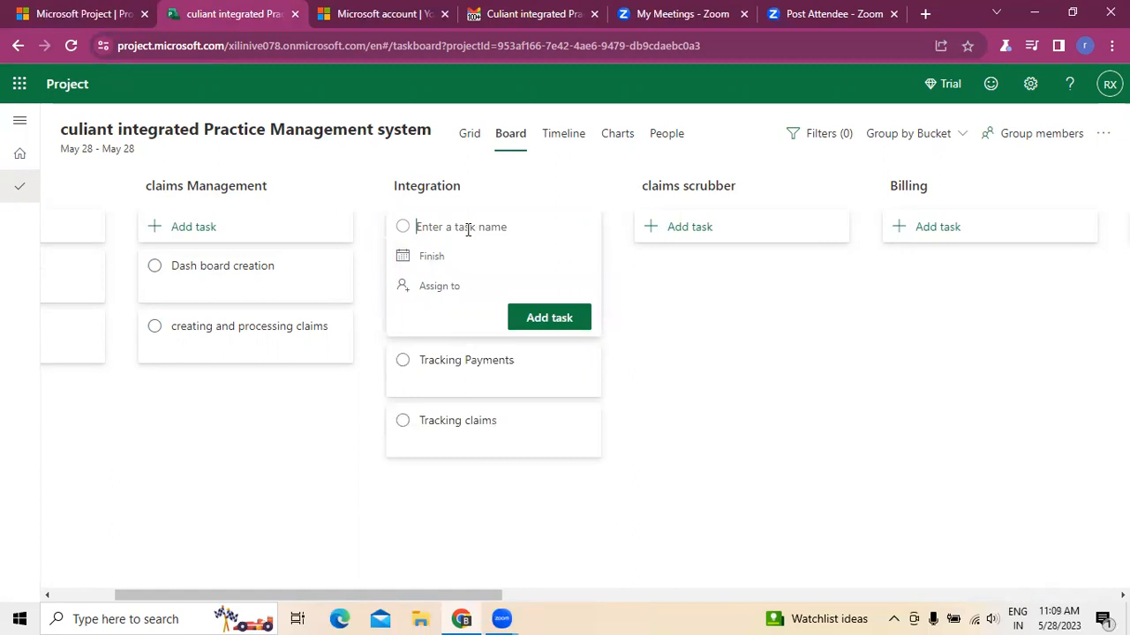
pyautogui.write('Accessing ERAs')
pyautogui.click(540, 320)
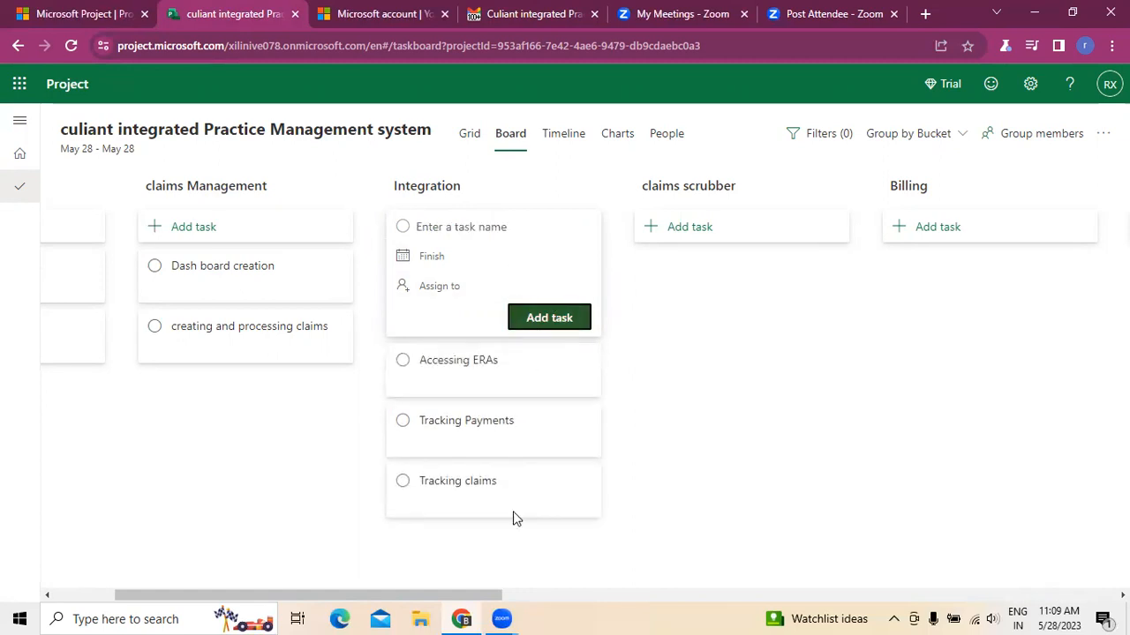
# - Check the email's Claim Scrubber items and add a claims scrubber task named sending claims
pyautogui.click(597, 597)
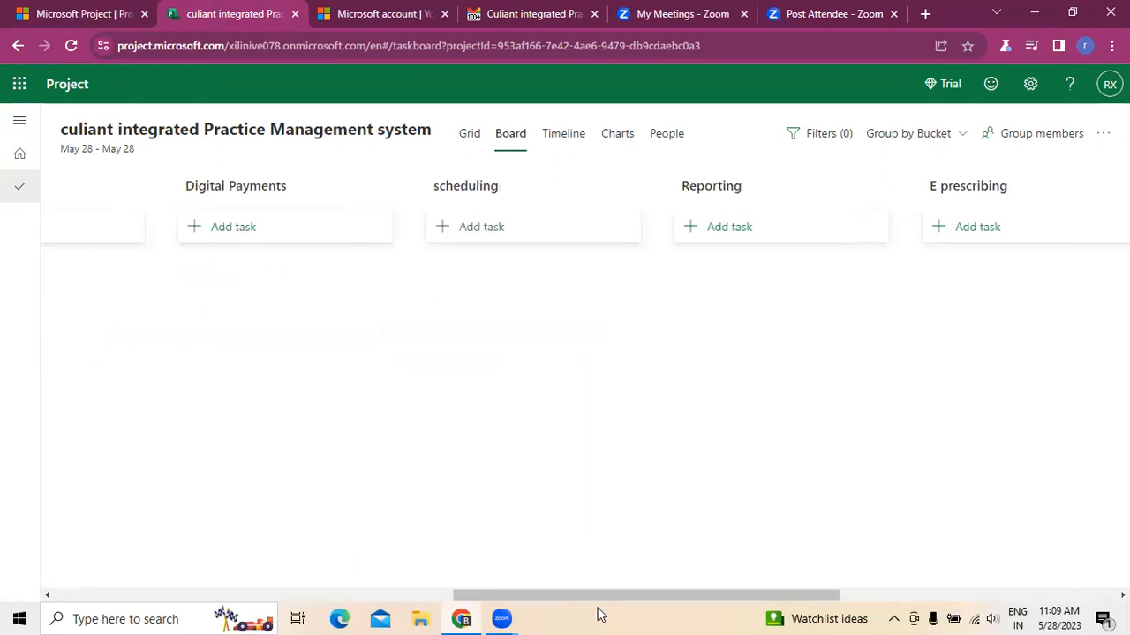
pyautogui.click(48, 596)
pyautogui.click(48, 596)
pyautogui.click(47, 595)
pyautogui.click(47, 596)
pyautogui.click(47, 596)
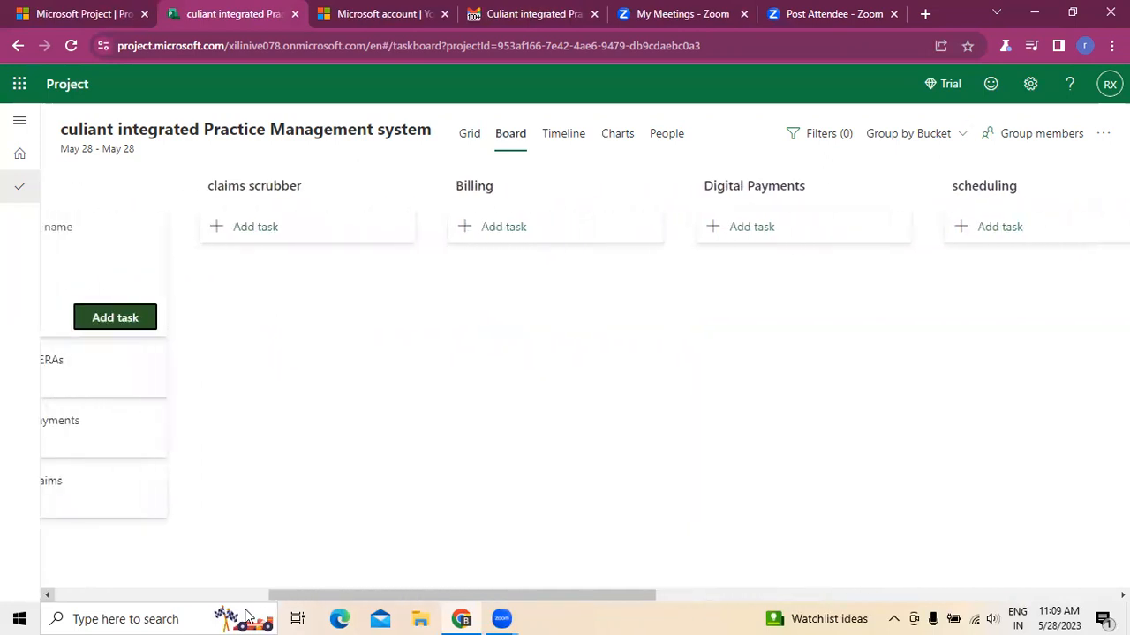
pyautogui.click(47, 595)
pyautogui.click(48, 596)
pyautogui.click(47, 596)
pyautogui.click(422, 301)
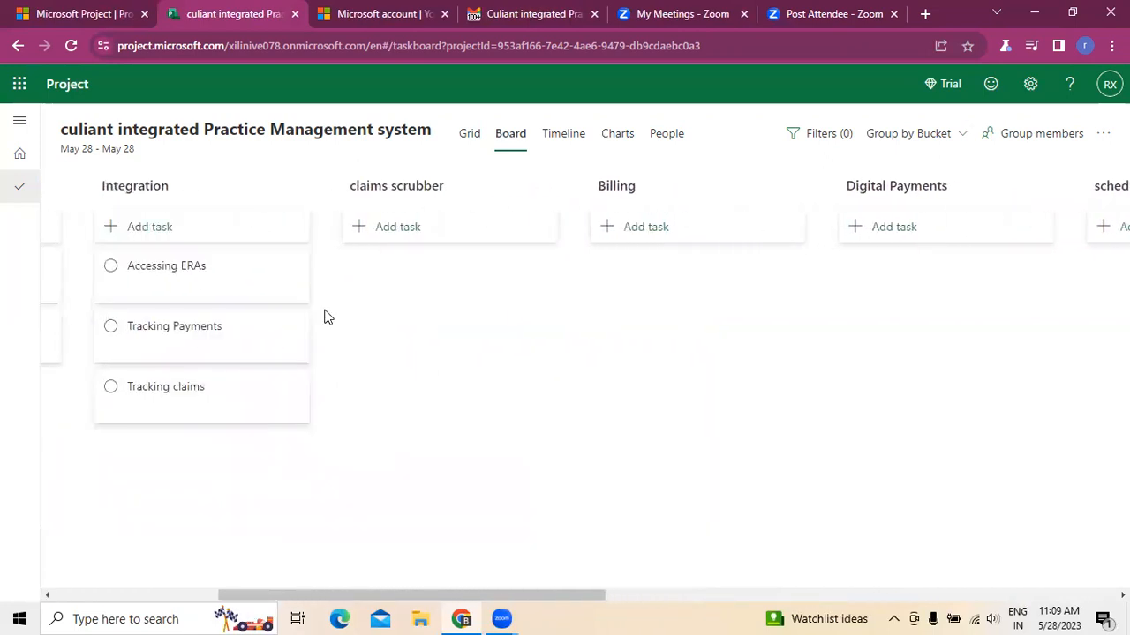
pyautogui.click(520, 22)
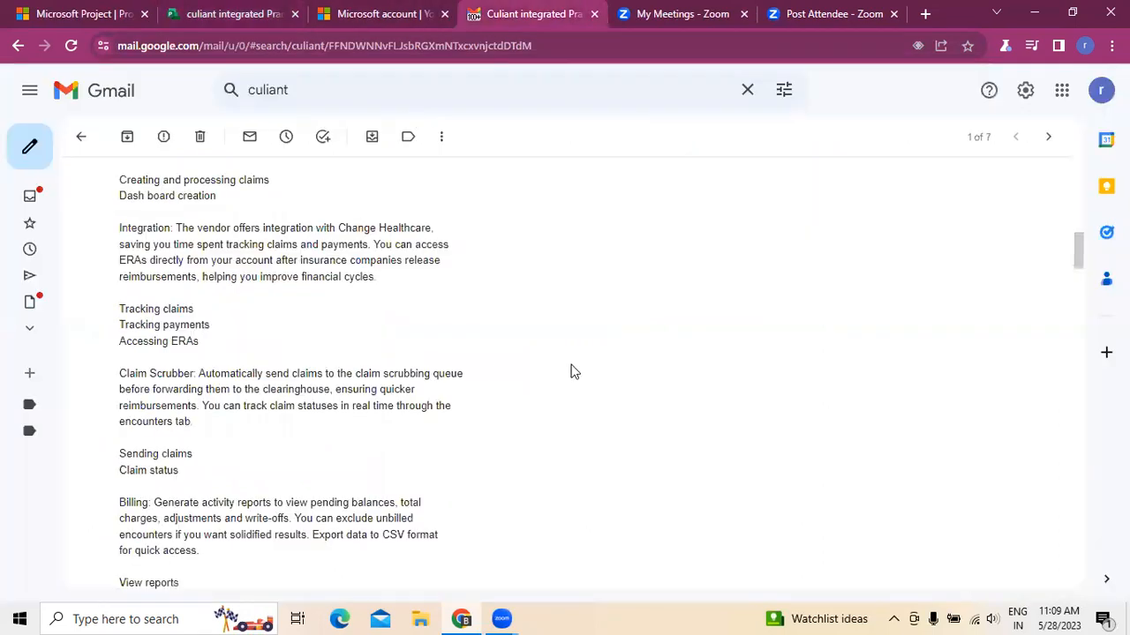
pyautogui.scroll(-2, 574, 372)
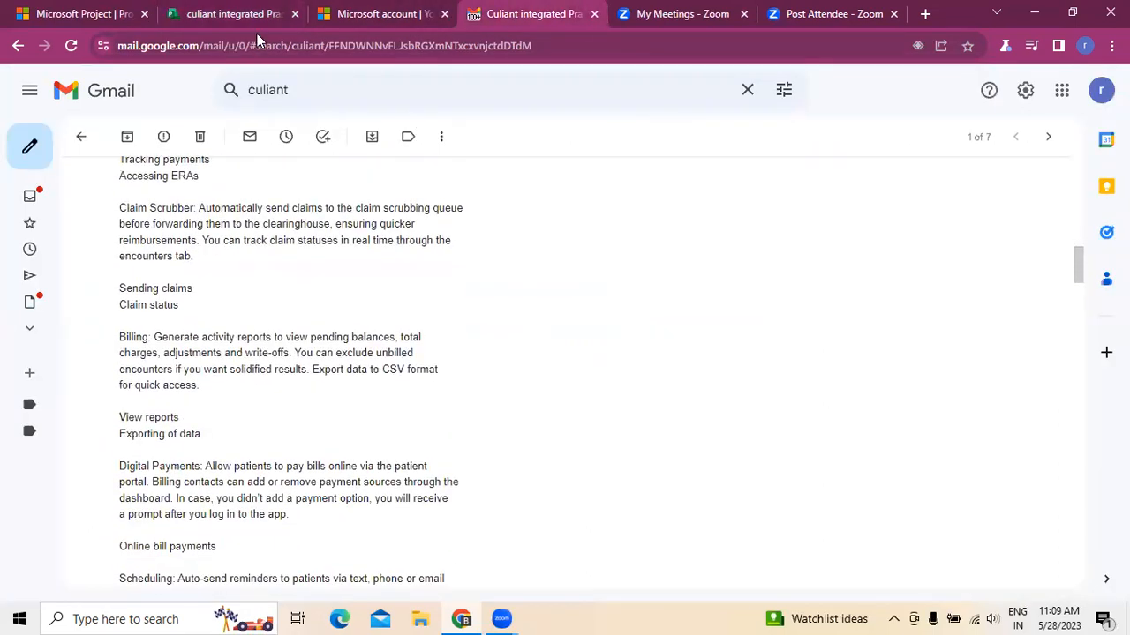
pyautogui.click(251, 15)
pyautogui.click(402, 226)
pyautogui.write('sending claims')
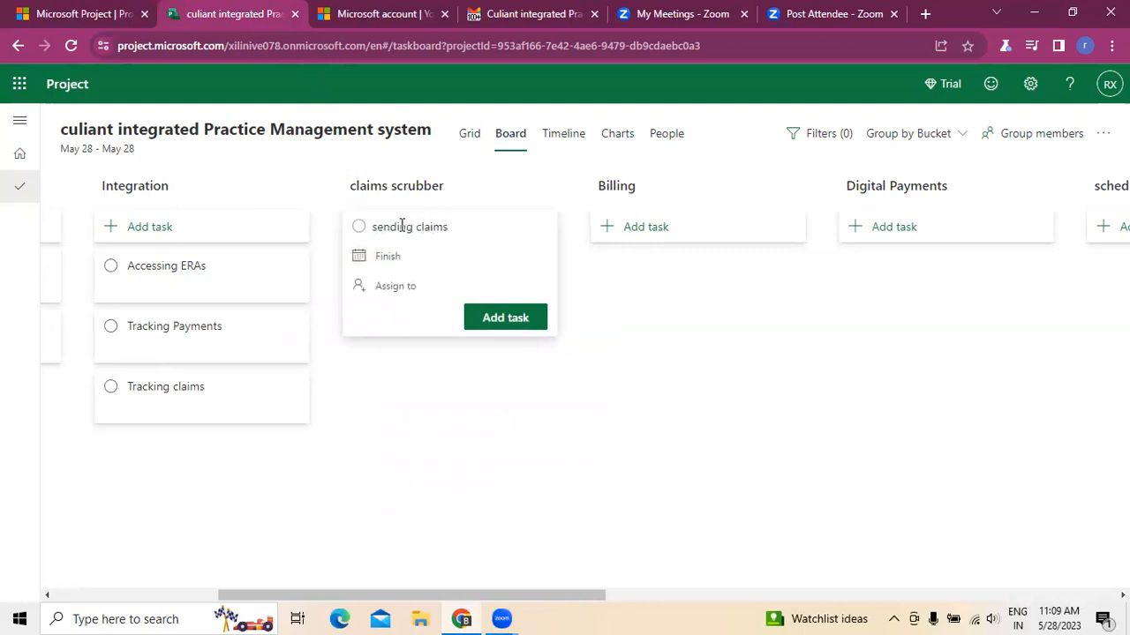
pyautogui.click(497, 317)
# - Add a claims scrubber task named claims status
pyautogui.write('claims status')
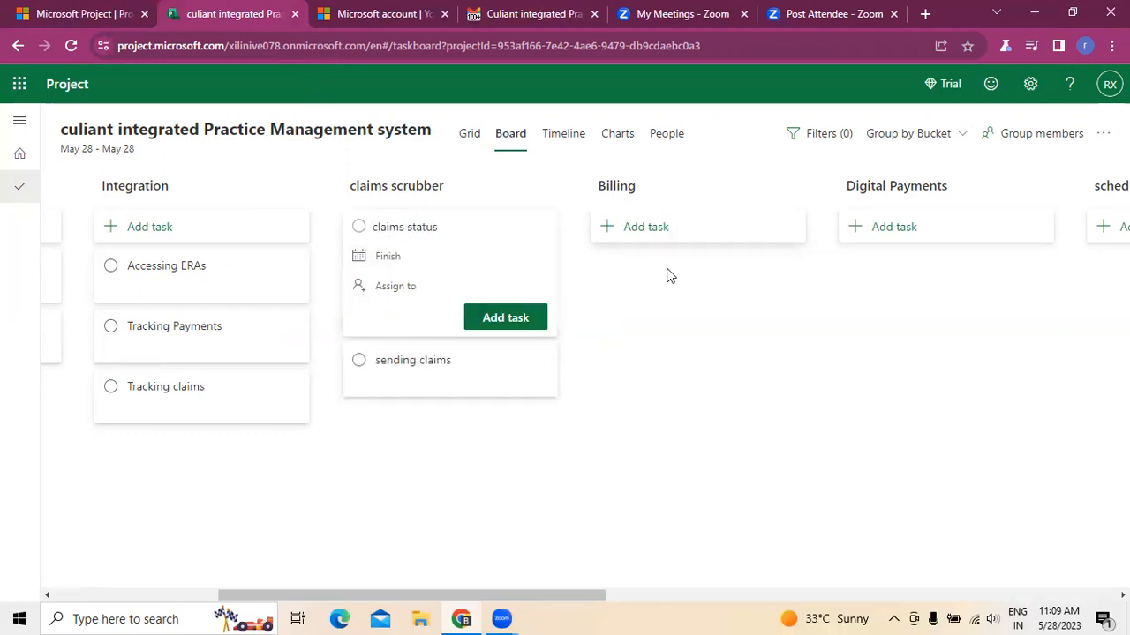
pyautogui.click(494, 319)
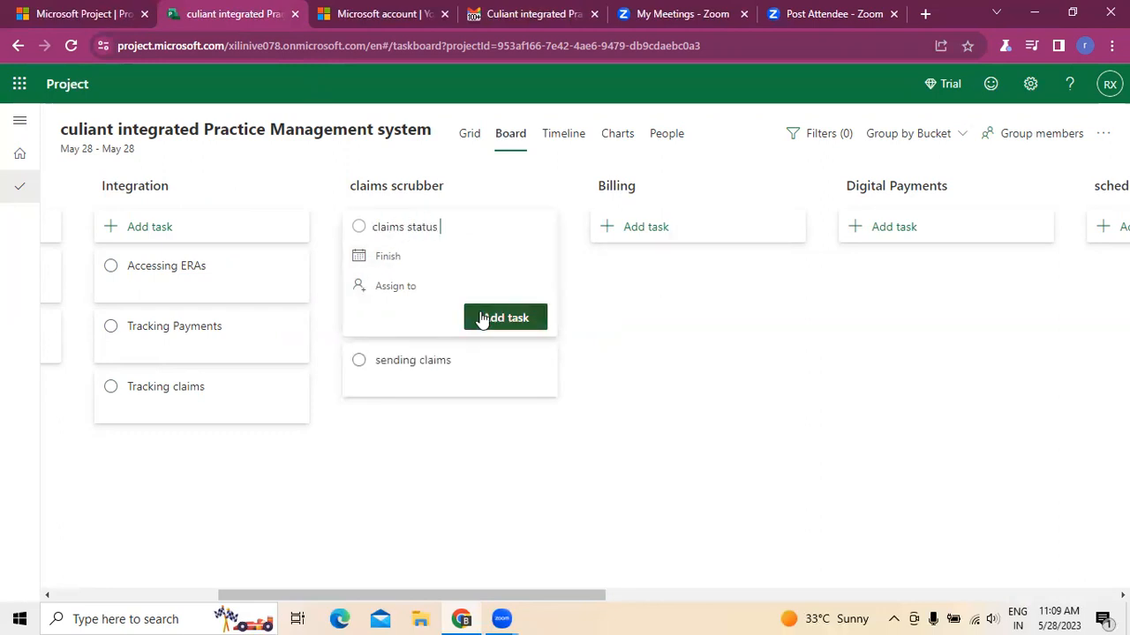
pyautogui.click(628, 383)
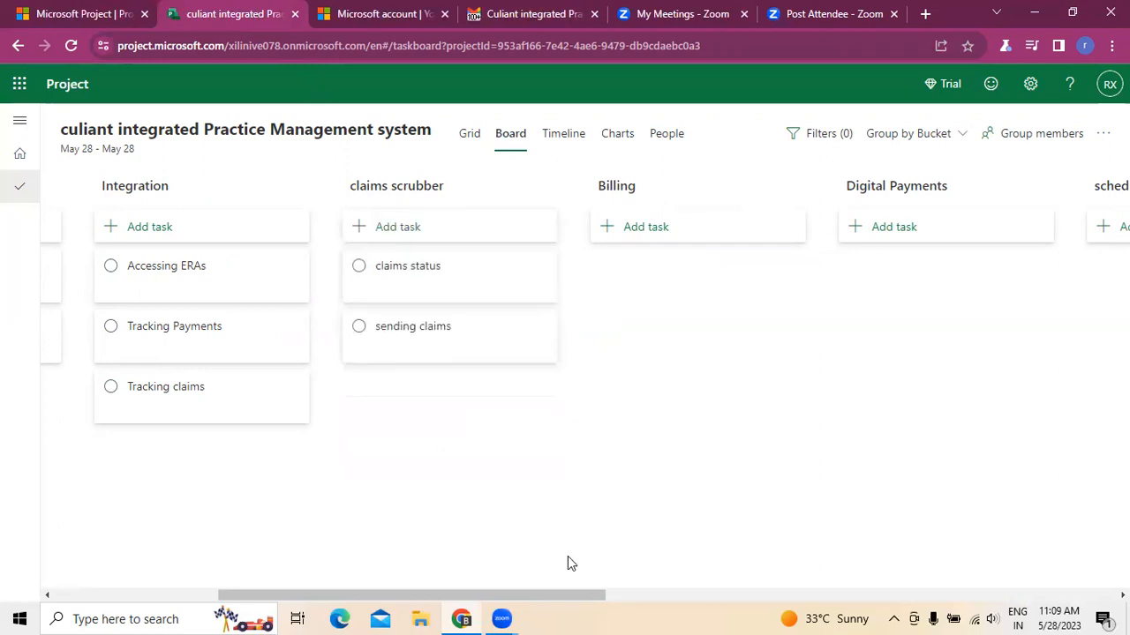
# - Check the email's Billing items and add a Billing task named view reports
pyautogui.click(534, 14)
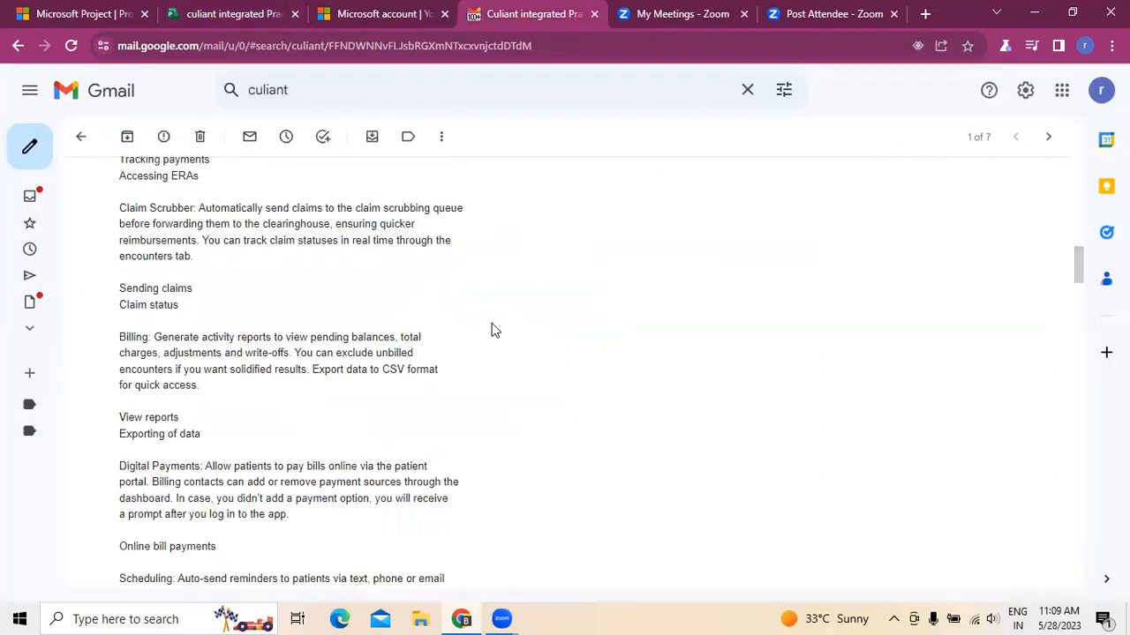
pyautogui.scroll(-1, 495, 330)
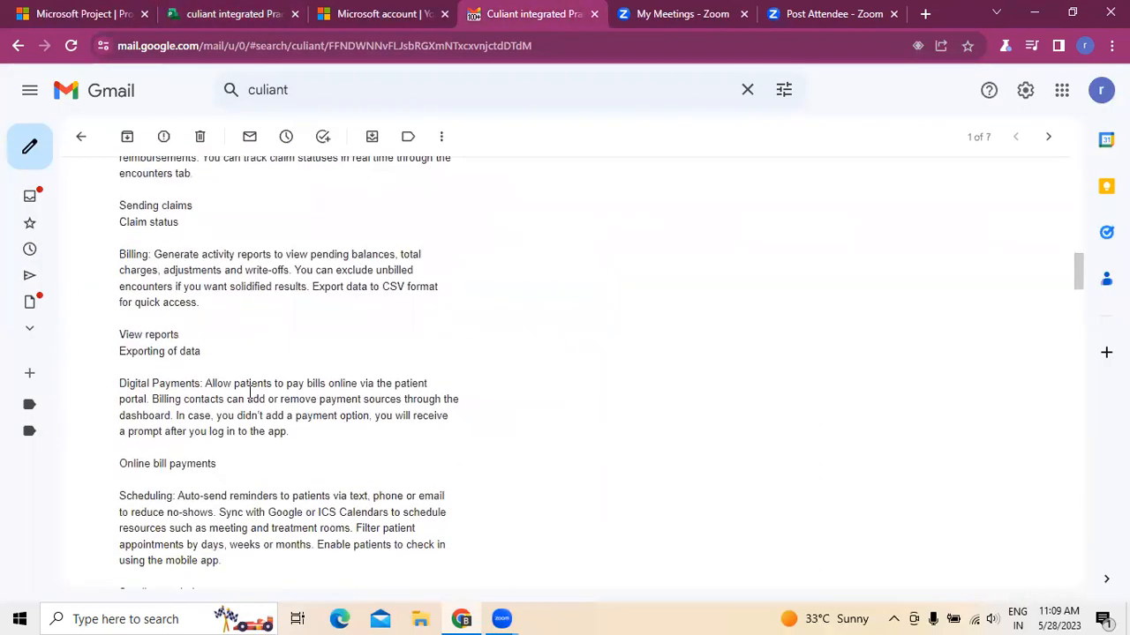
pyautogui.click(219, 23)
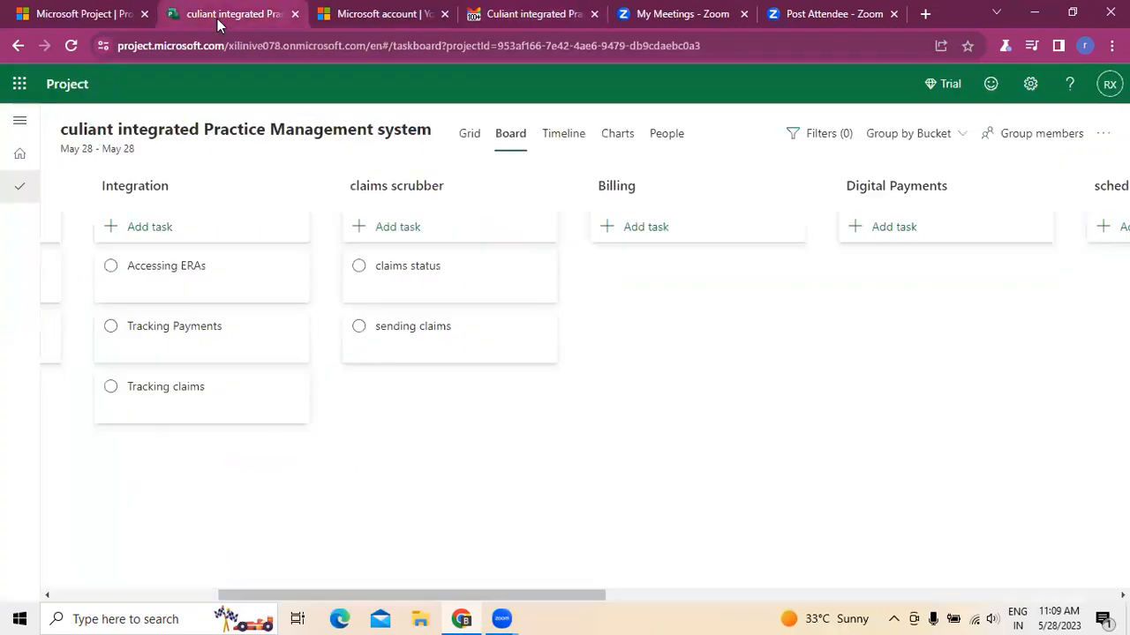
pyautogui.click(646, 231)
pyautogui.write('view reports')
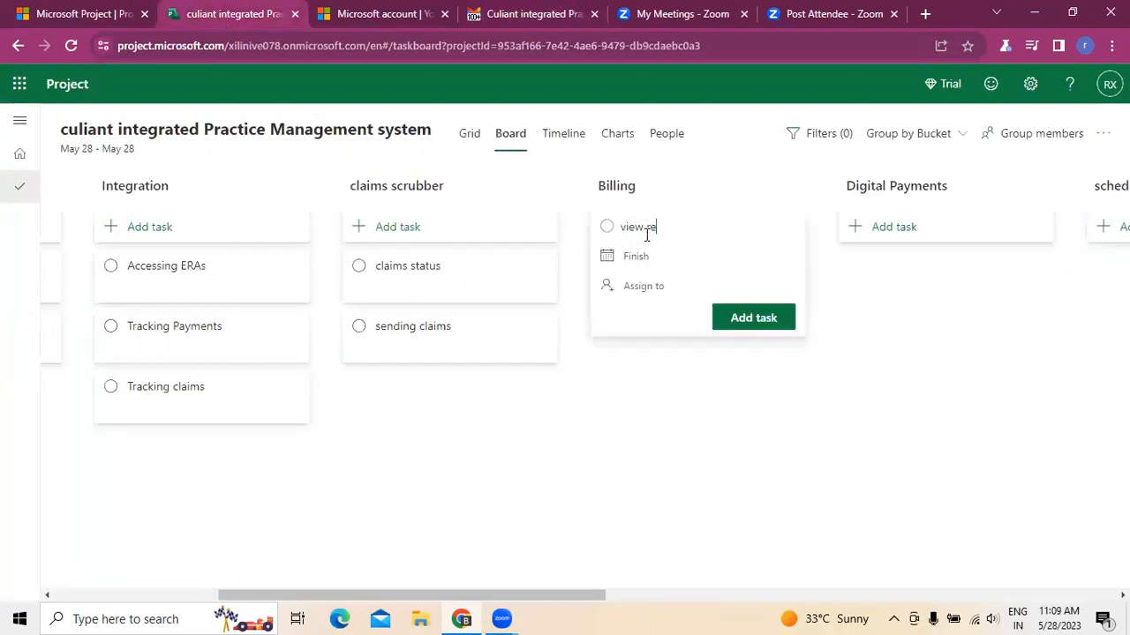
pyautogui.click(739, 318)
# - Add a Billing task named Exporting of data
pyautogui.write('Exporting of data')
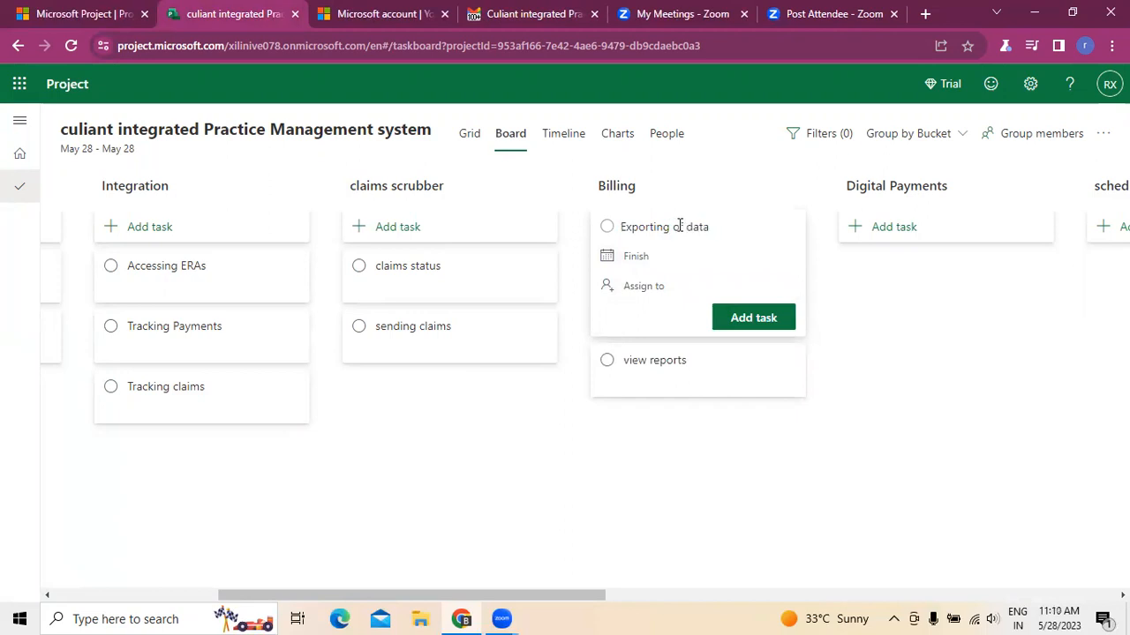
pyautogui.click(754, 317)
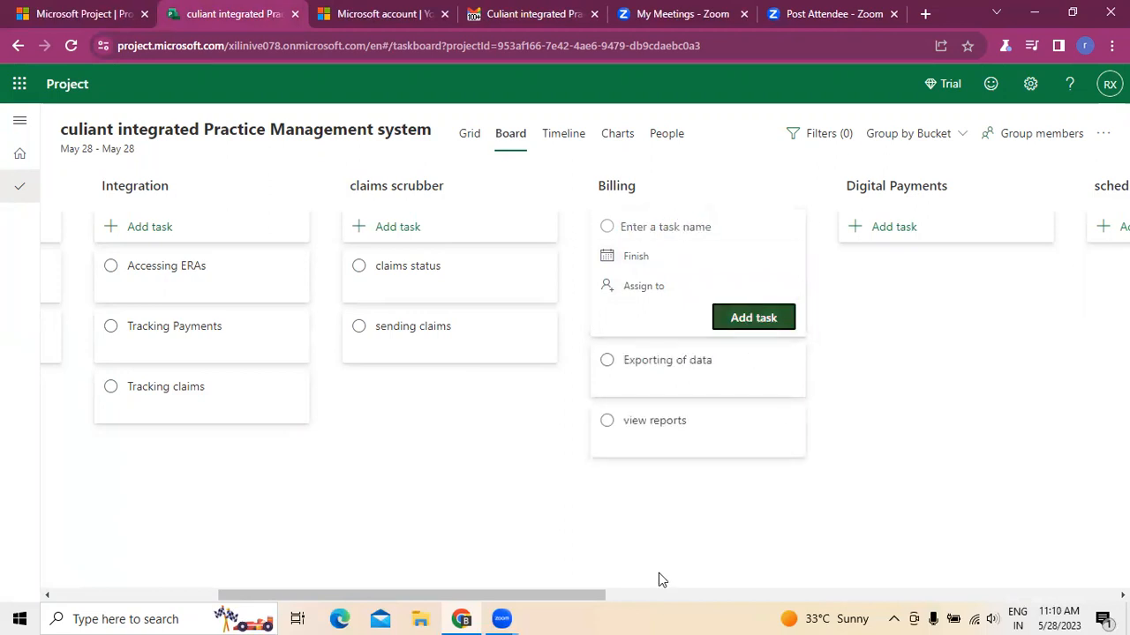
pyautogui.hscroll(3, 658, 572)
pyautogui.click(680, 436)
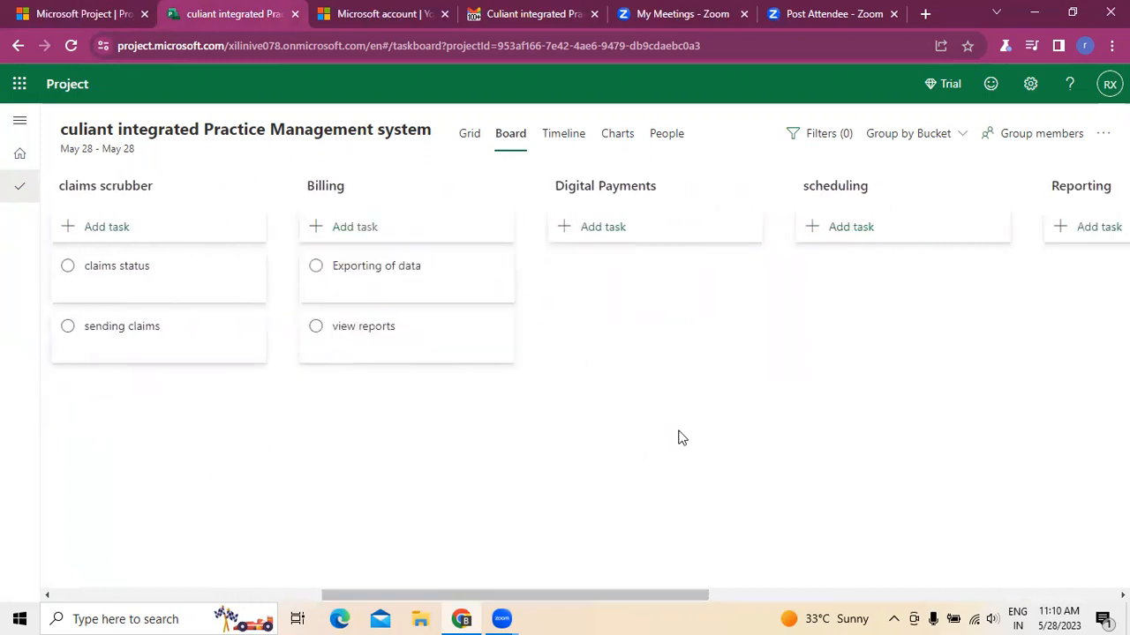
# - Check the email's Digital Payments items and add a Digital Payments task named online bill payments
pyautogui.click(548, 27)
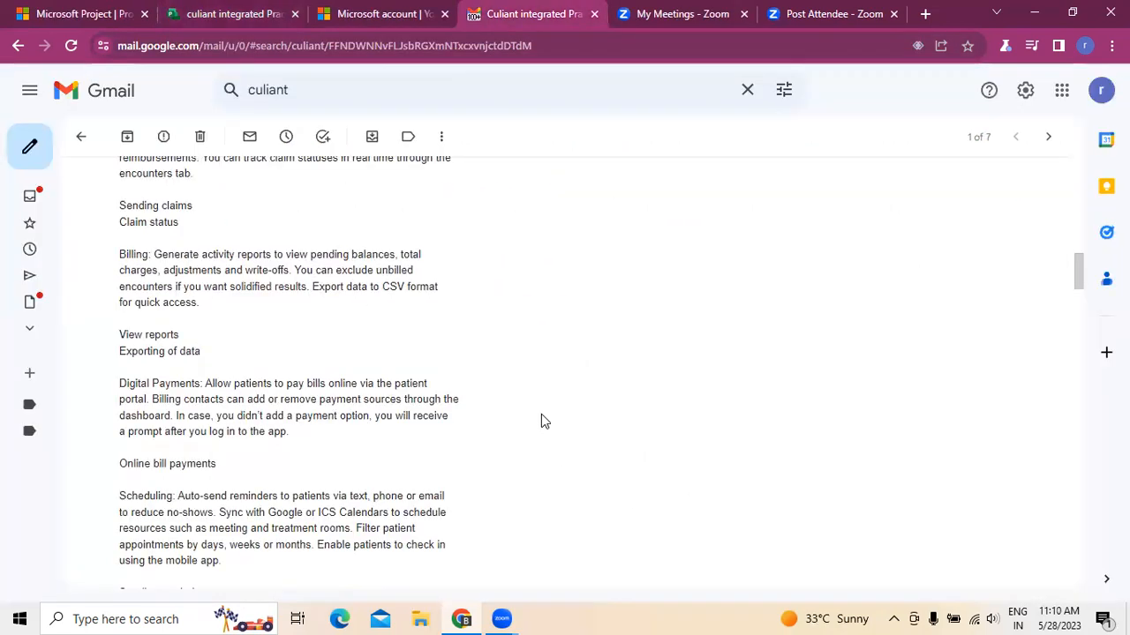
pyautogui.scroll(-2, 541, 414)
pyautogui.click(237, 15)
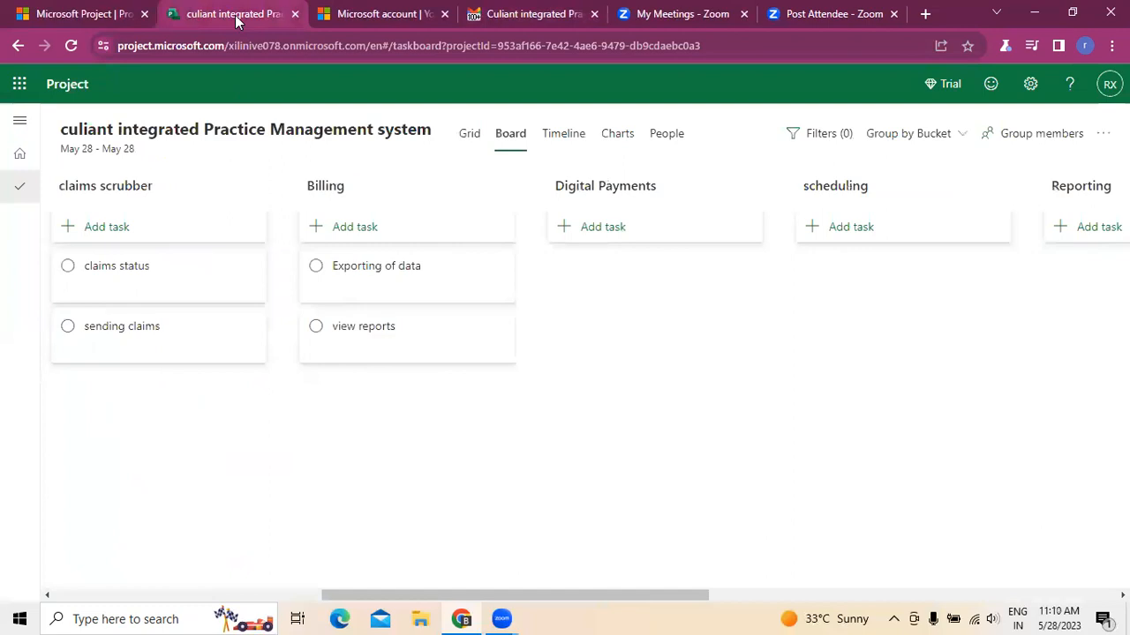
pyautogui.click(595, 237)
pyautogui.write('online bill payments')
pyautogui.click(719, 316)
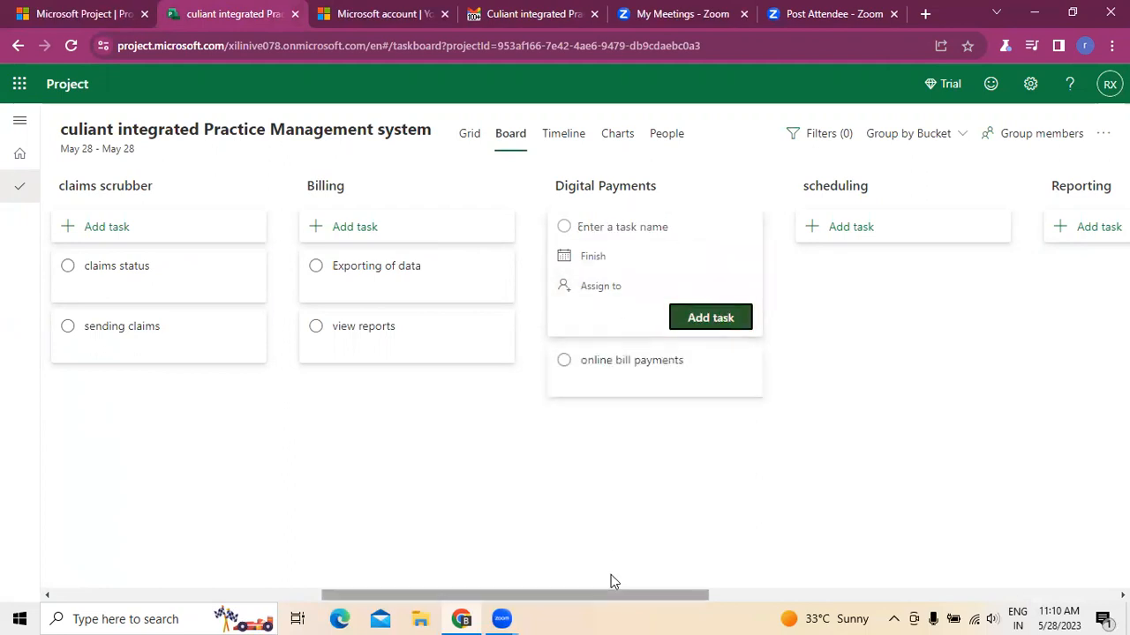
# - Check the email's Scheduling items and add a scheduling task named sending reminders
pyautogui.hscroll(5, 611, 574)
pyautogui.click(596, 378)
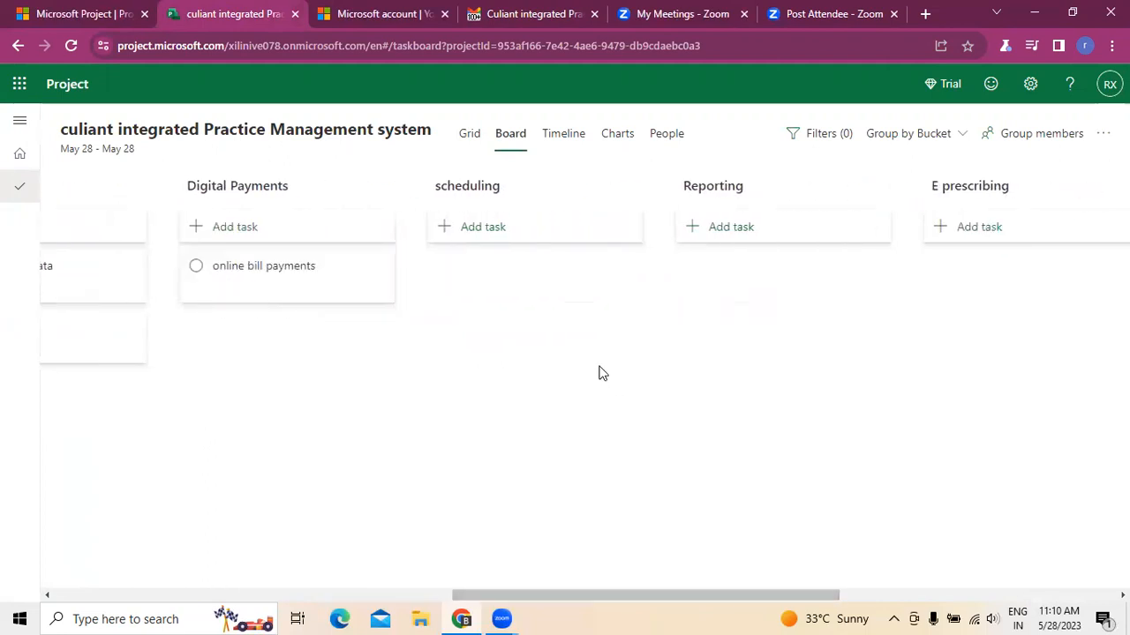
pyautogui.click(520, 11)
pyautogui.scroll(-1, 574, 383)
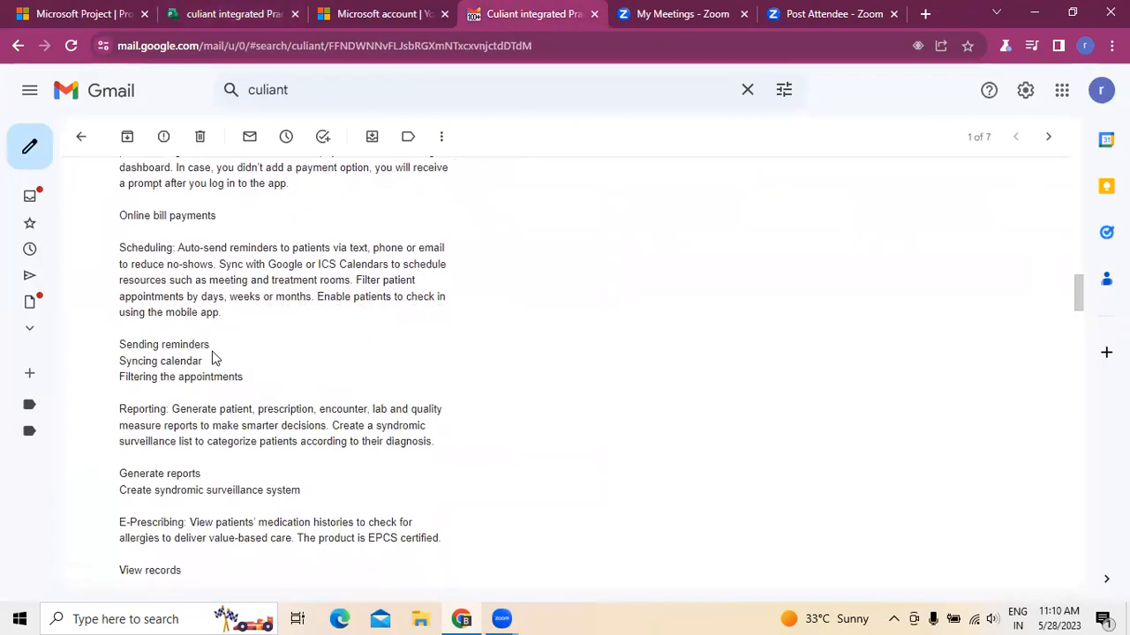
pyautogui.click(193, 11)
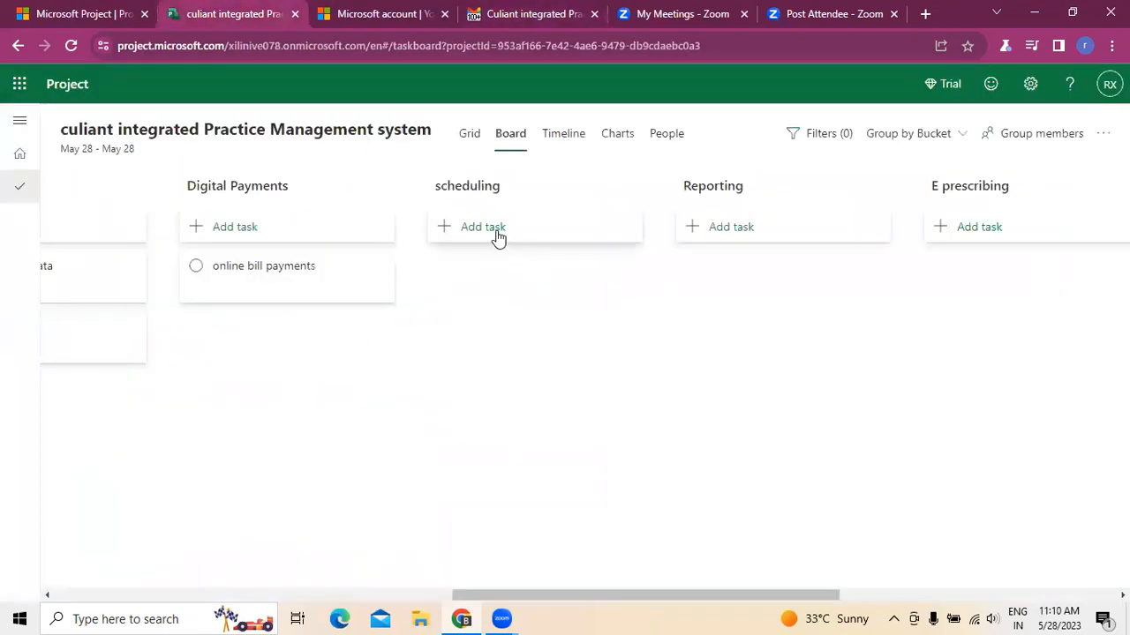
pyautogui.click(497, 231)
pyautogui.write('sending reminders')
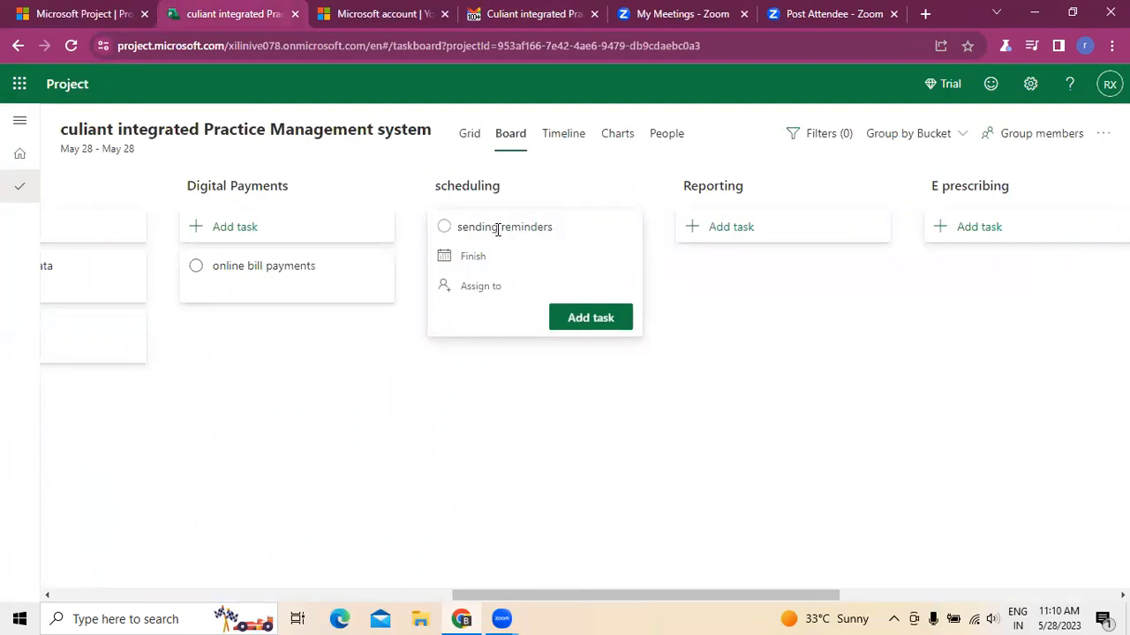
pyautogui.click(552, 323)
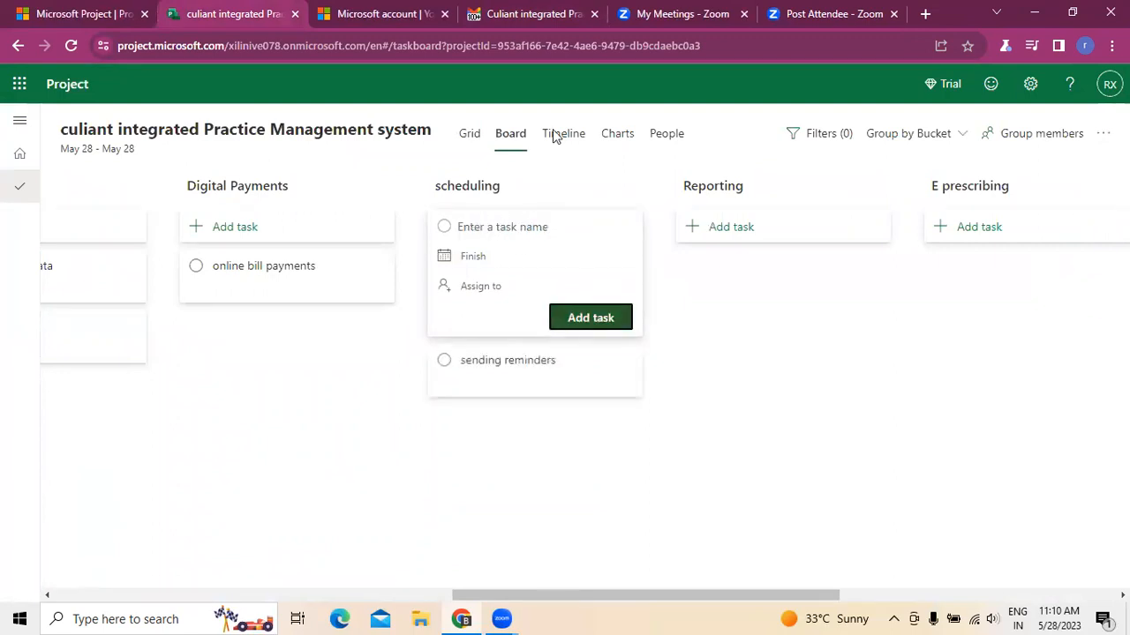
# - Add a scheduling task named syncing calendar
pyautogui.click(537, 11)
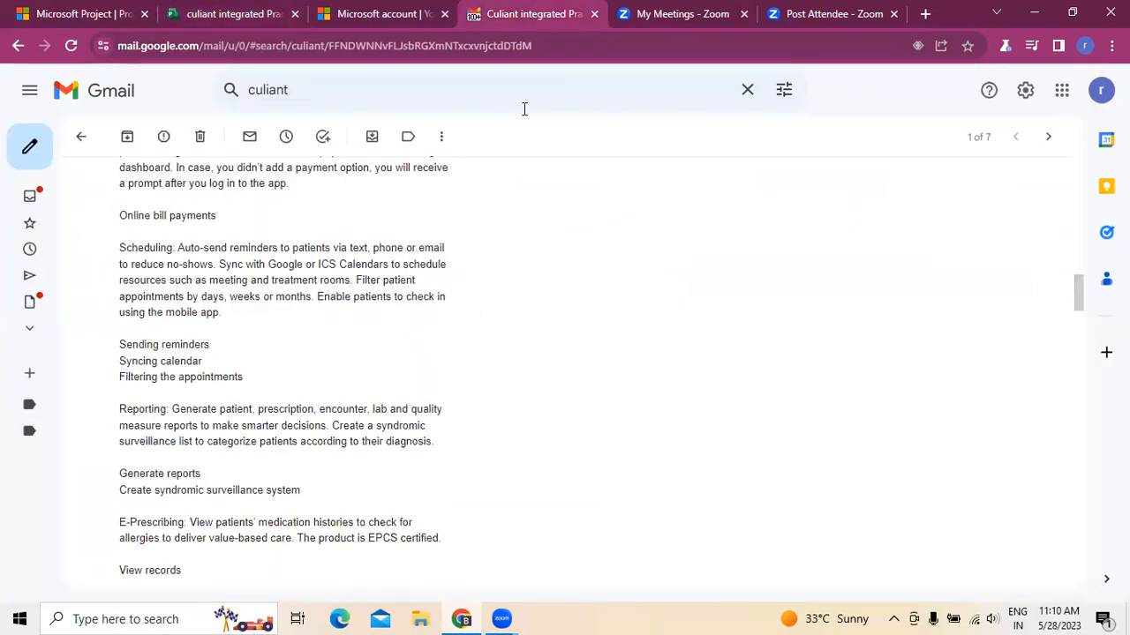
pyautogui.click(261, 22)
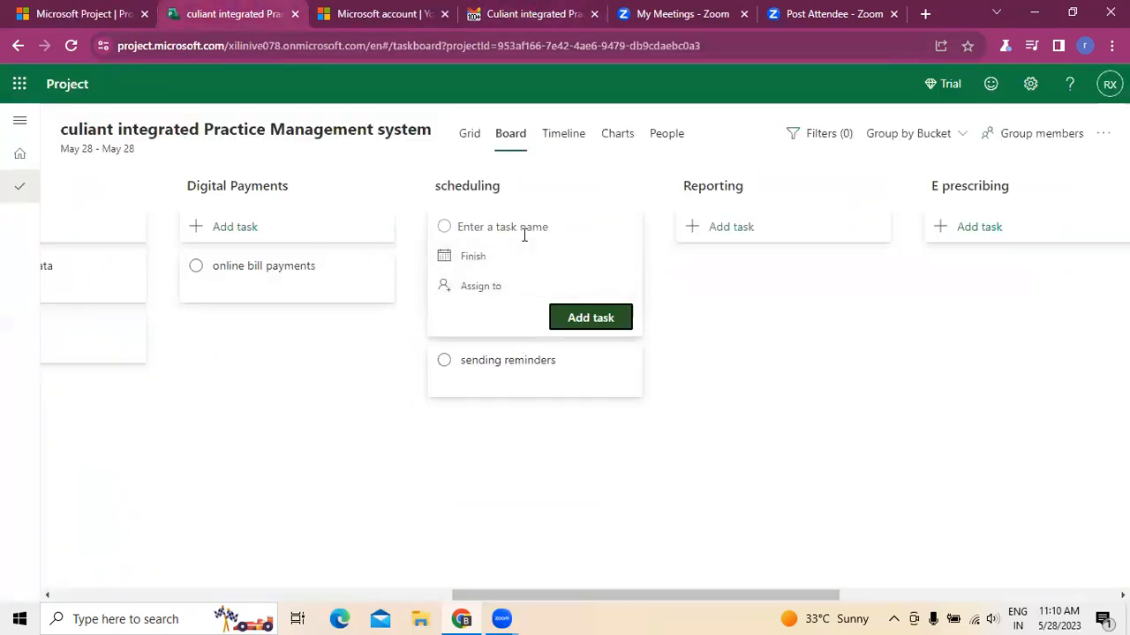
pyautogui.write('syncing calendar')
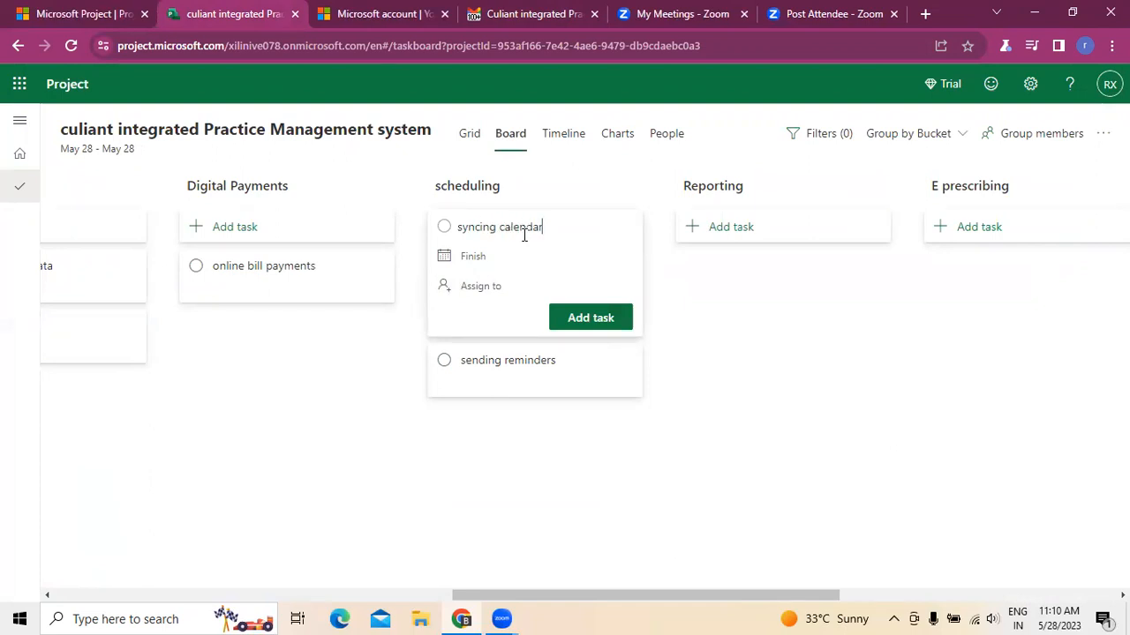
pyautogui.click(580, 318)
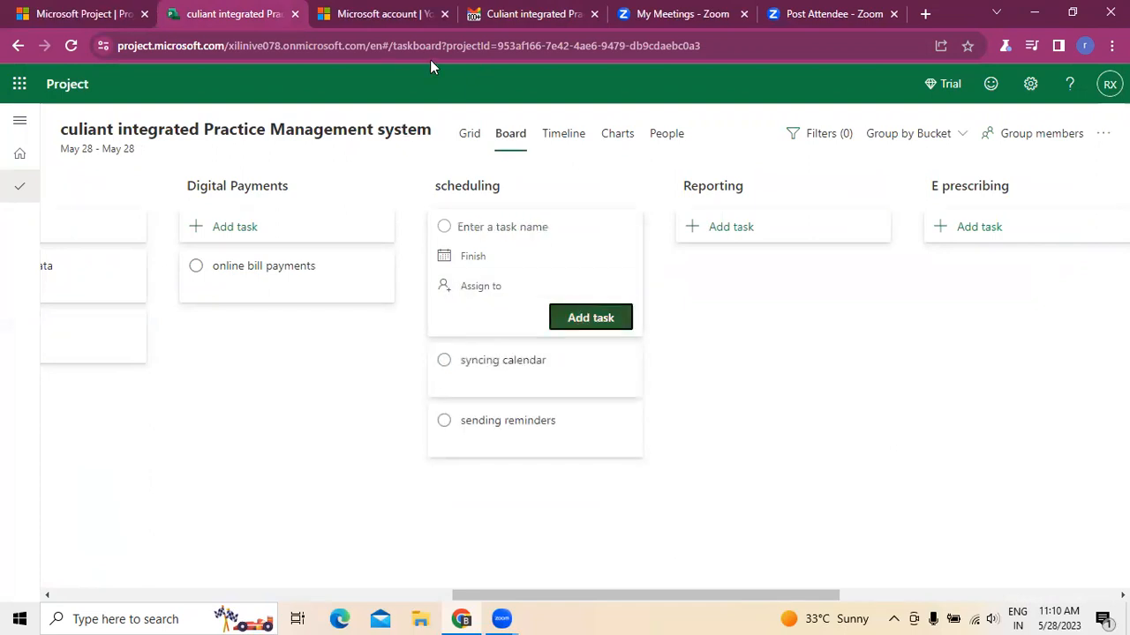
# - Add a scheduling task named Filtering the appointments, checking the email's Scheduling items first
pyautogui.click(532, 19)
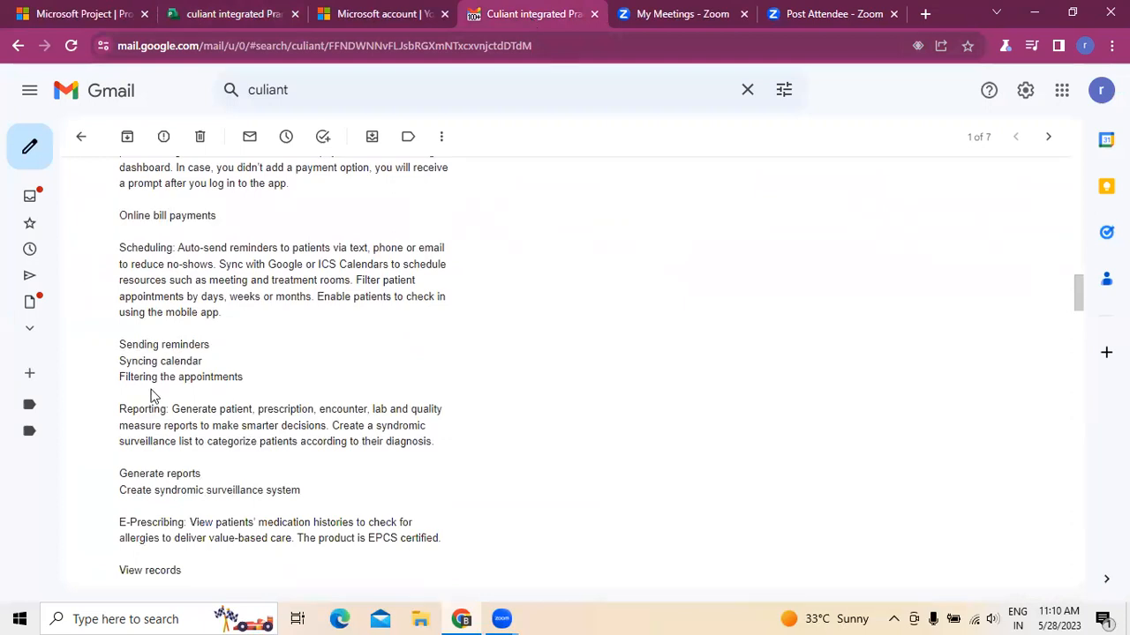
pyautogui.click(262, 12)
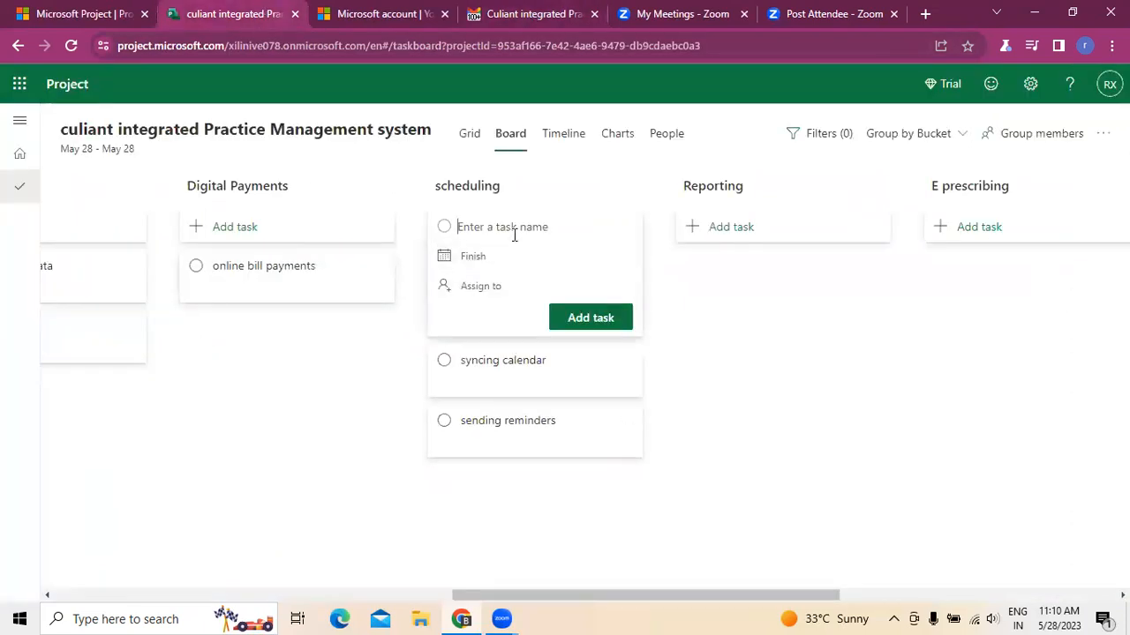
pyautogui.write('Filetering th')
pyautogui.press('BackSpace')
pyautogui.press('BackSpace')
pyautogui.press('BackSpace')
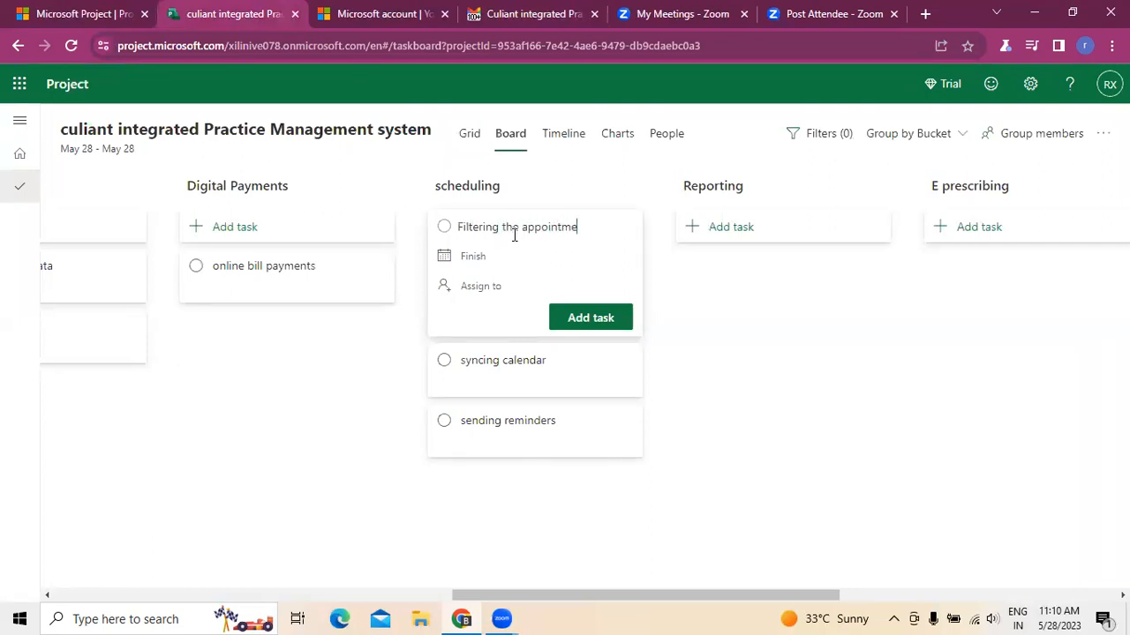
pyautogui.click(618, 320)
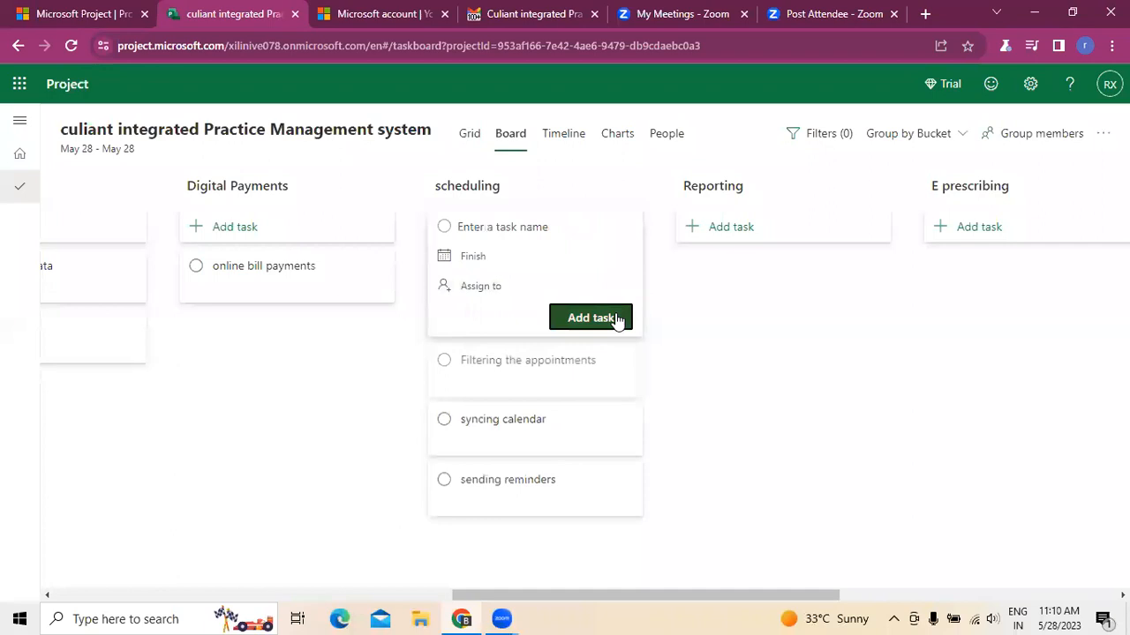
# - Check the email's Reporting items and add a Reporting task named Generate reports
pyautogui.click(499, 14)
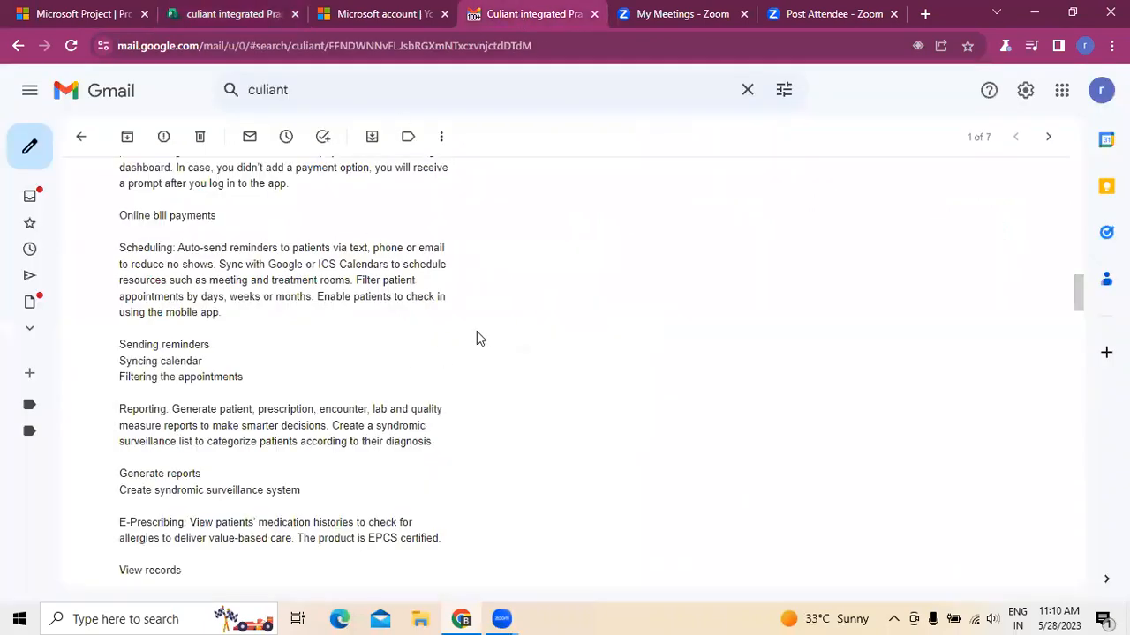
pyautogui.scroll(-2, 547, 389)
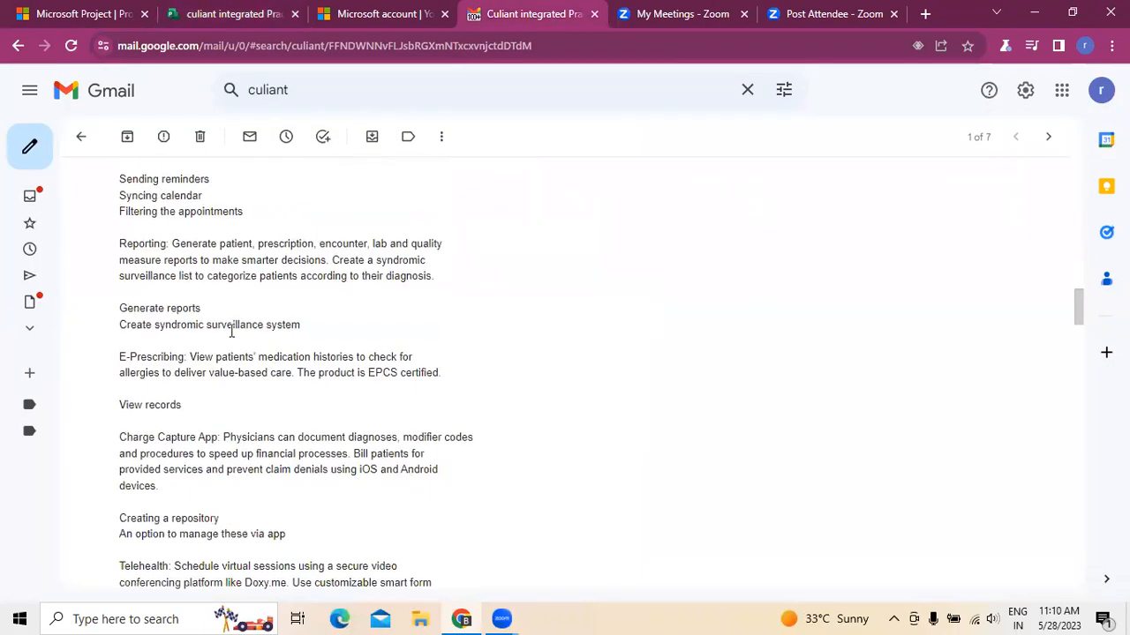
pyautogui.click(250, 15)
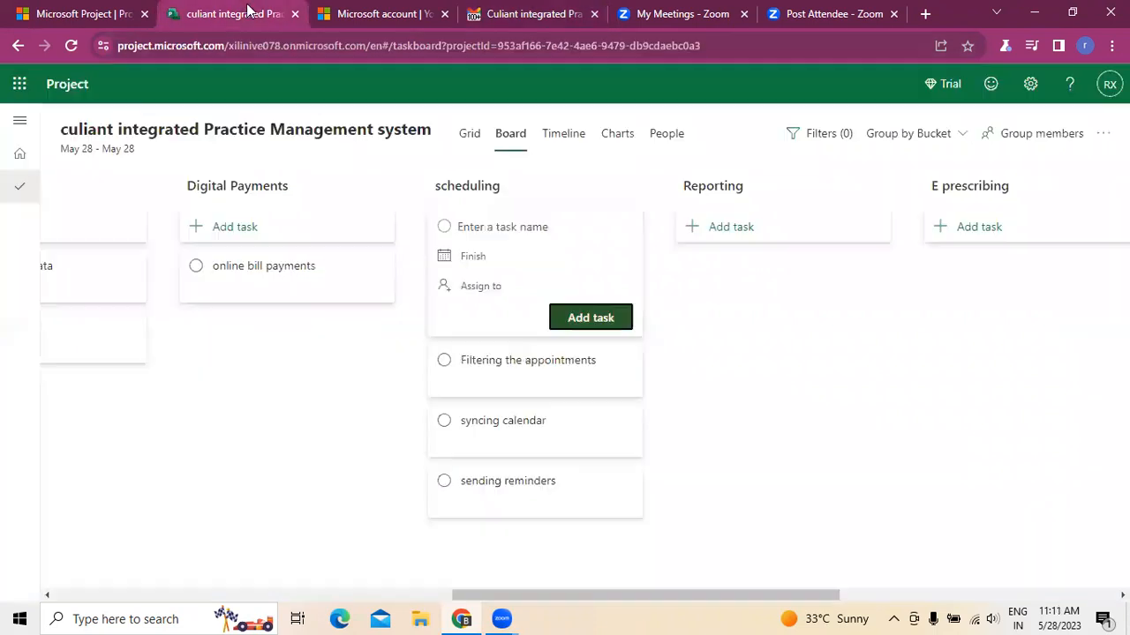
pyautogui.click(746, 232)
pyautogui.write('Generate reports')
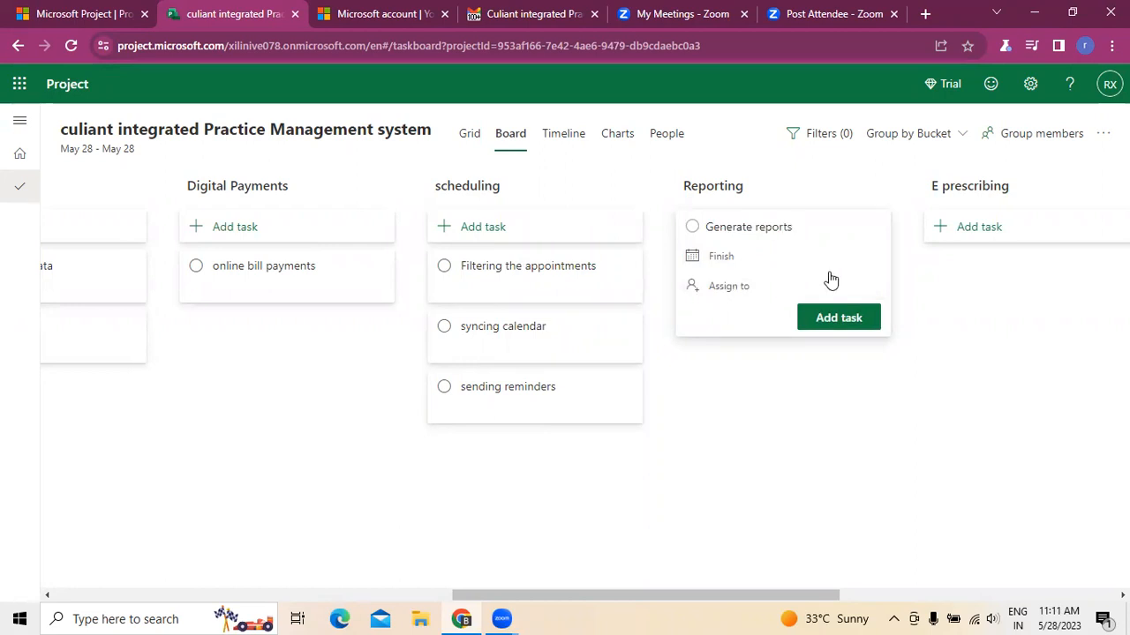
pyautogui.click(836, 322)
# - Copy Create syndromic surveillance system from the email and add it as a Reporting task
pyautogui.click(516, 11)
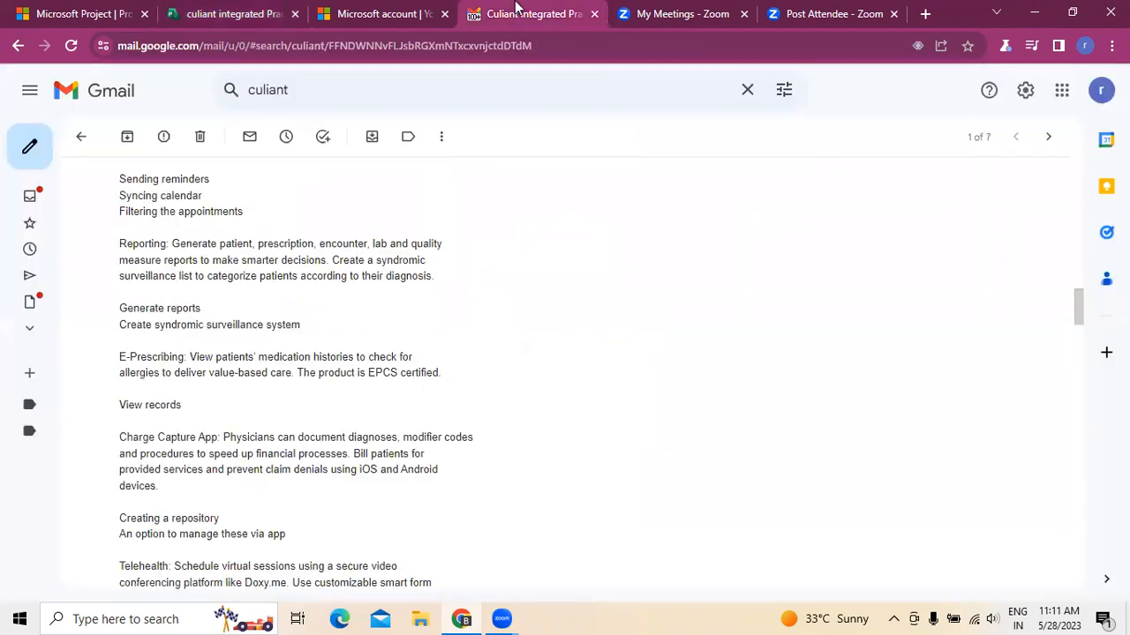
pyautogui.moveTo(121, 325); pyautogui.dragTo(336, 330)
pyautogui.rightClick(280, 328)
pyautogui.click(294, 335)
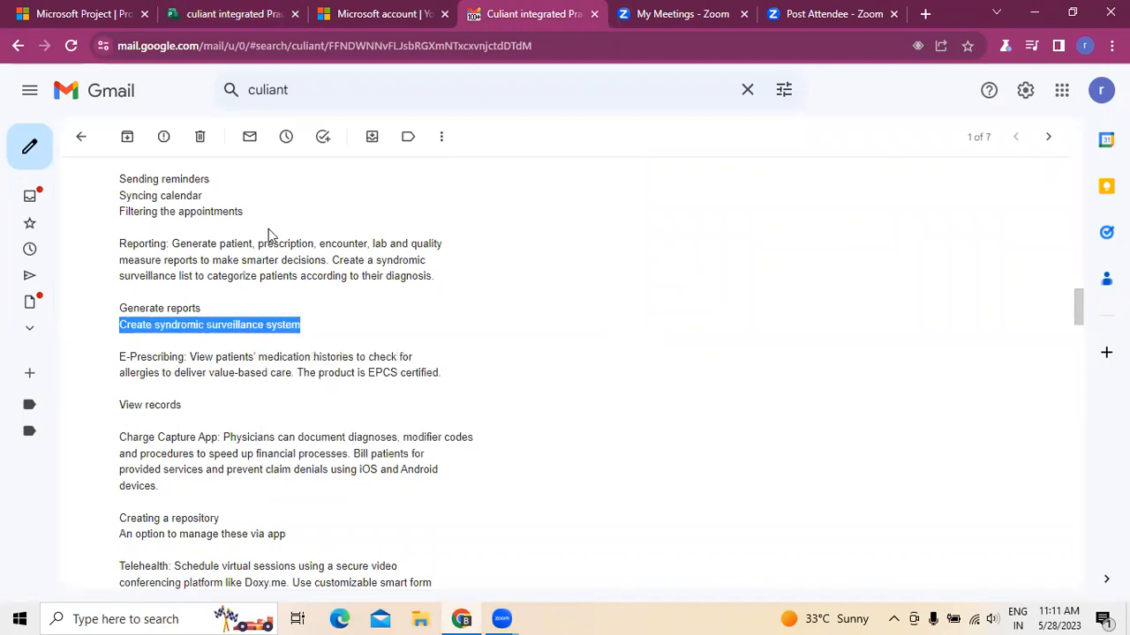
pyautogui.click(255, 9)
pyautogui.click(750, 229)
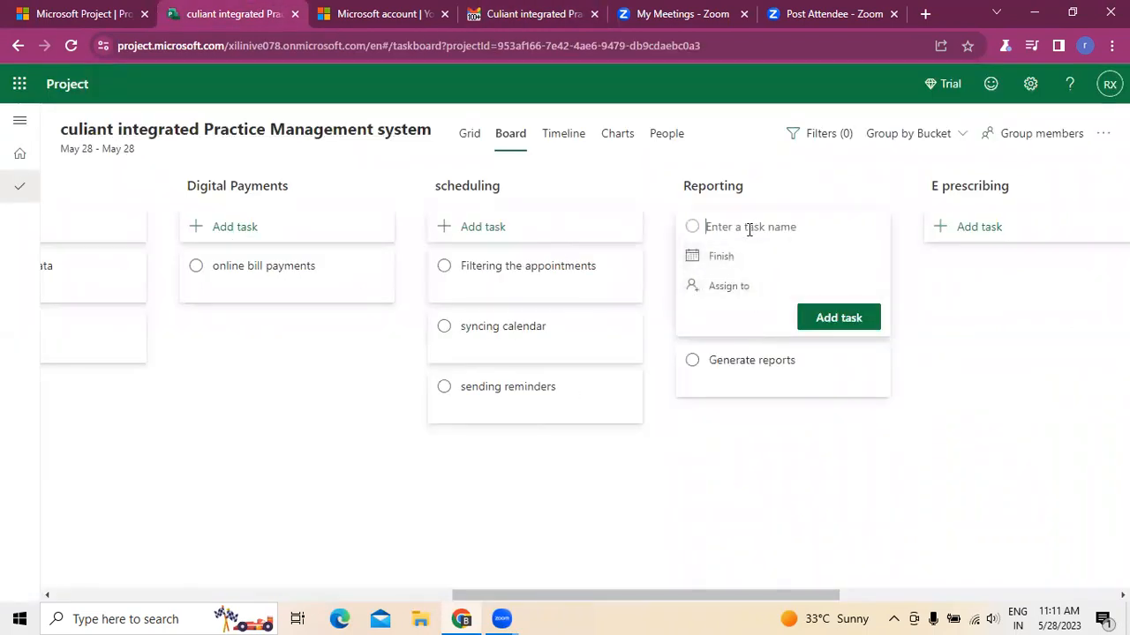
pyautogui.hotkey('ctrl', 'v')
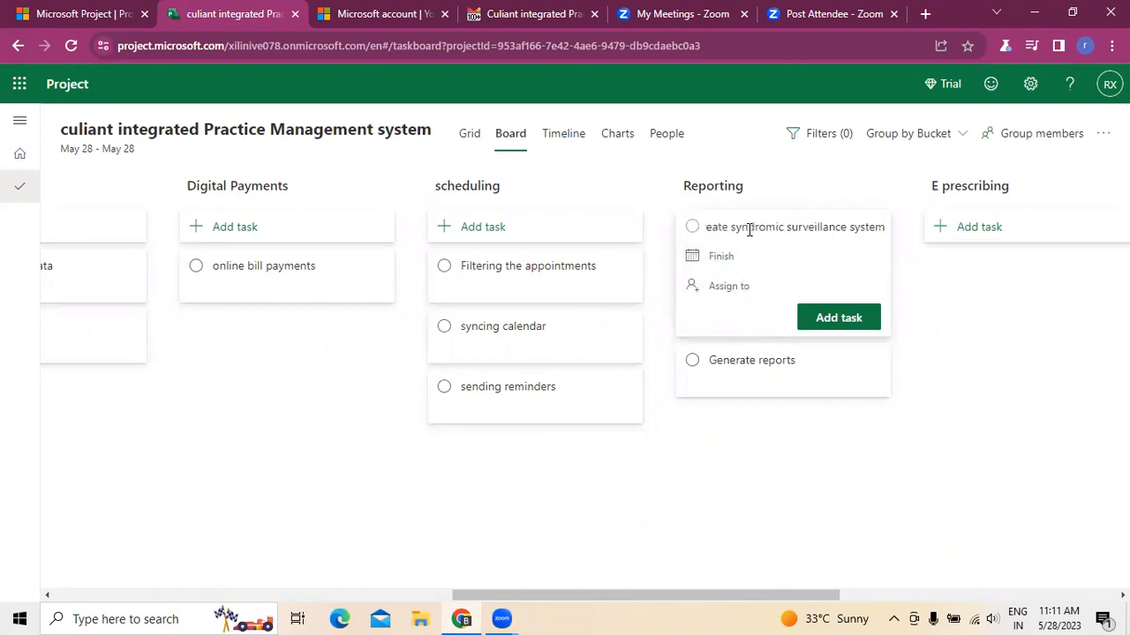
pyautogui.click(839, 317)
pyautogui.click(1013, 434)
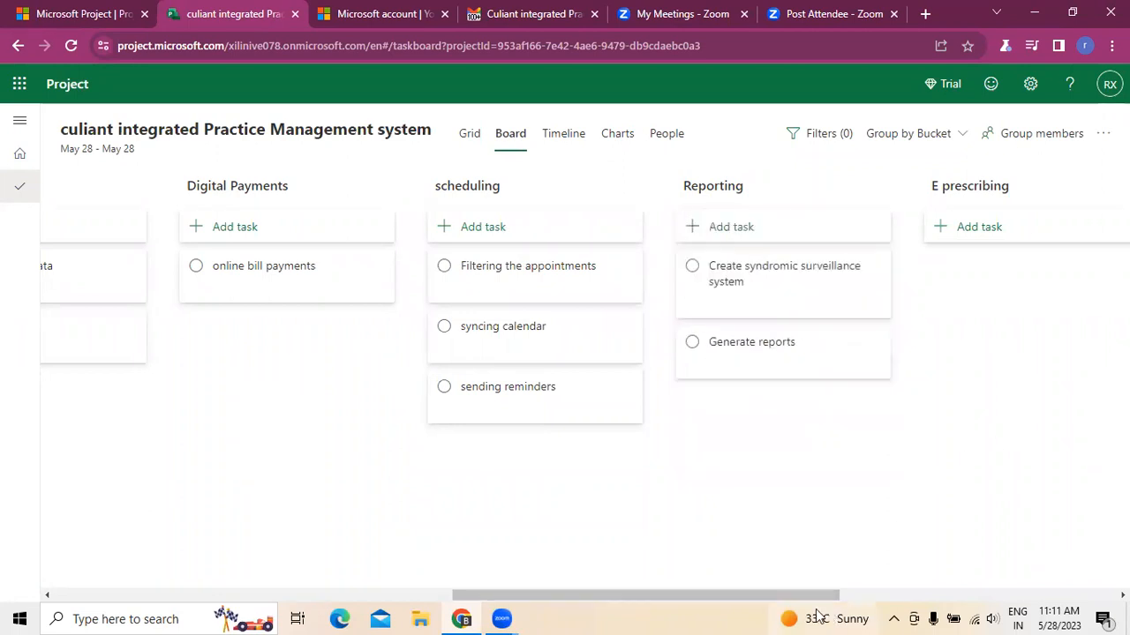
# - Copy View records from the email's E-Prescribing items and add it as an E prescribing task
pyautogui.moveTo(820, 596); pyautogui.dragTo(1027, 597)
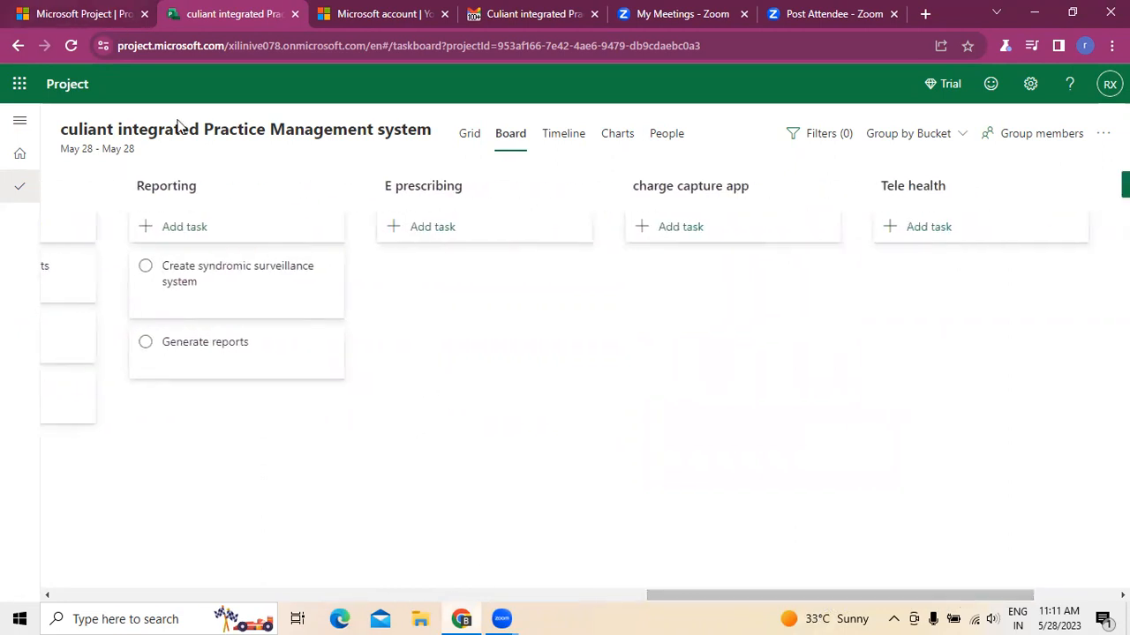
pyautogui.click(500, 14)
pyautogui.scroll(-1, 506, 453)
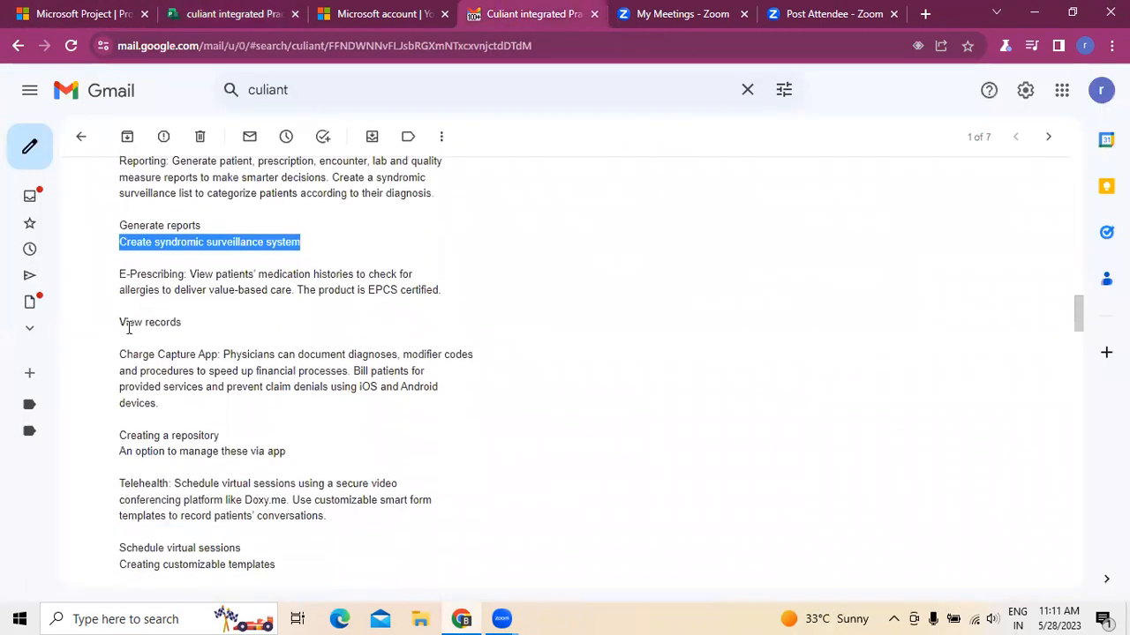
pyautogui.moveTo(121, 322); pyautogui.dragTo(181, 323)
pyautogui.rightClick(164, 325)
pyautogui.click(194, 336)
pyautogui.click(255, 11)
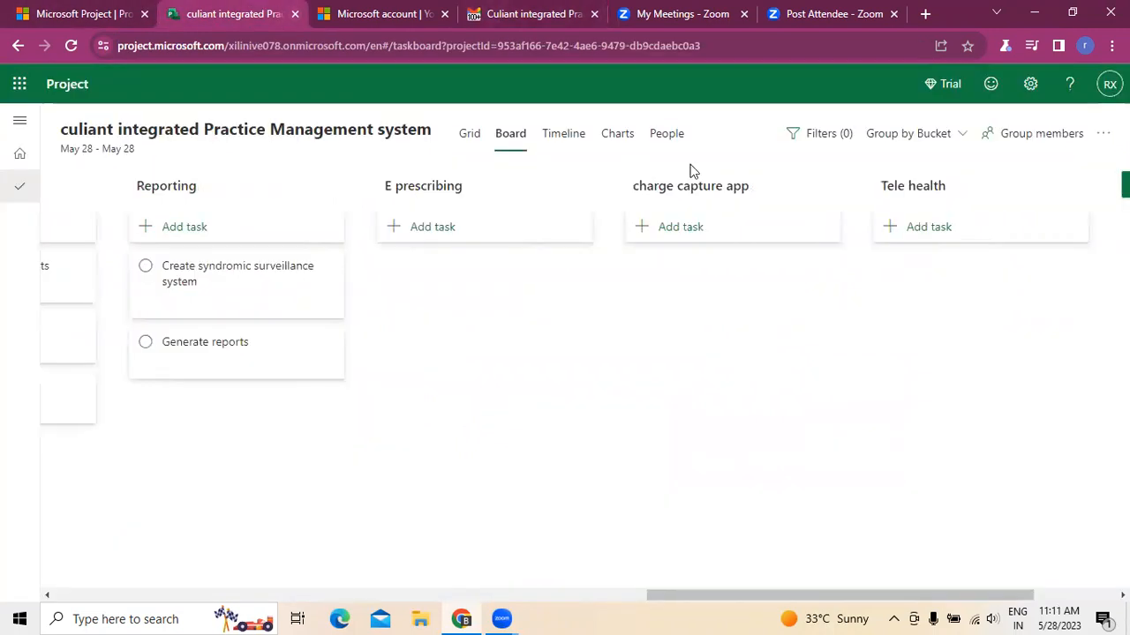
pyautogui.click(466, 230)
pyautogui.hotkey('ctrl', 'v')
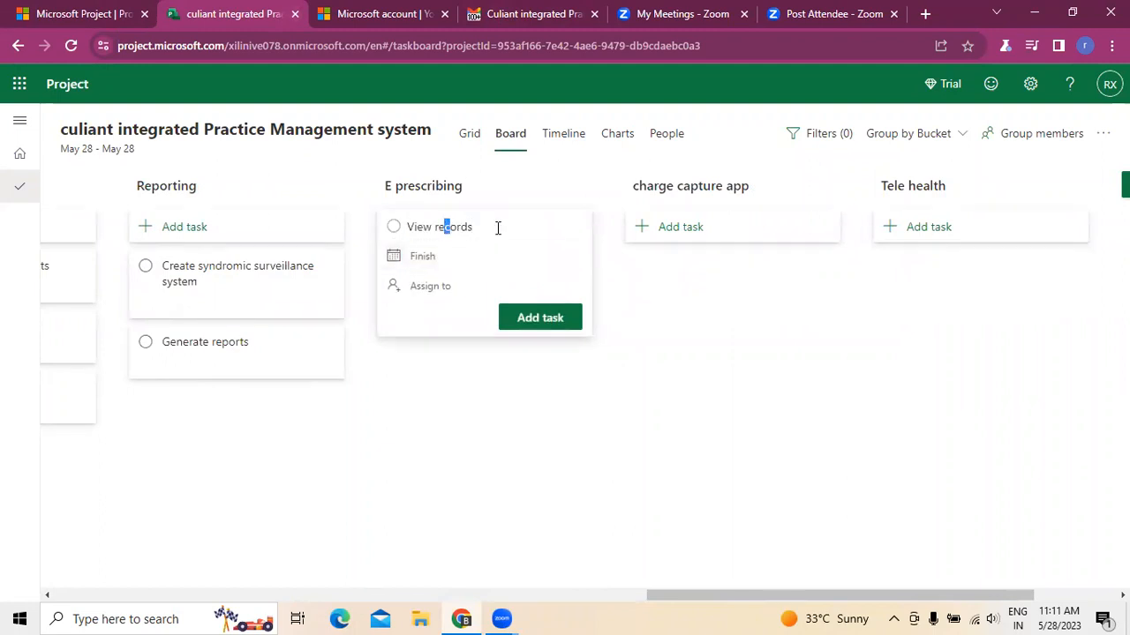
pyautogui.press('BackSpace')
pyautogui.press('BackSpace')
pyautogui.press('BackSpace')
pyautogui.press('BackSpace')
pyautogui.press('BackSpace')
pyautogui.press('BackSpace')
pyautogui.press('BackSpace')
pyautogui.press('BackSpace')
pyautogui.press('BackSpace')
pyautogui.press('BackSpace')
pyautogui.hotkey('ctrl', 'z')
pyautogui.click(519, 324)
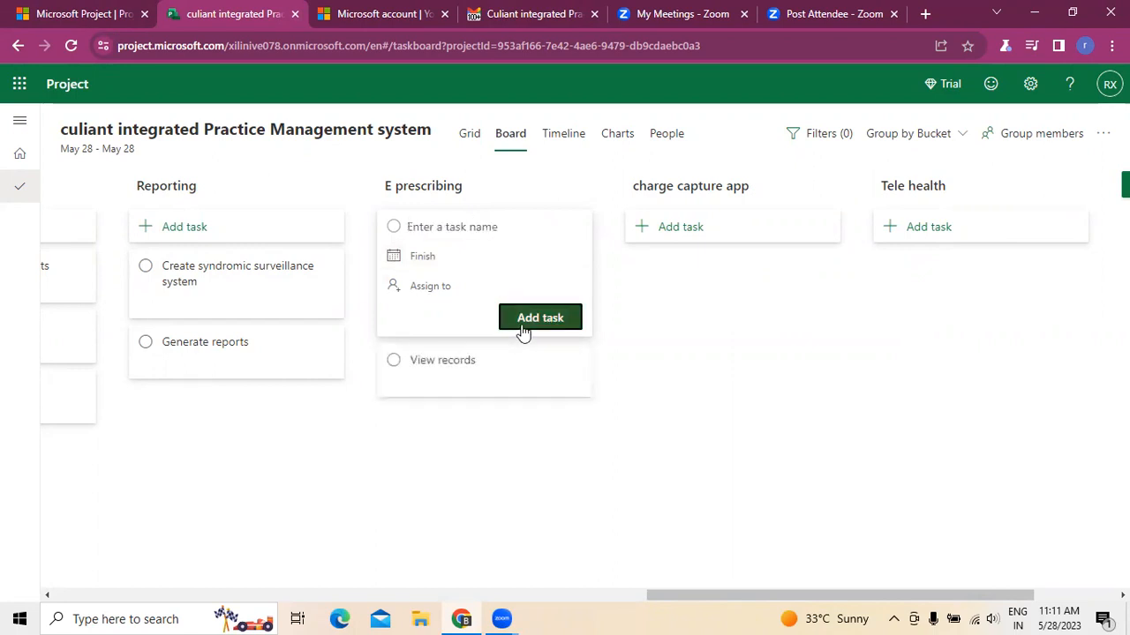
pyautogui.click(737, 408)
# - Copy Creating a repository from the email's Charge Capture App items and add it as a charge capture app task
pyautogui.click(538, 13)
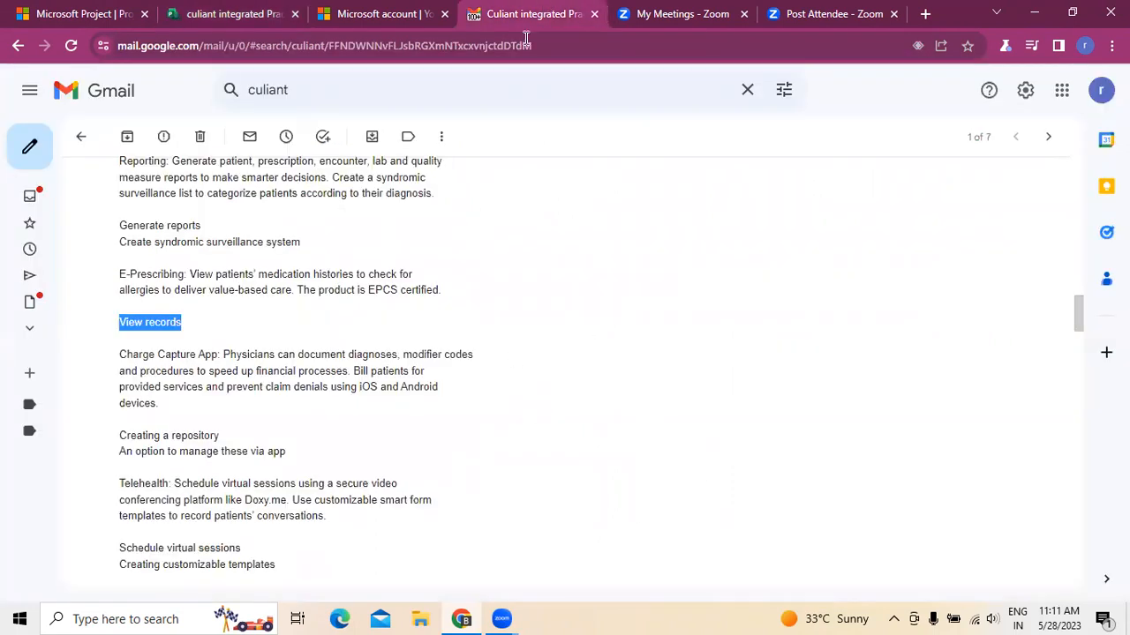
pyautogui.scroll(-1, 428, 465)
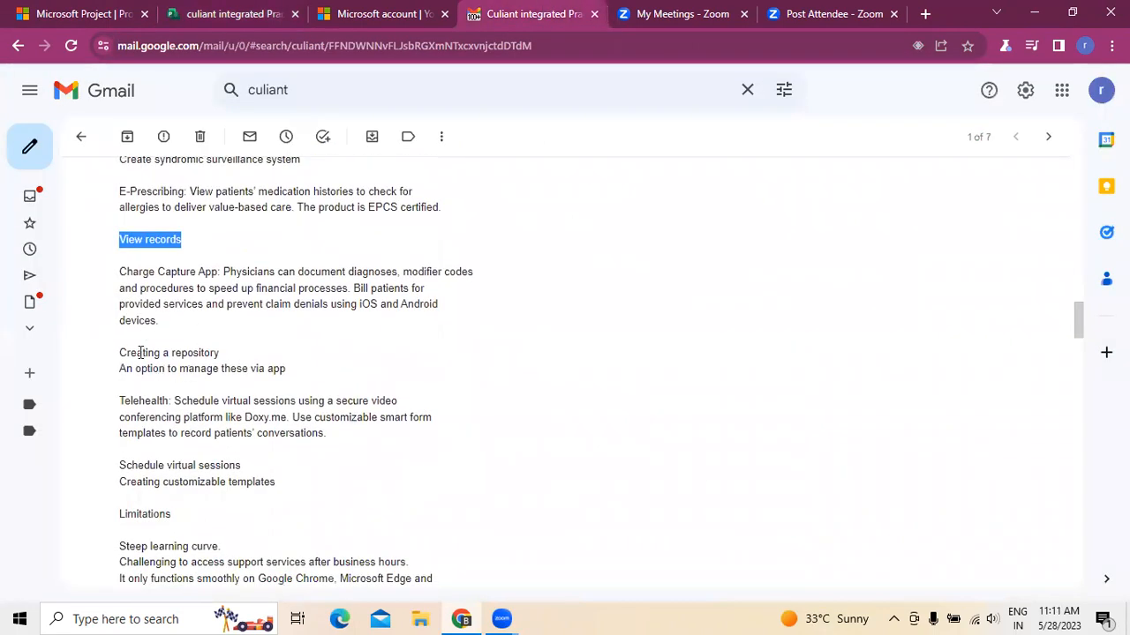
pyautogui.moveTo(124, 351); pyautogui.dragTo(220, 354)
pyautogui.rightClick(220, 355)
pyautogui.click(242, 363)
pyautogui.click(190, 15)
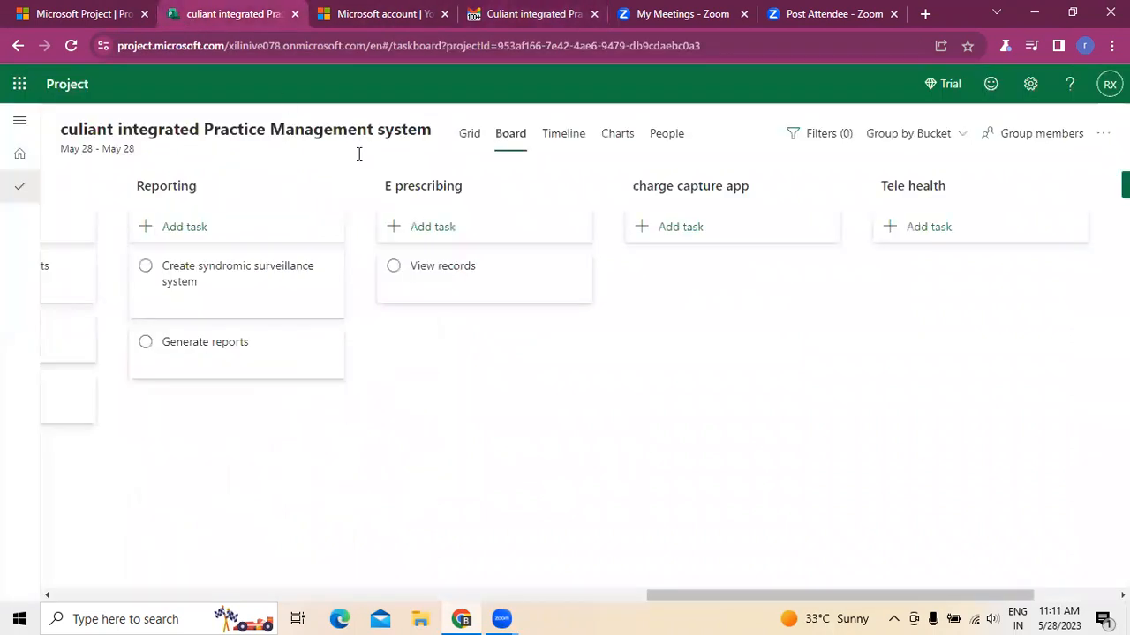
pyautogui.click(664, 238)
pyautogui.hotkey('ctrl', 'v')
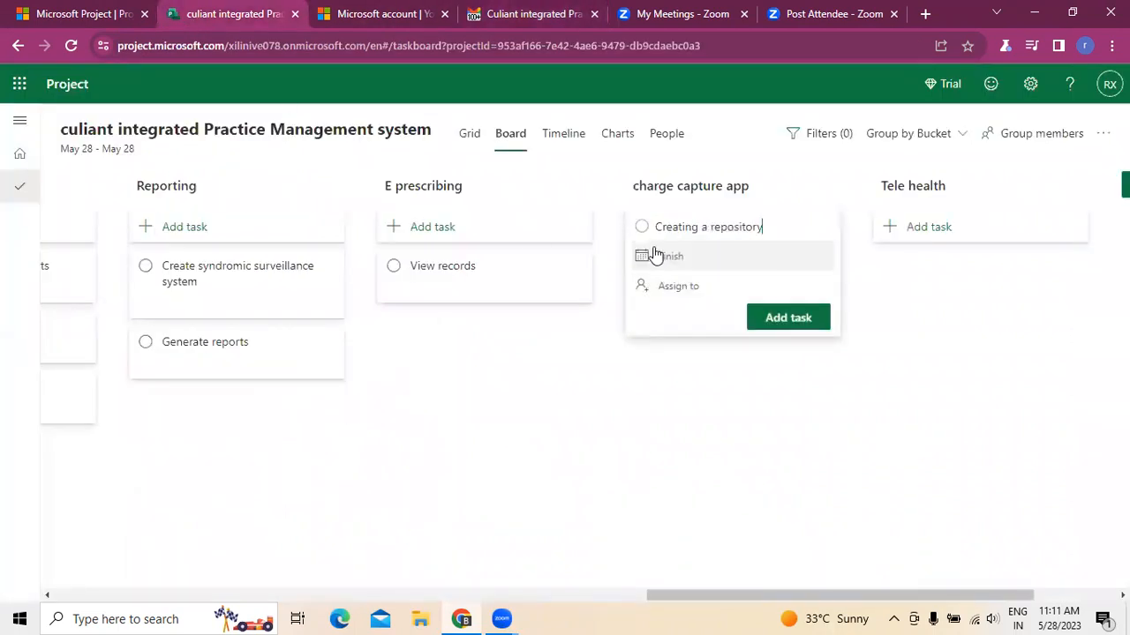
pyautogui.click(800, 321)
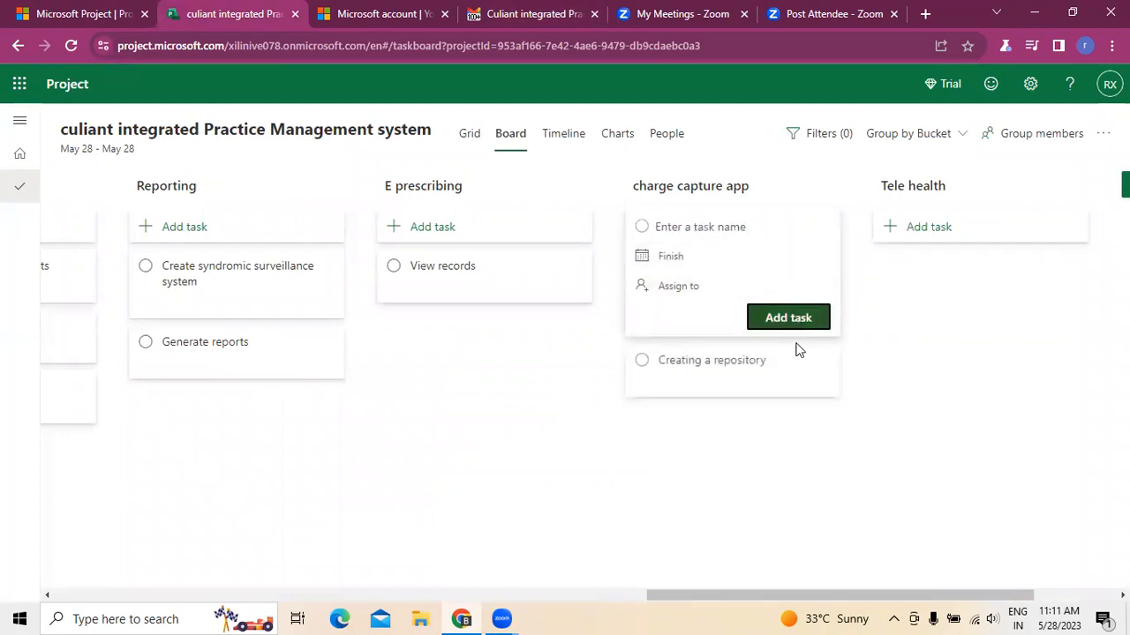
# - Copy An option to manage these via app from the email and add it as a charge capture app task
pyautogui.click(509, 15)
pyautogui.moveTo(121, 369); pyautogui.dragTo(283, 369)
pyautogui.rightClick(267, 372)
pyautogui.click(298, 387)
pyautogui.click(243, 13)
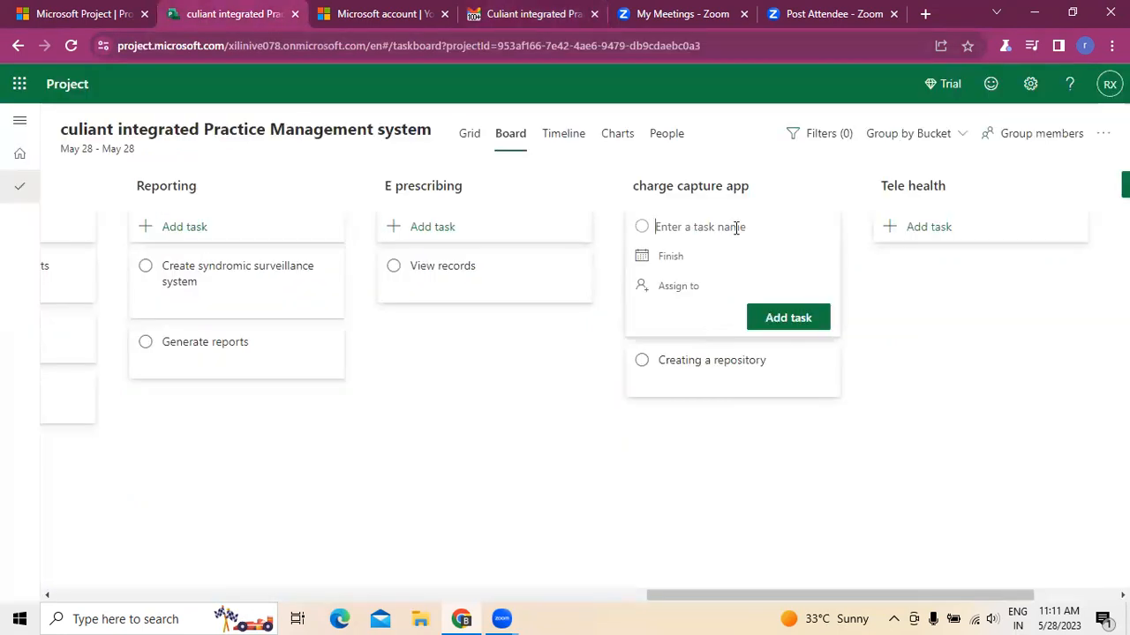
pyautogui.hotkey('ctrl', 'v')
pyautogui.click(787, 317)
pyautogui.click(614, 500)
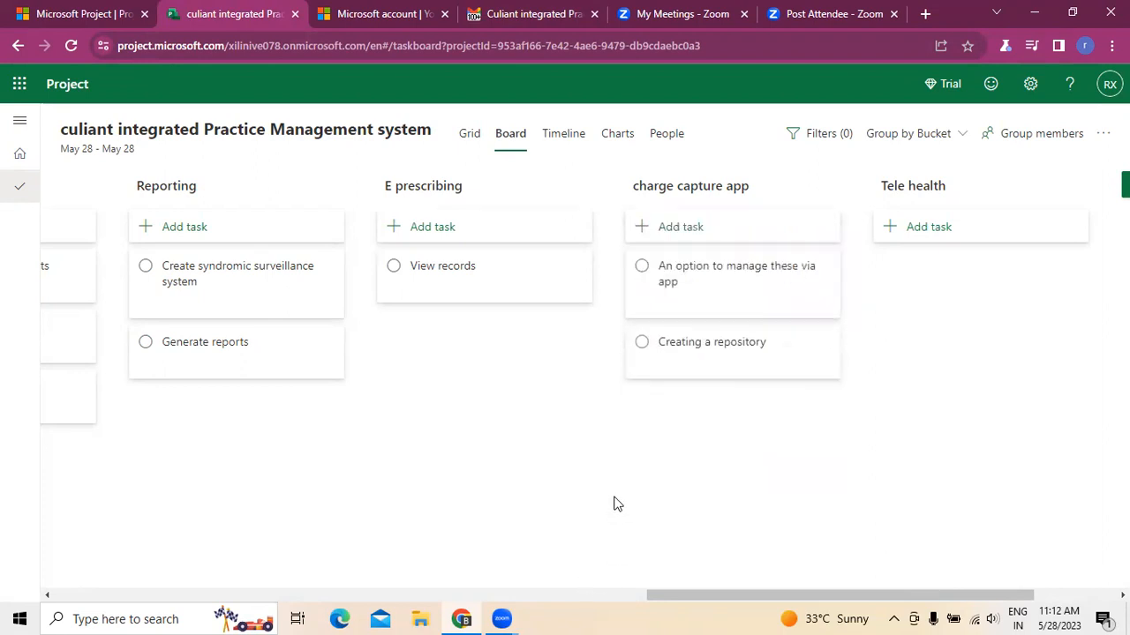
# - Copy Schedule virtual sessions from the email's Telehealth items and add it as a Tele health task
pyautogui.moveTo(636, 608); pyautogui.dragTo(814, 600)
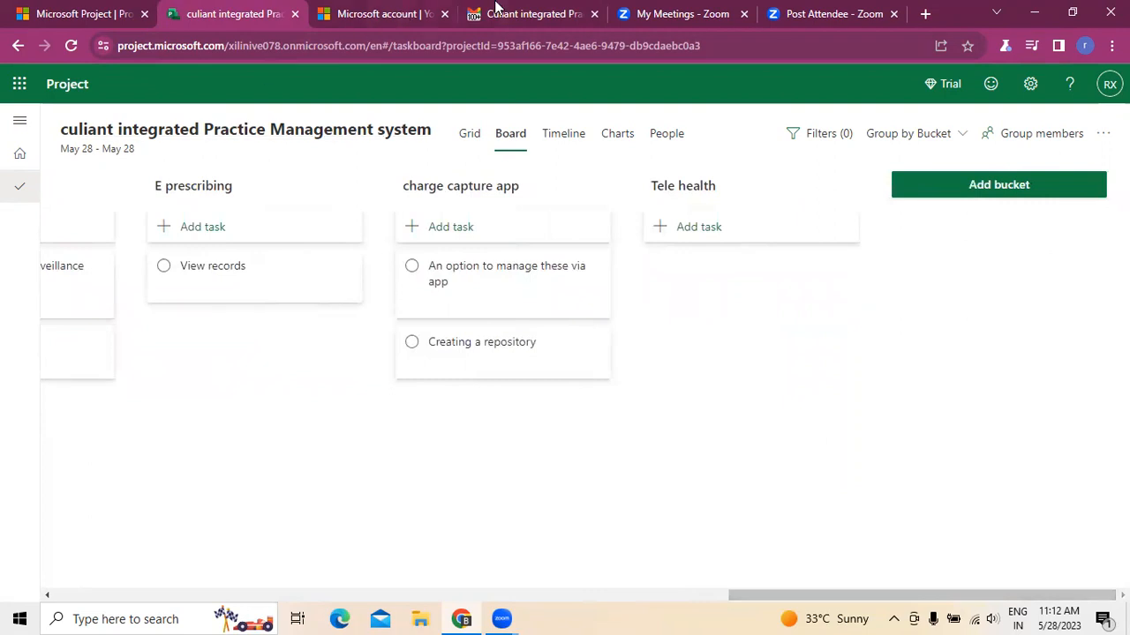
pyautogui.click(530, 13)
pyautogui.scroll(-2, 554, 375)
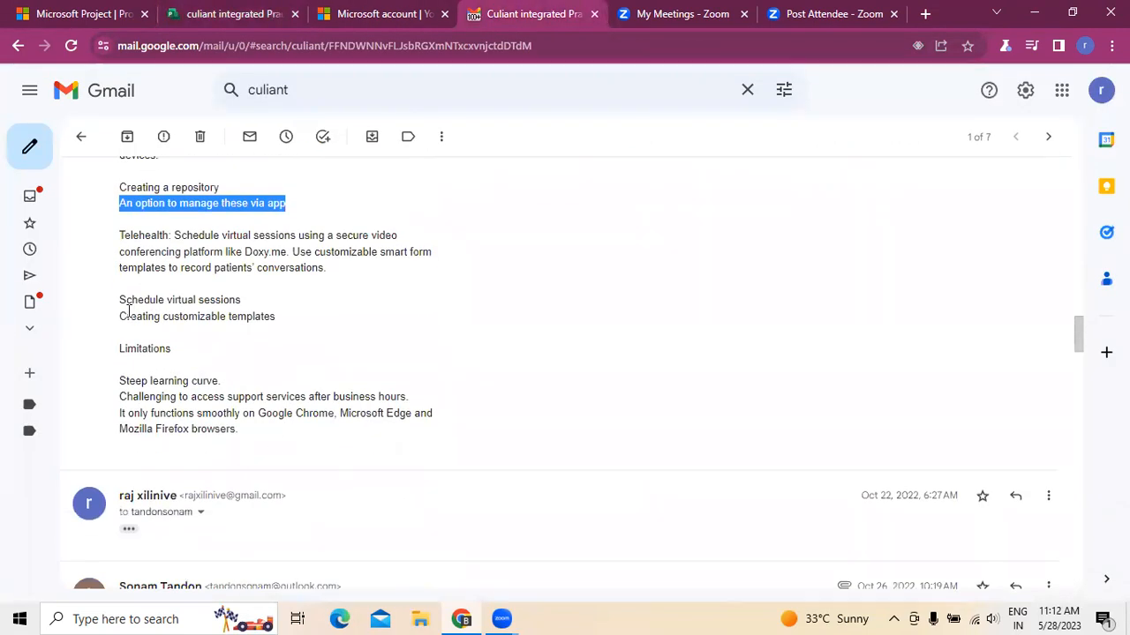
pyautogui.moveTo(122, 301); pyautogui.dragTo(240, 300)
pyautogui.rightClick(240, 301)
pyautogui.click(256, 310)
pyautogui.click(220, 11)
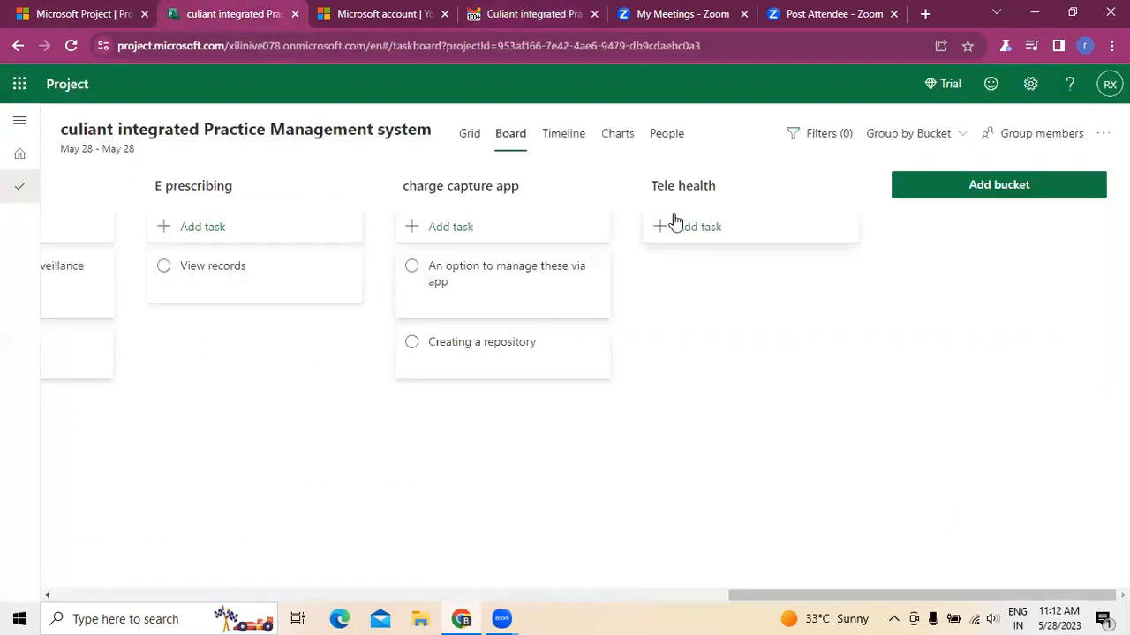
pyautogui.click(681, 226)
pyautogui.hotkey('ctrl', 'v')
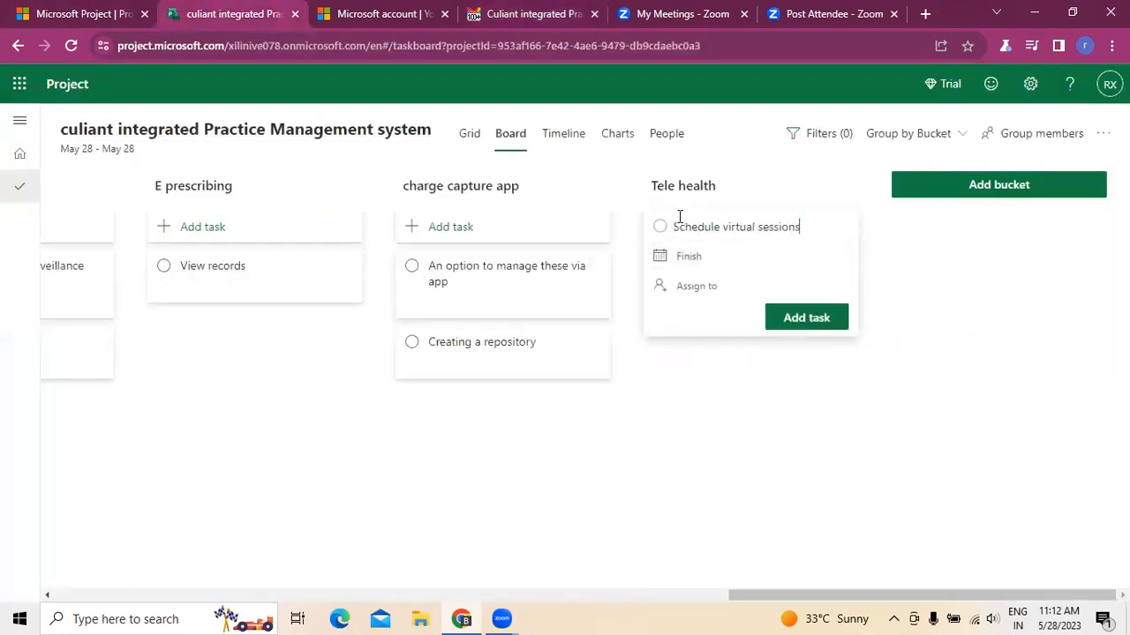
pyautogui.click(820, 316)
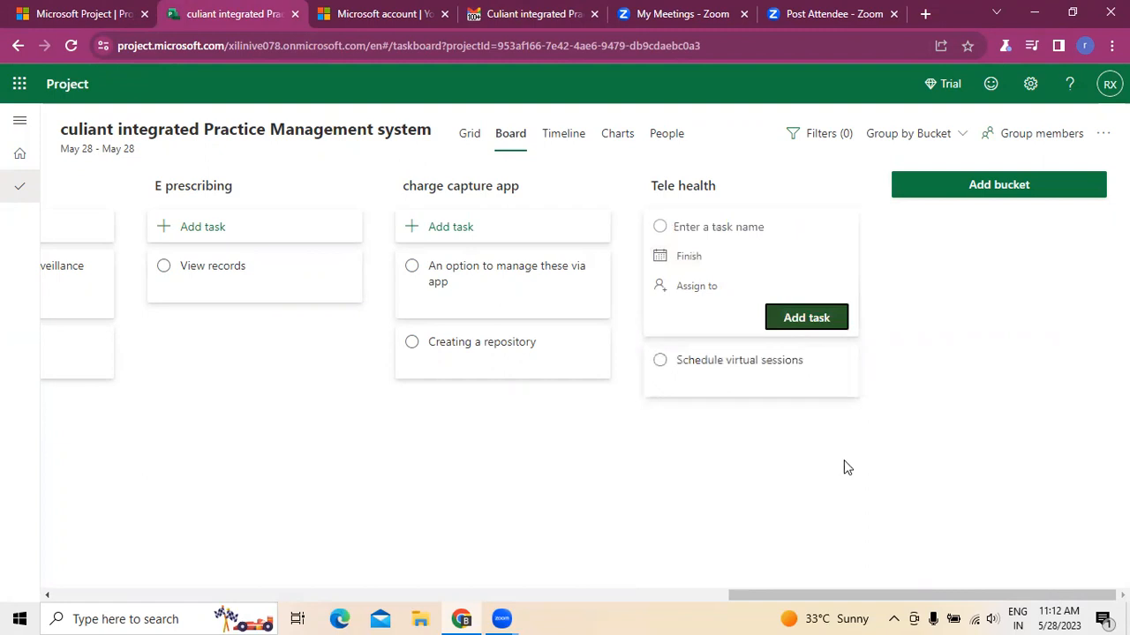
# - Copy Creating customizable templates from the email and add it as a Tele health task
pyautogui.click(527, 14)
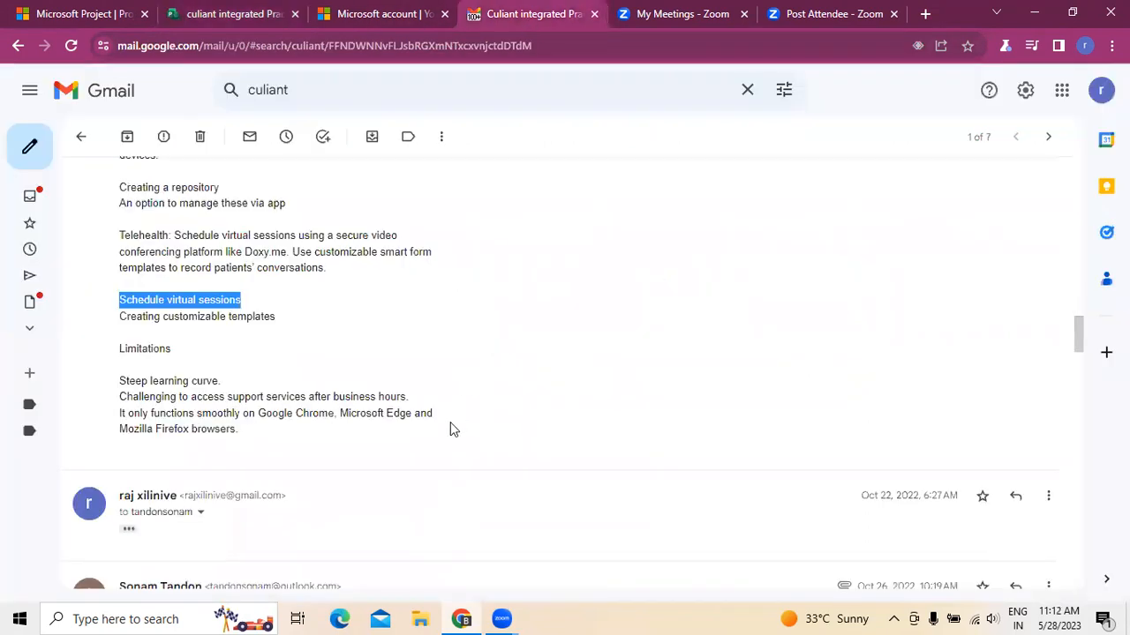
pyautogui.moveTo(122, 317); pyautogui.dragTo(279, 323)
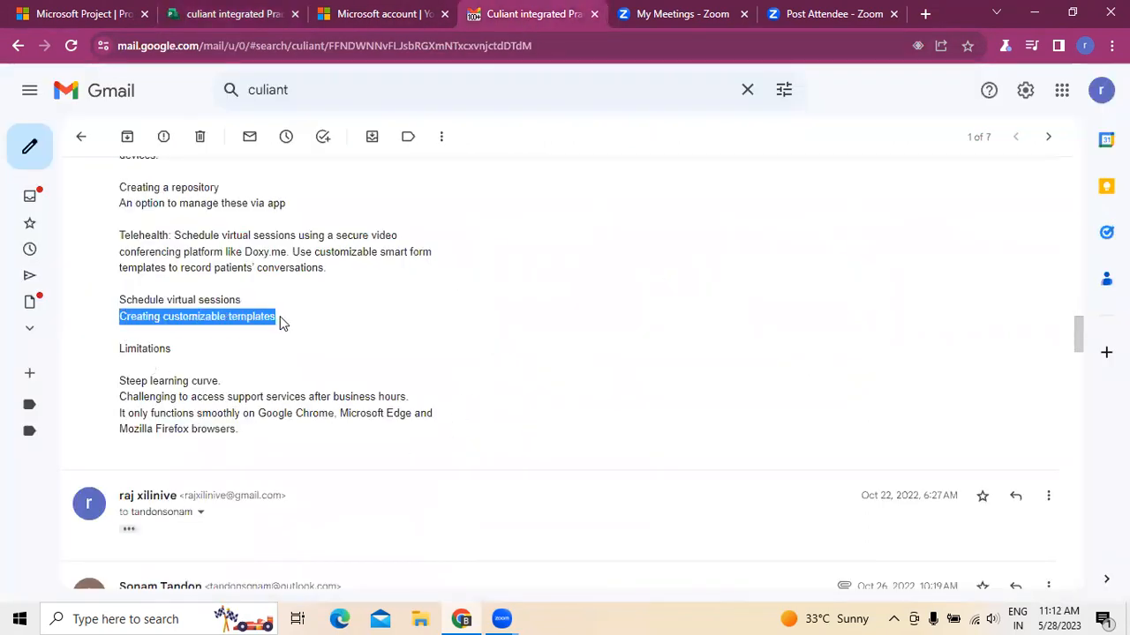
pyautogui.rightClick(264, 332)
pyautogui.click(269, 334)
pyautogui.click(233, 14)
pyautogui.click(703, 231)
pyautogui.hotkey('ctrl', 'v')
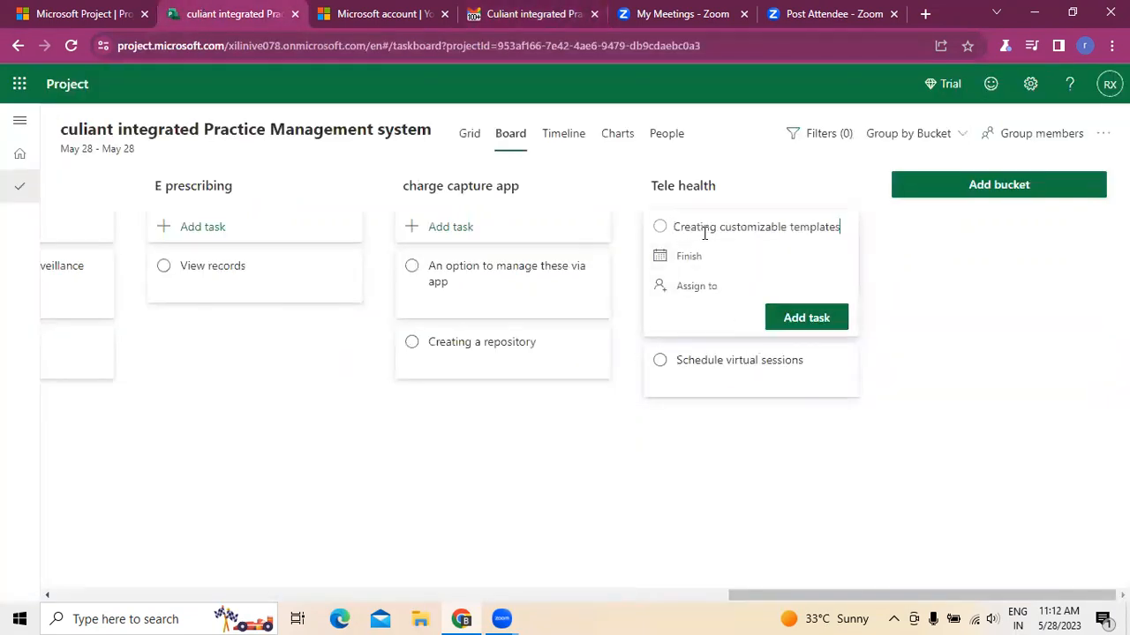
pyautogui.click(789, 318)
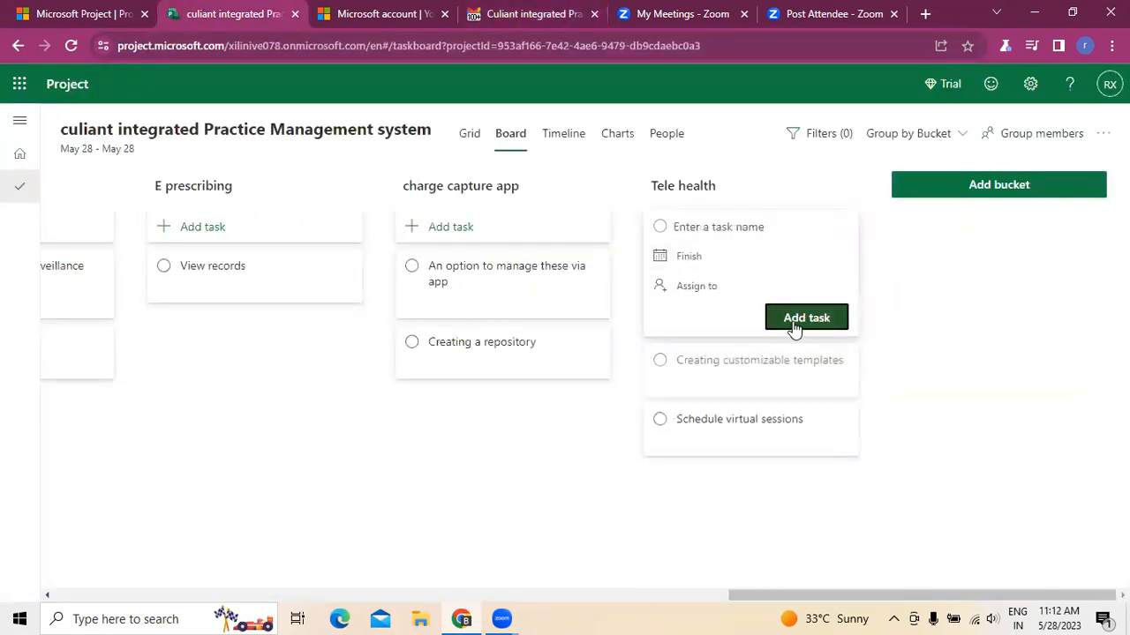
pyautogui.click(932, 396)
pyautogui.click(574, 15)
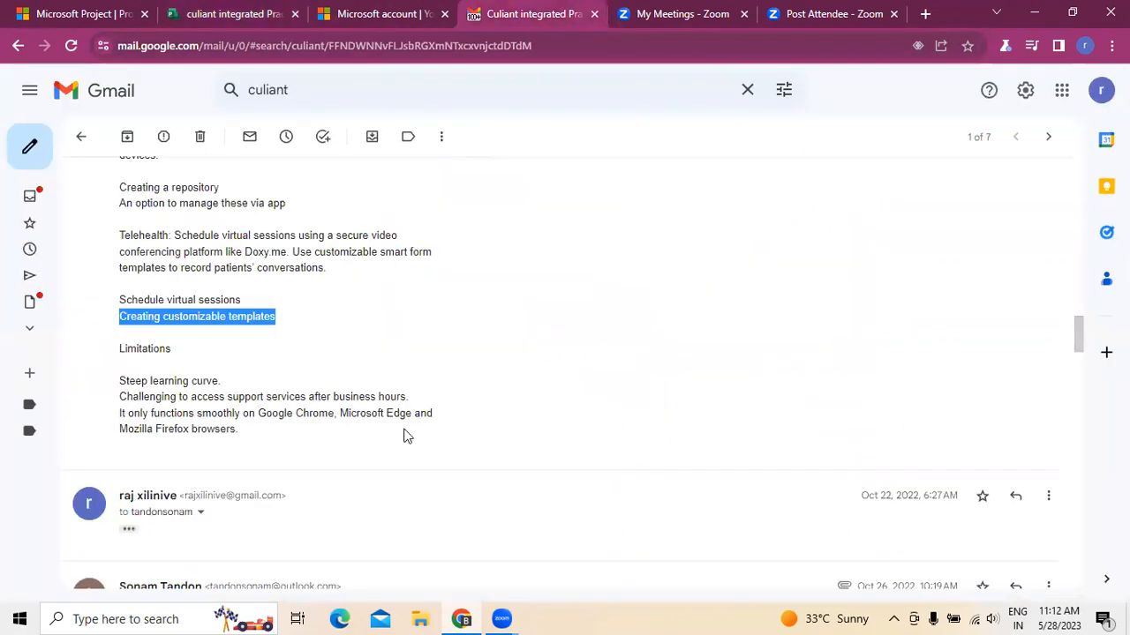
# - Review all the tasks created so far, scanning the buckets on the board and the full task list in the grid view
pyautogui.scroll(8, 240, 361)
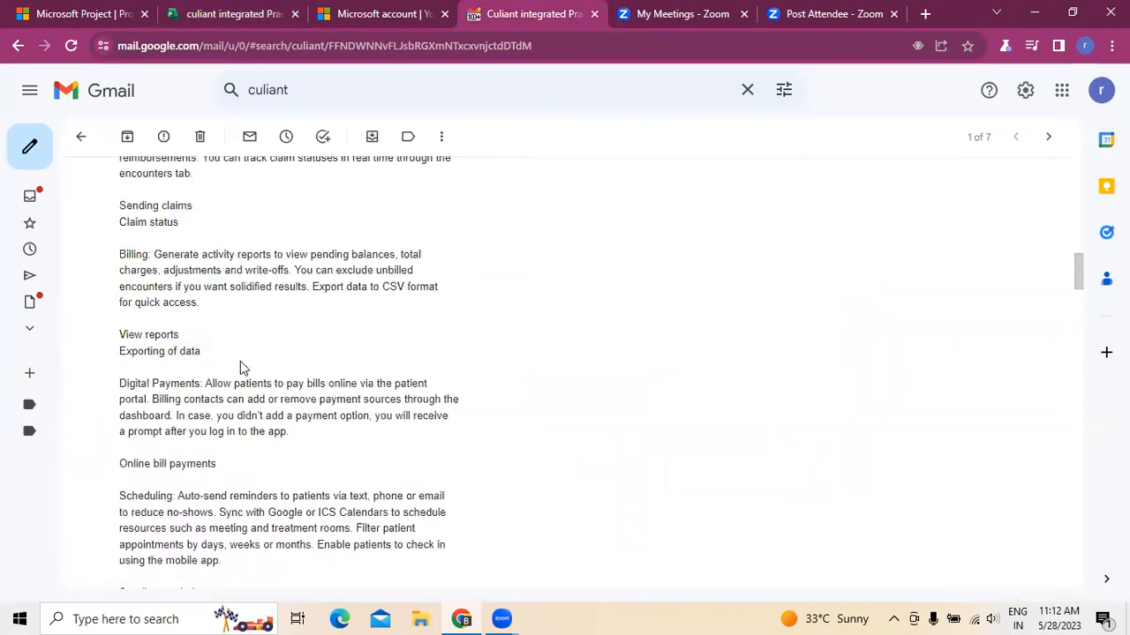
pyautogui.scroll(3, 240, 361)
pyautogui.click(227, 12)
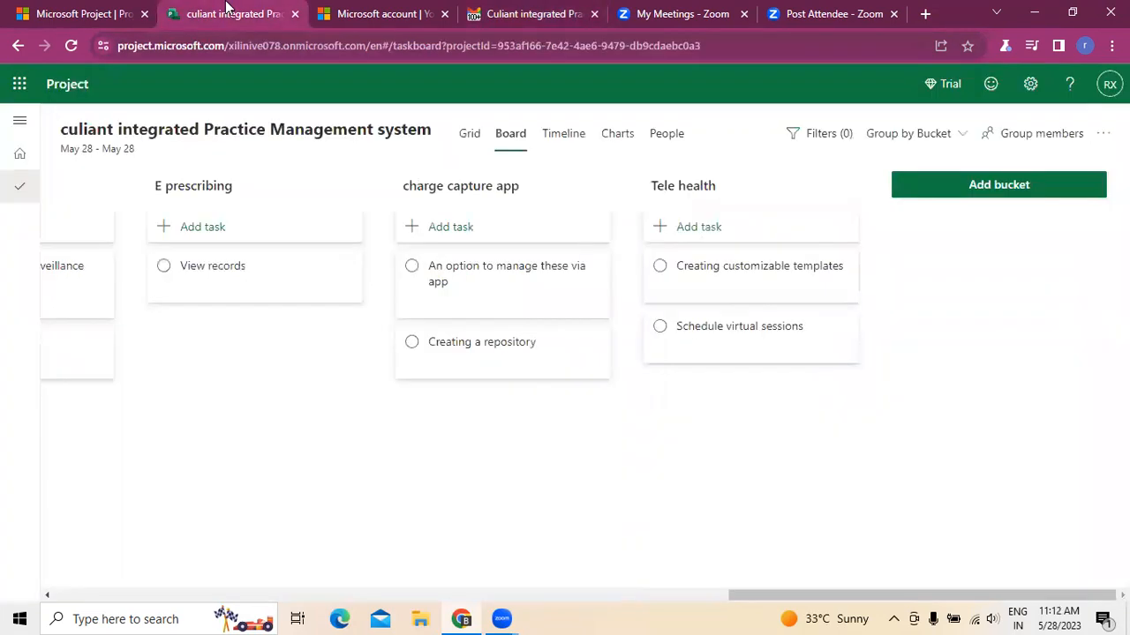
pyautogui.moveTo(821, 597); pyautogui.dragTo(136, 615)
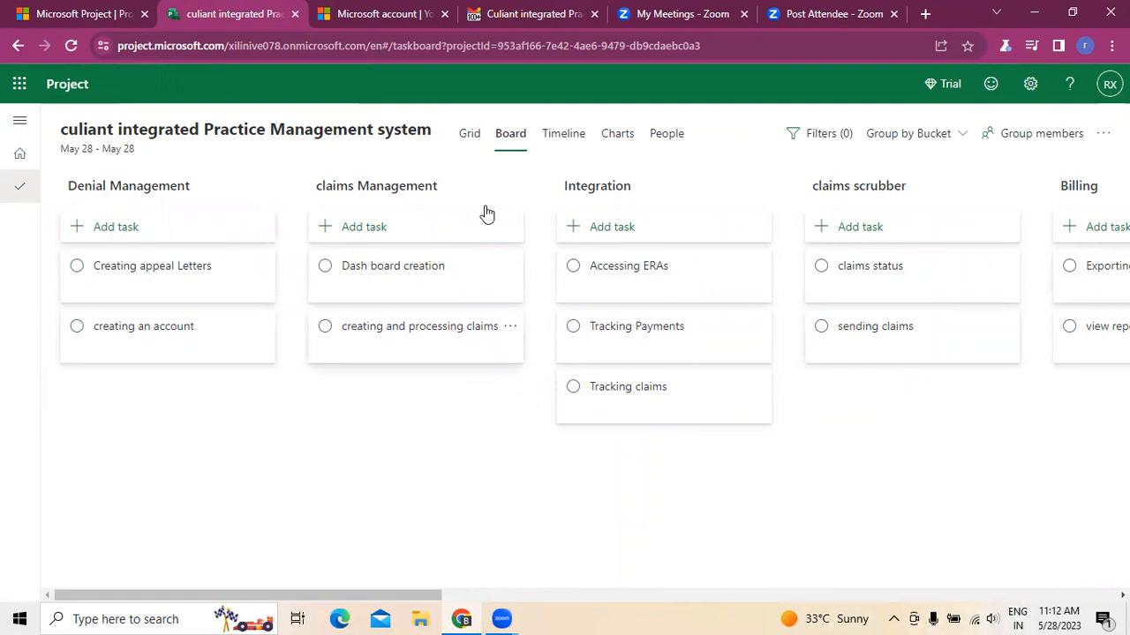
pyautogui.click(469, 137)
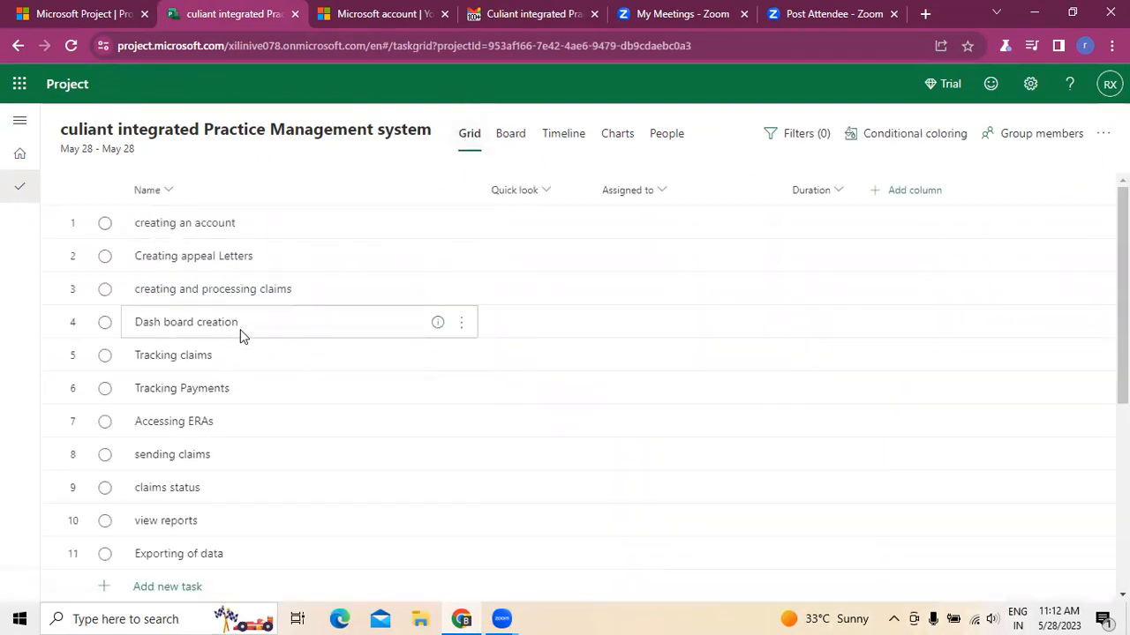
pyautogui.scroll(-4, 240, 331)
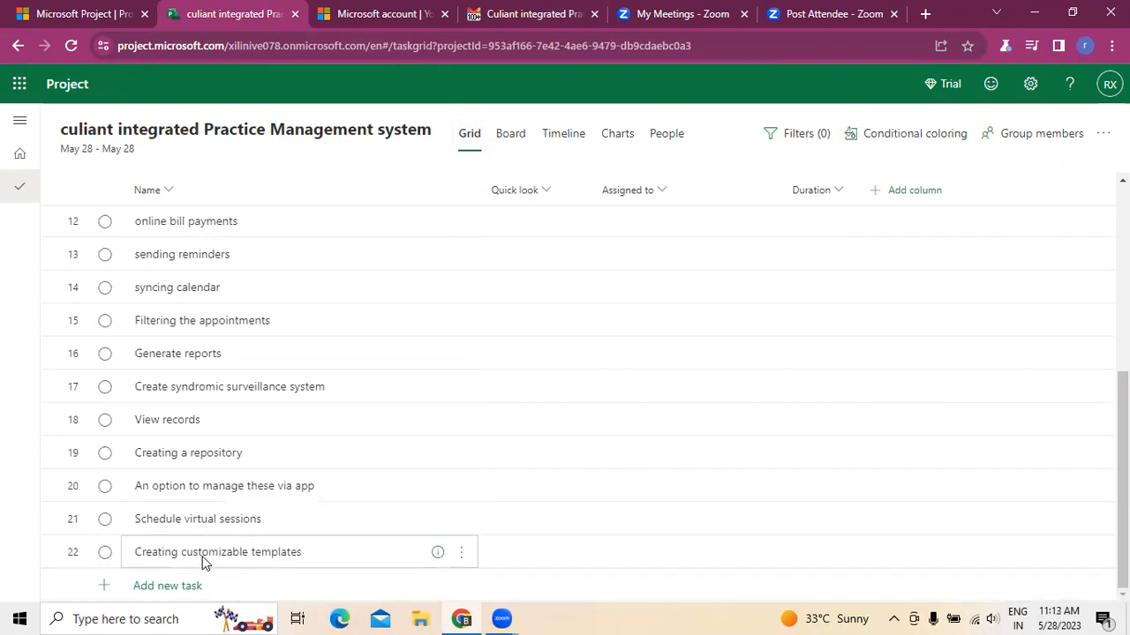
pyautogui.scroll(4, 202, 556)
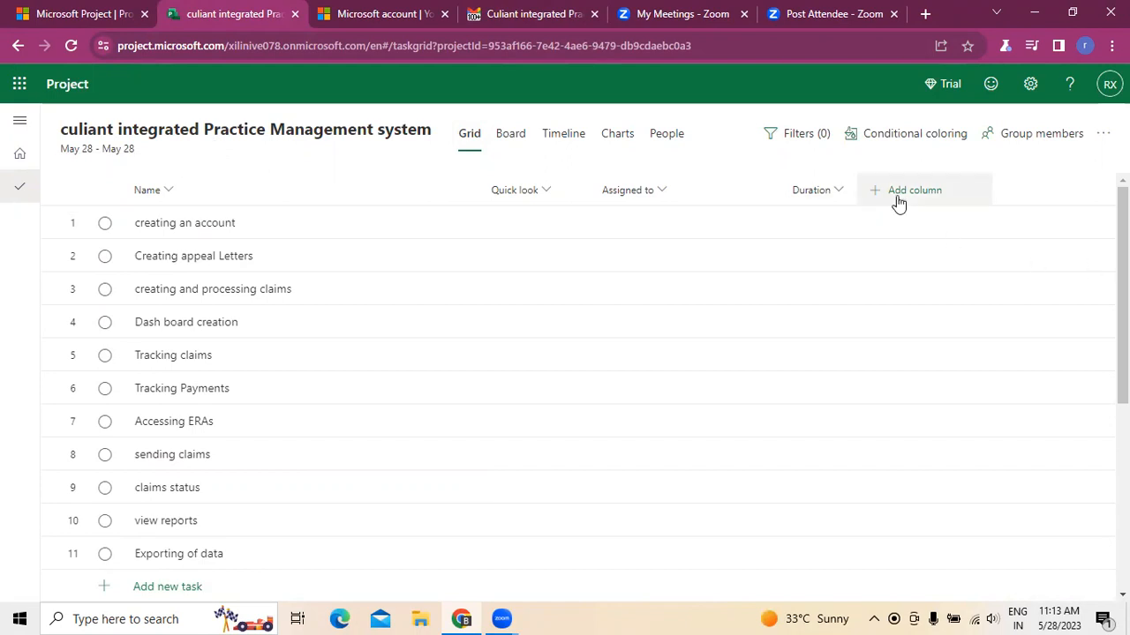
pyautogui.click(505, 141)
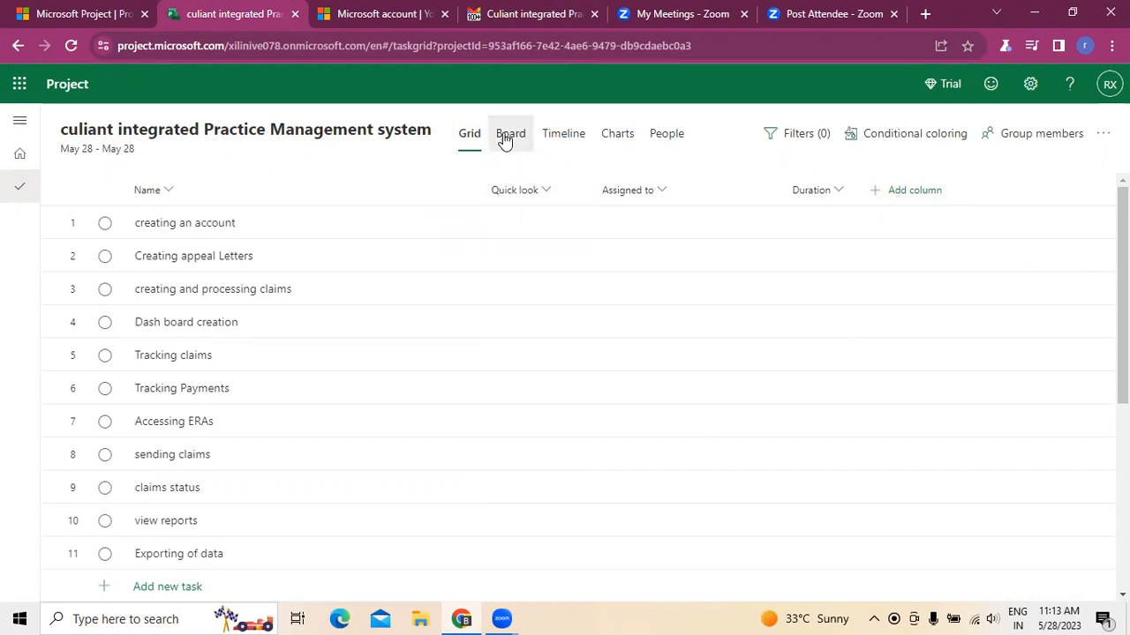